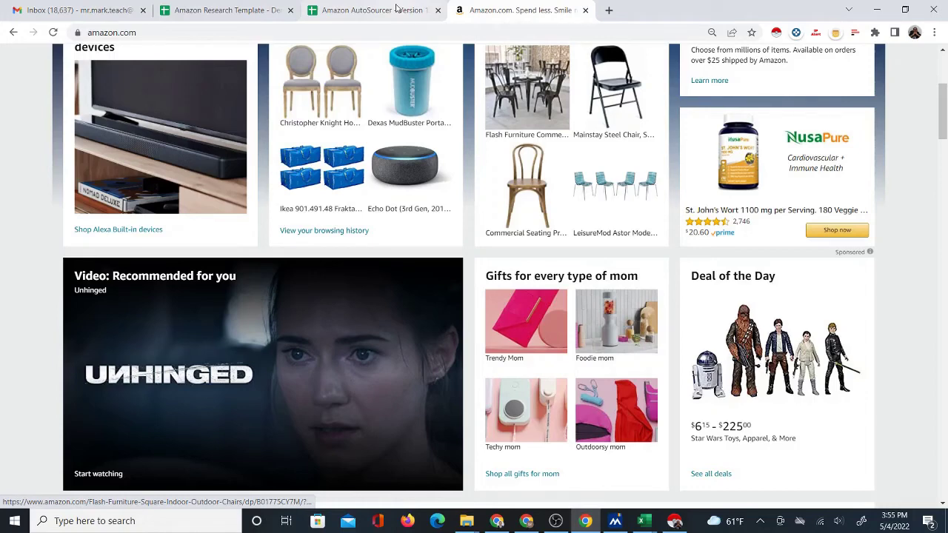
Switch back and forth between the AutoSourcer spreadsheet and the Amazon homepage.
{"action": "left_click", "coordinate": [370, 11]}
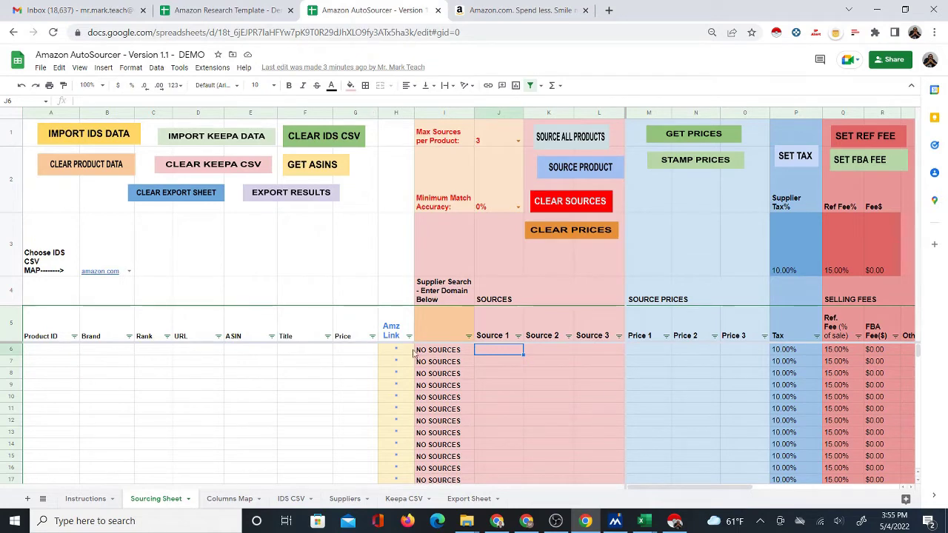
{"action": "left_click", "coordinate": [480, 9]}
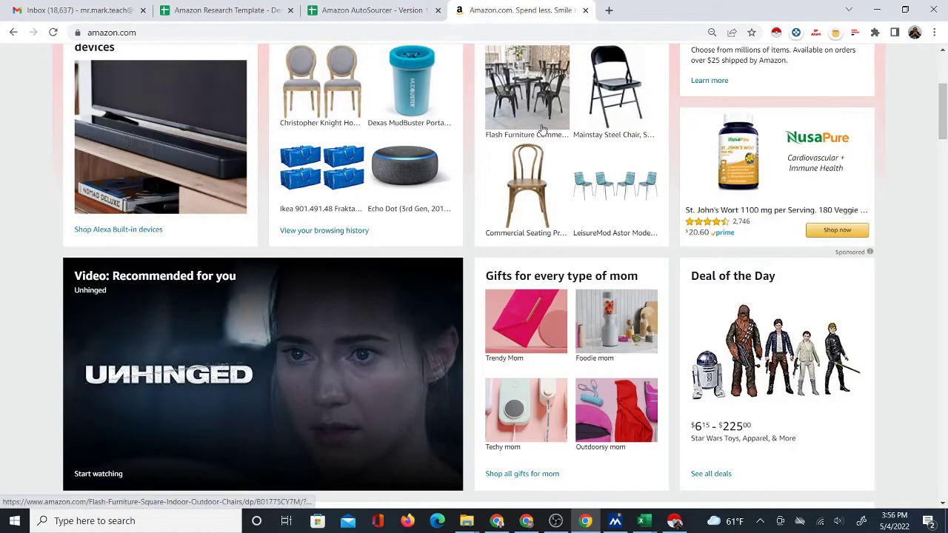
{"action": "left_click", "coordinate": [360, 10]}
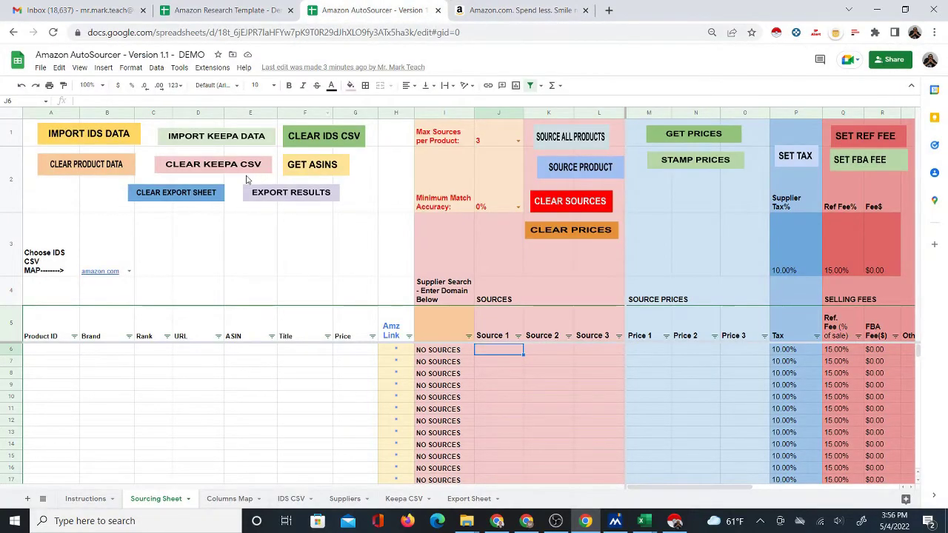
{"action": "left_click", "coordinate": [517, 11]}
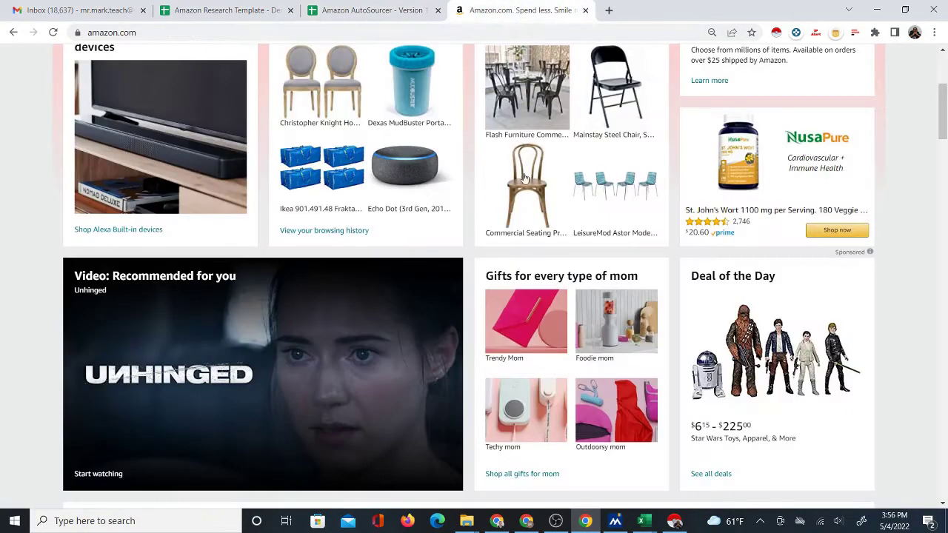
{"action": "scroll", "coordinate": [527, 184], "scroll_direction": "up", "scroll_amount": 3}
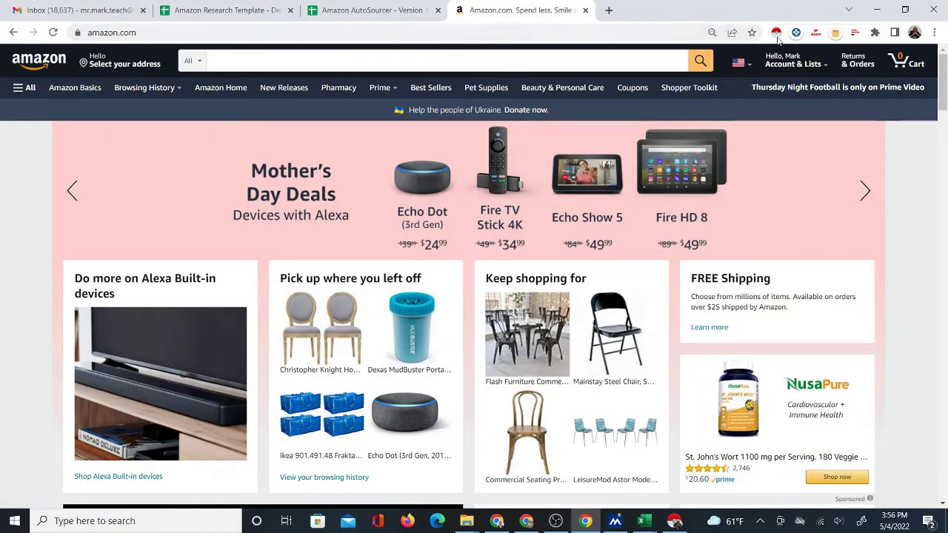
{"action": "left_click", "coordinate": [442, 6]}
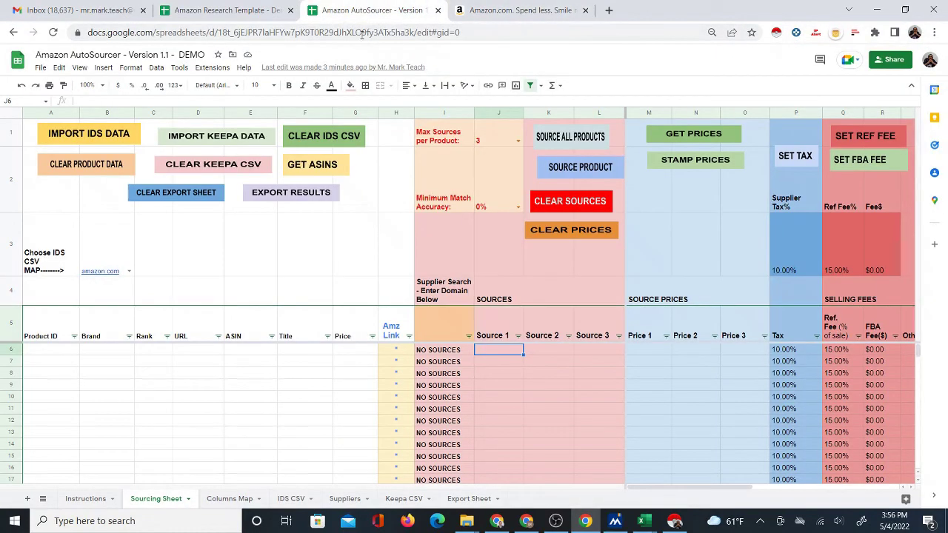
{"action": "left_click", "coordinate": [501, 10]}
Search Amazon for 'chairs'.
{"action": "left_click", "coordinate": [315, 62]}
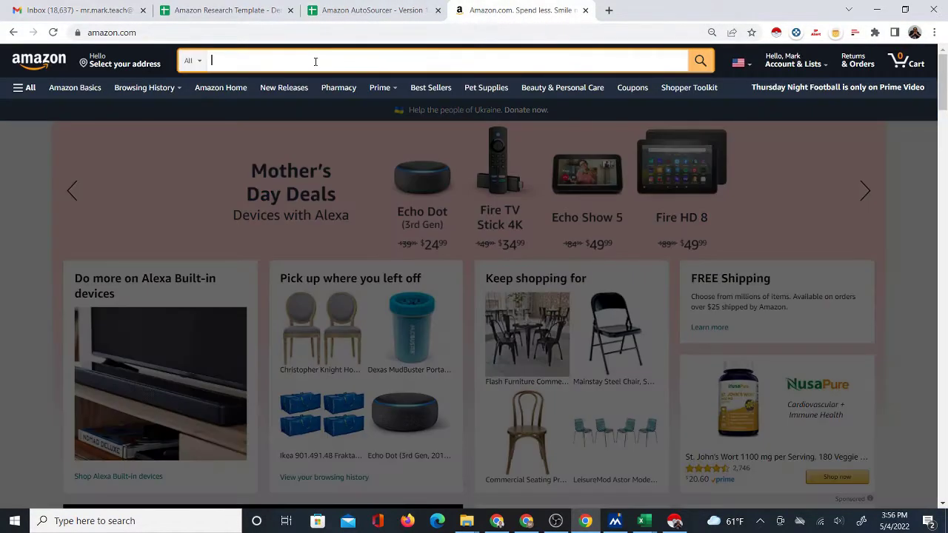
{"action": "type", "text": "chairs"}
{"action": "key", "text": "Return"}
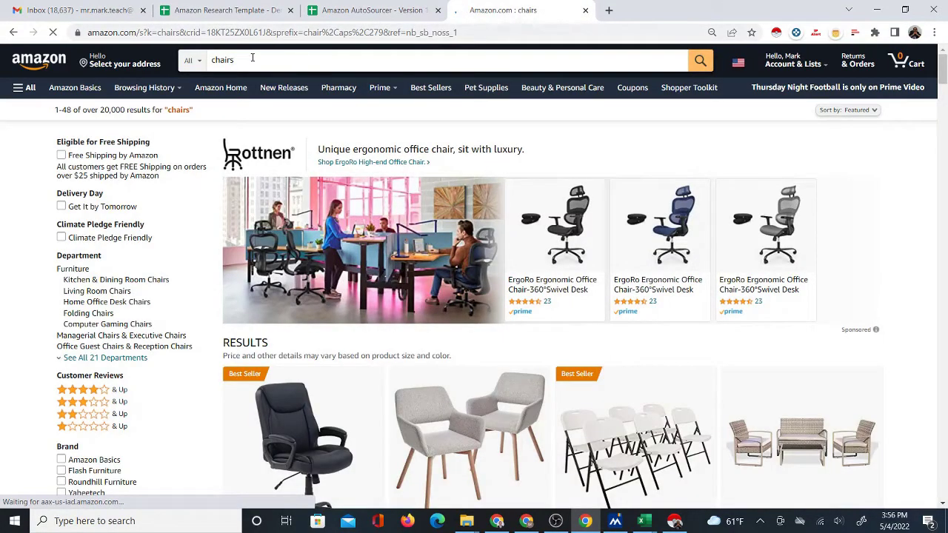
Browse the chair results and open the Armen Living Summer Chair product page.
{"action": "scroll", "coordinate": [415, 194], "scroll_direction": "down", "scroll_amount": 3}
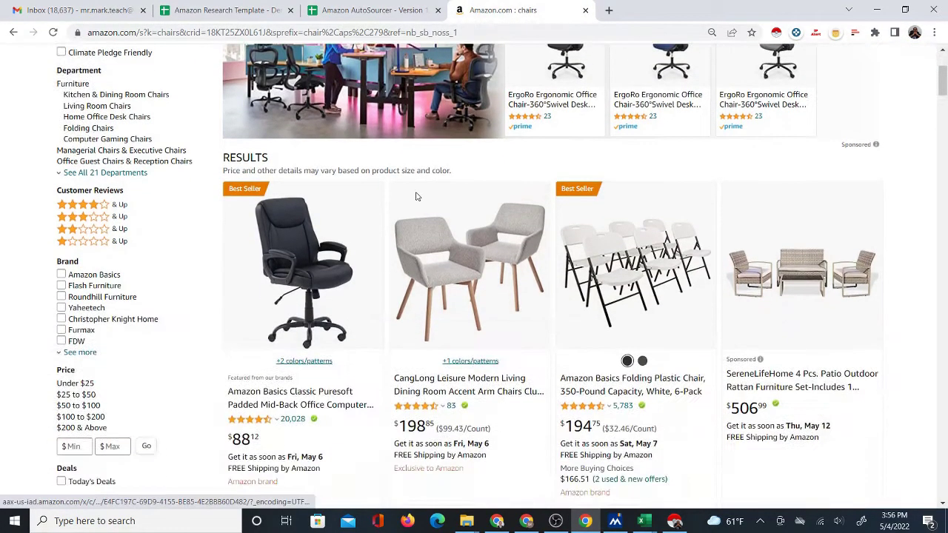
{"action": "scroll", "coordinate": [417, 196], "scroll_direction": "down", "scroll_amount": 2}
{"action": "scroll", "coordinate": [421, 208], "scroll_direction": "down", "scroll_amount": 3}
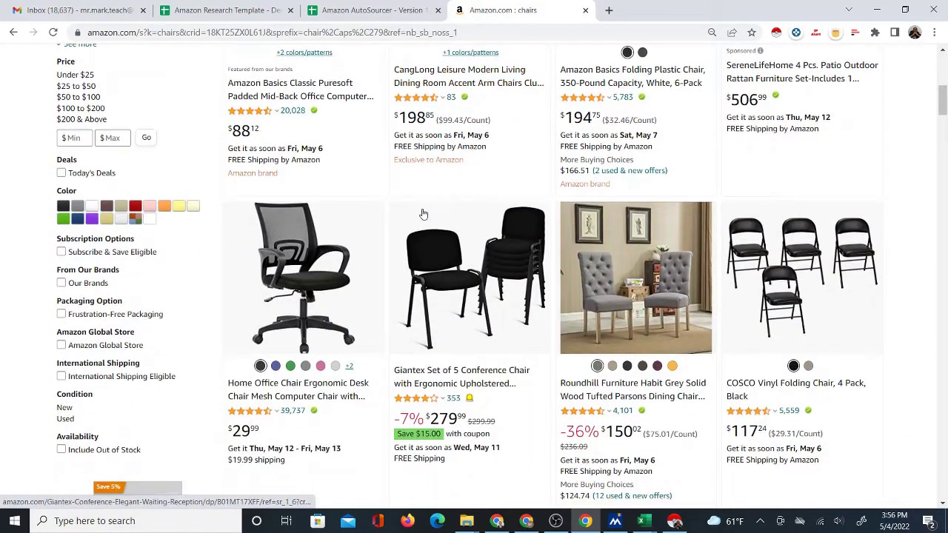
{"action": "scroll", "coordinate": [426, 216], "scroll_direction": "down", "scroll_amount": 2}
{"action": "scroll", "coordinate": [478, 241], "scroll_direction": "down", "scroll_amount": 4}
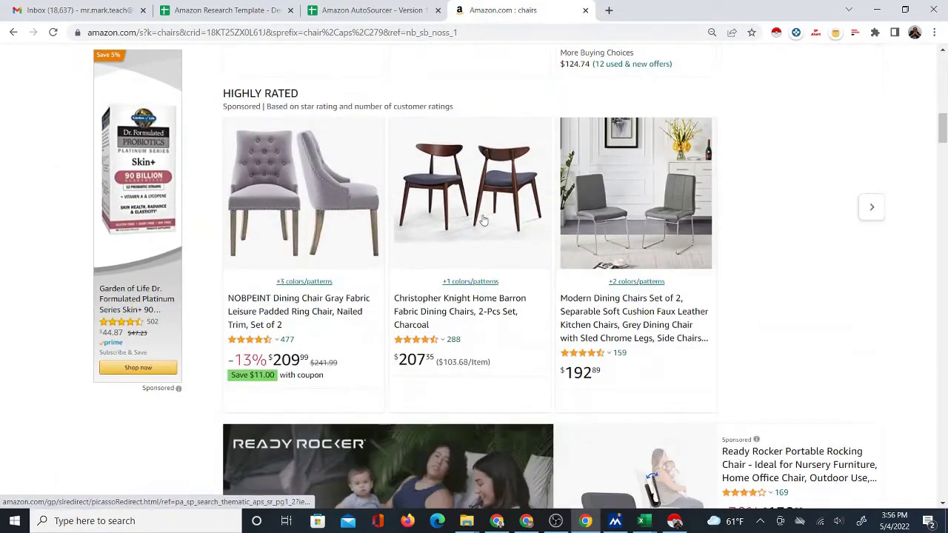
{"action": "scroll", "coordinate": [492, 215], "scroll_direction": "down", "scroll_amount": 7}
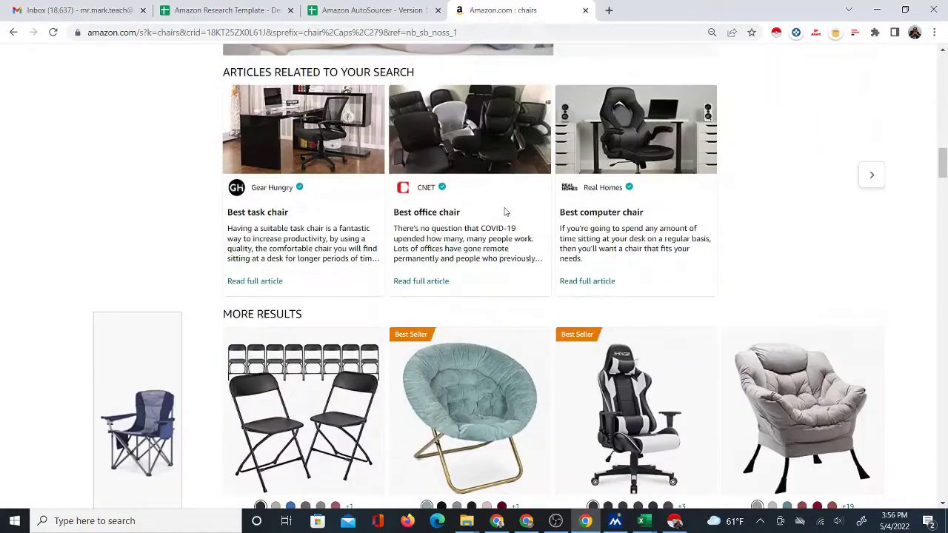
{"action": "scroll", "coordinate": [505, 212], "scroll_direction": "down", "scroll_amount": 11}
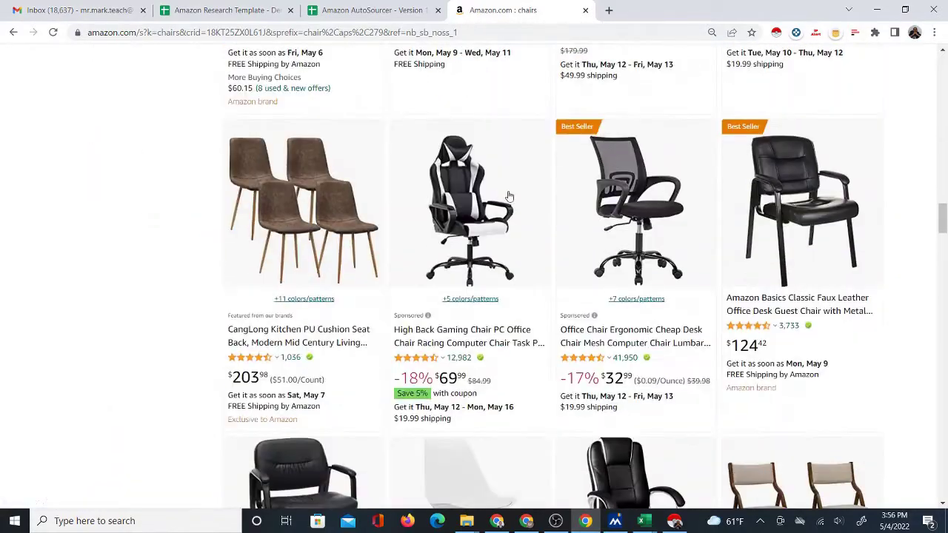
{"action": "scroll", "coordinate": [511, 194], "scroll_direction": "down", "scroll_amount": 6}
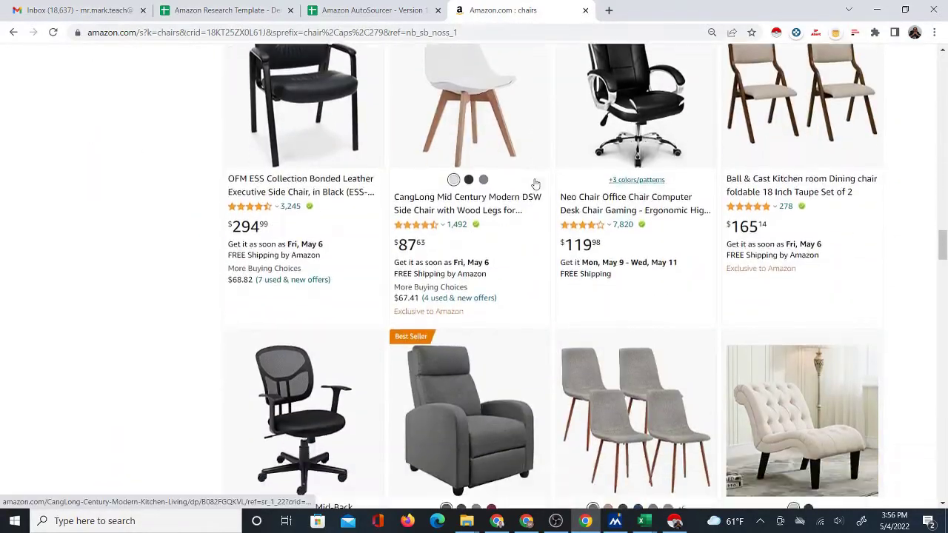
{"action": "scroll", "coordinate": [536, 183], "scroll_direction": "down", "scroll_amount": 7}
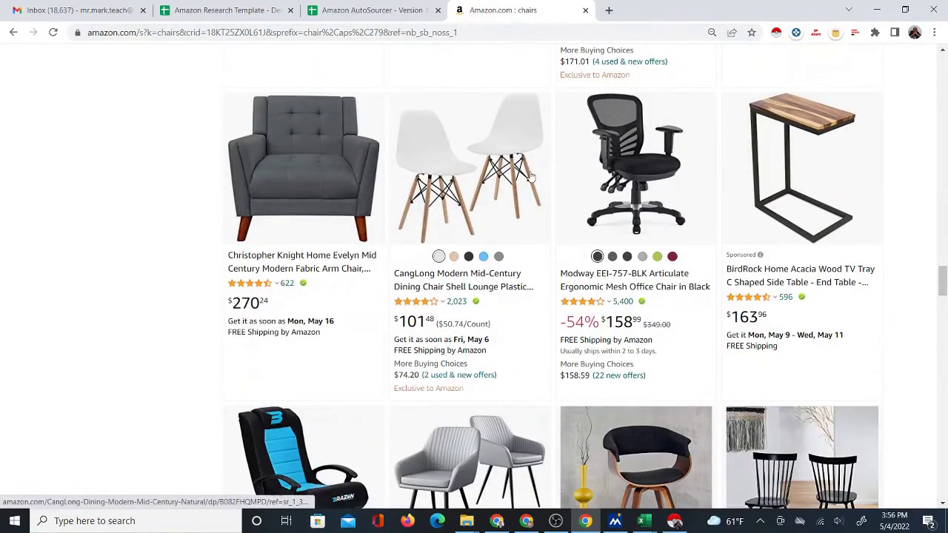
{"action": "scroll", "coordinate": [540, 186], "scroll_direction": "down", "scroll_amount": 3}
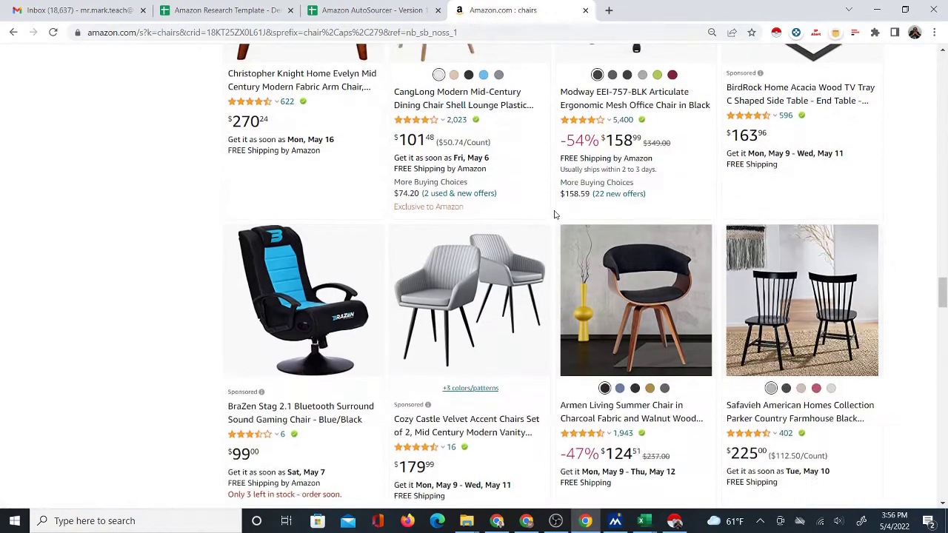
{"action": "scroll", "coordinate": [542, 208], "scroll_direction": "down", "scroll_amount": 3}
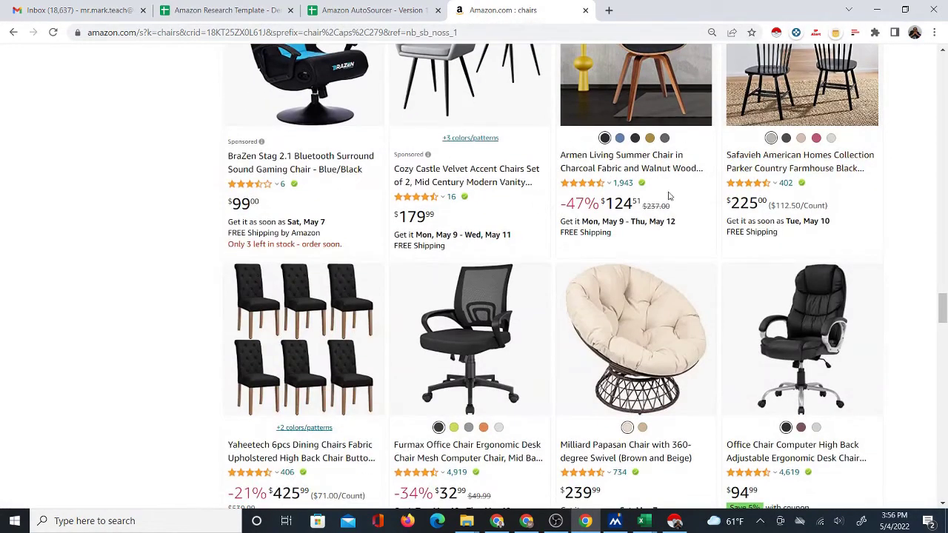
{"action": "scroll", "coordinate": [645, 167], "scroll_direction": "up", "scroll_amount": 1}
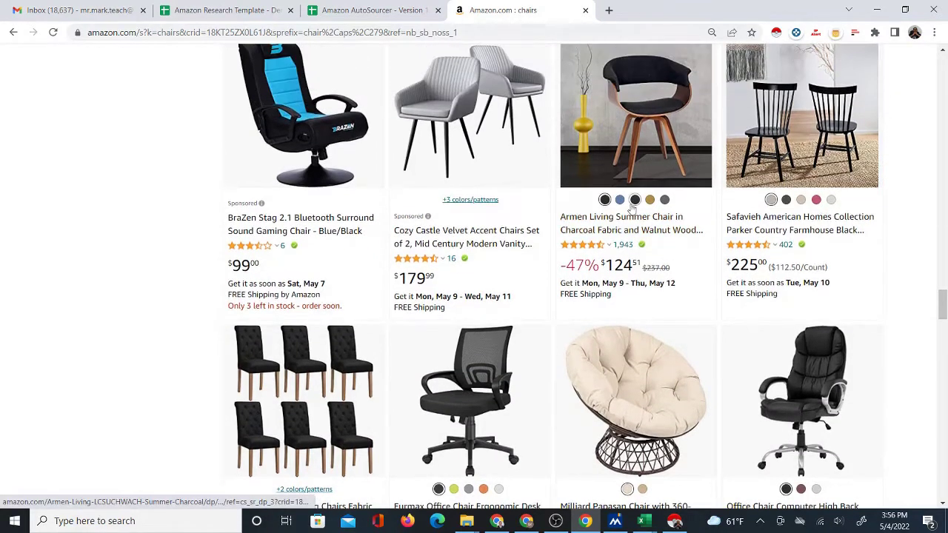
{"action": "left_click", "coordinate": [629, 220]}
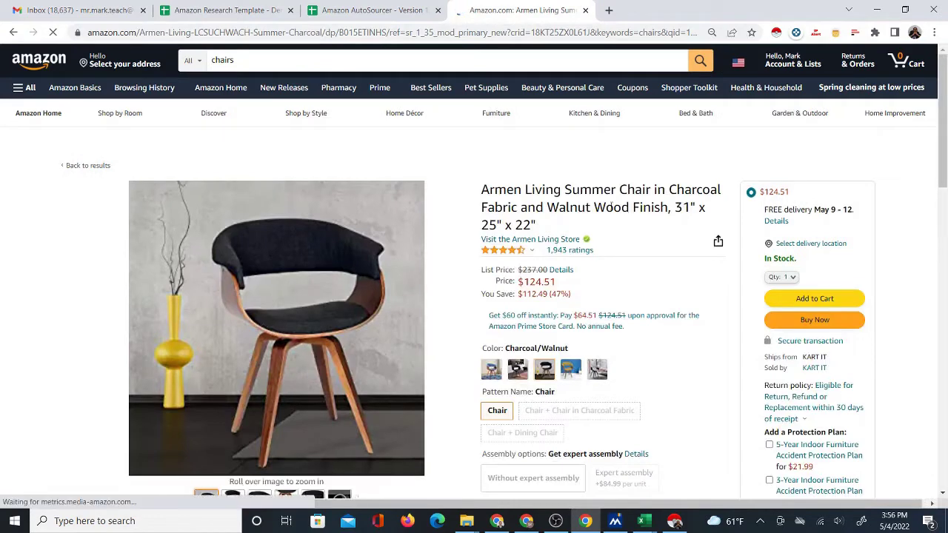
From the chair's 'New (11) from' offers list, open BisonOffice's seller profile in a new tab.
{"action": "scroll", "coordinate": [585, 285], "scroll_direction": "down", "scroll_amount": 2}
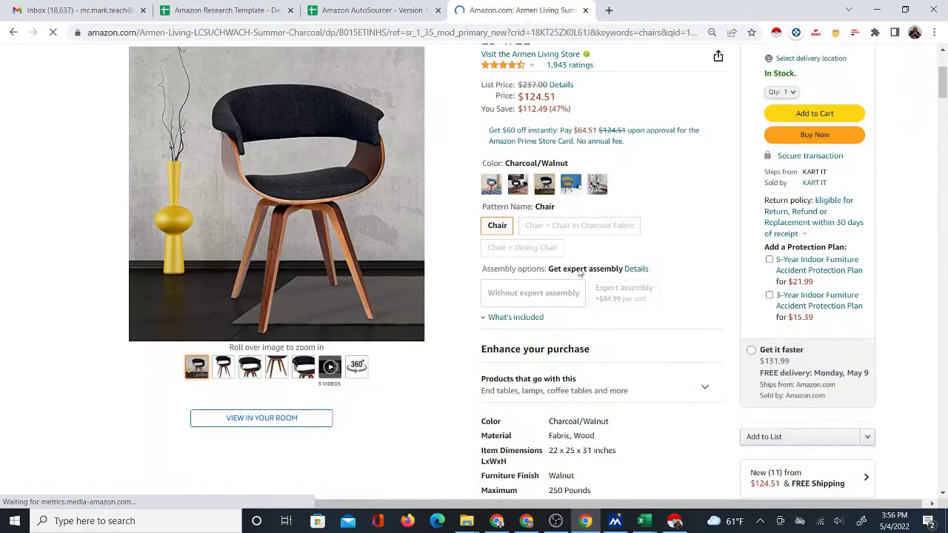
{"action": "scroll", "coordinate": [711, 306], "scroll_direction": "down", "scroll_amount": 2}
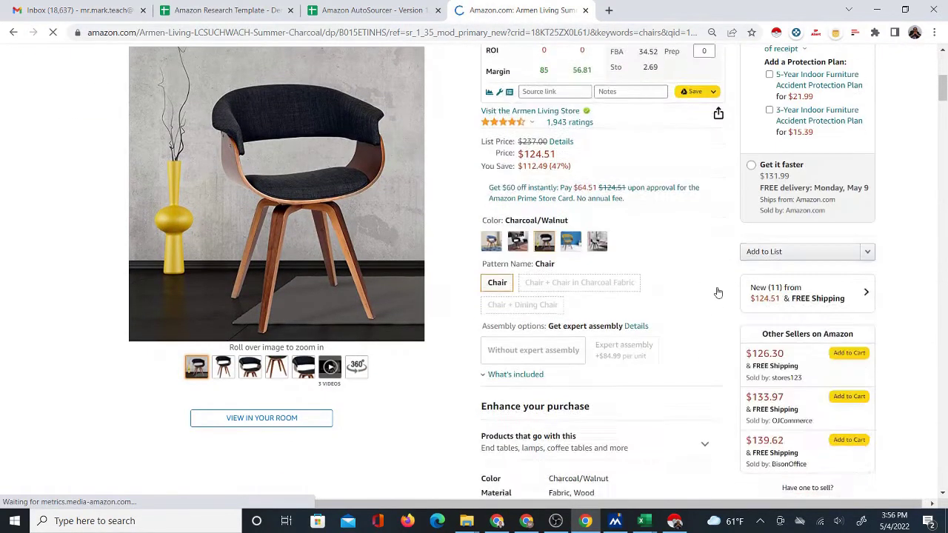
{"action": "left_click", "coordinate": [763, 291]}
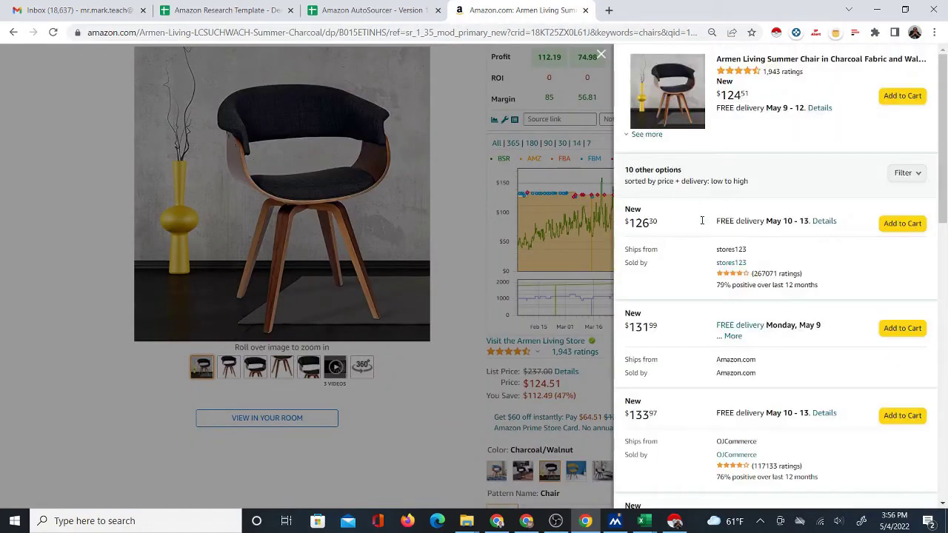
{"action": "scroll", "coordinate": [698, 268], "scroll_direction": "down", "scroll_amount": 6}
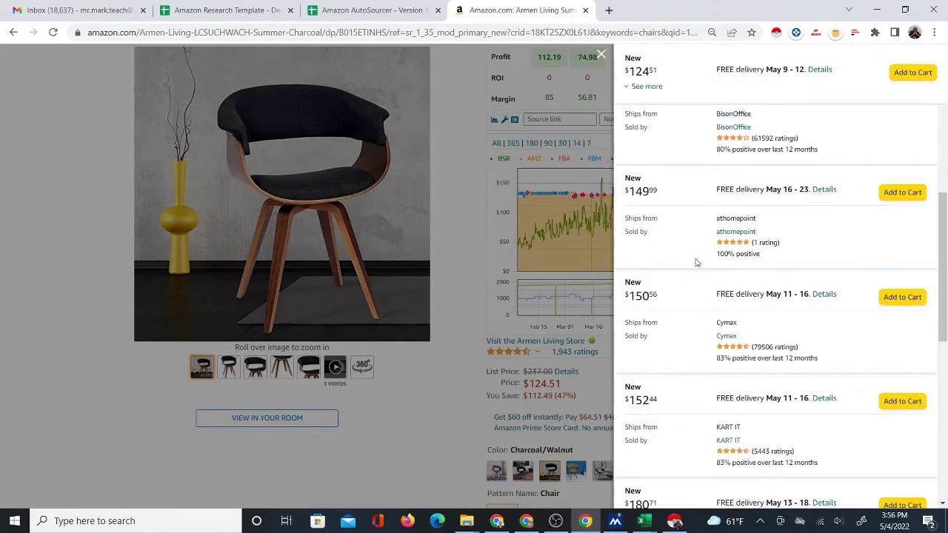
{"action": "scroll", "coordinate": [696, 263], "scroll_direction": "up", "scroll_amount": 3}
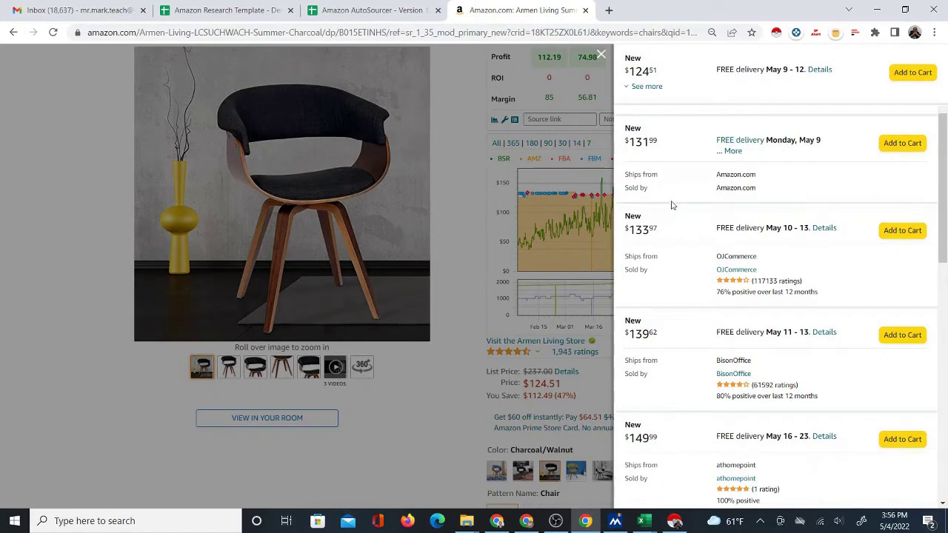
{"action": "left_click", "coordinate": [735, 375]}
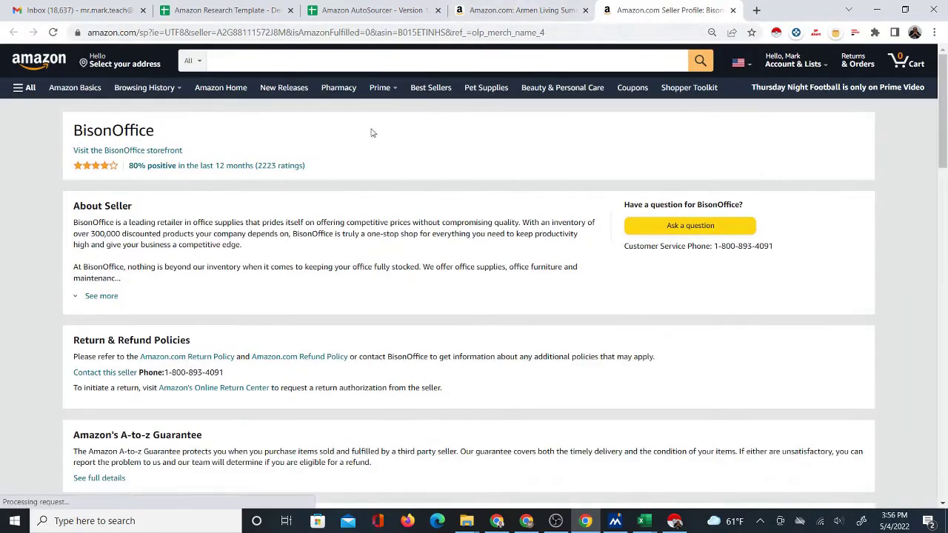
Open the BisonOffice storefront listing and run Instant Data Scraper on it, capturing 16 rows.
{"action": "left_click", "coordinate": [123, 151]}
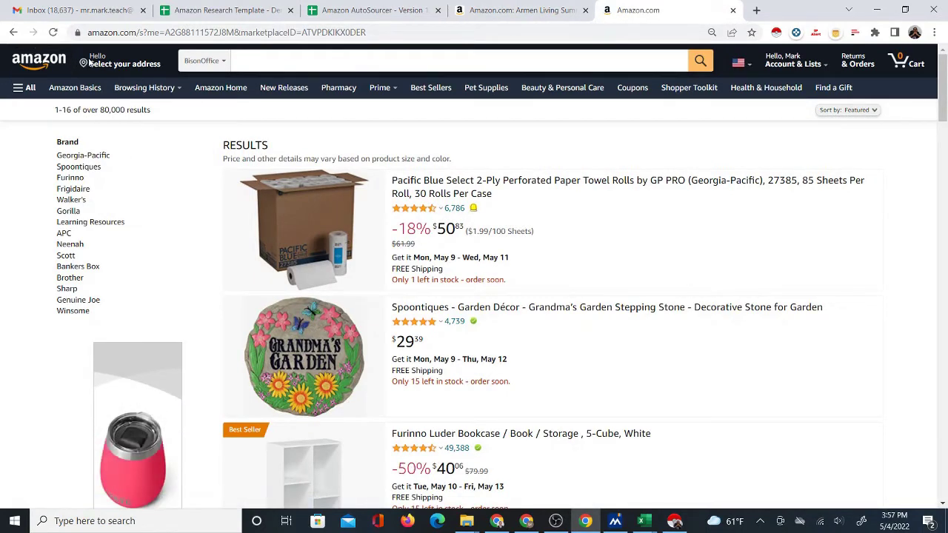
{"action": "left_click", "coordinate": [14, 33]}
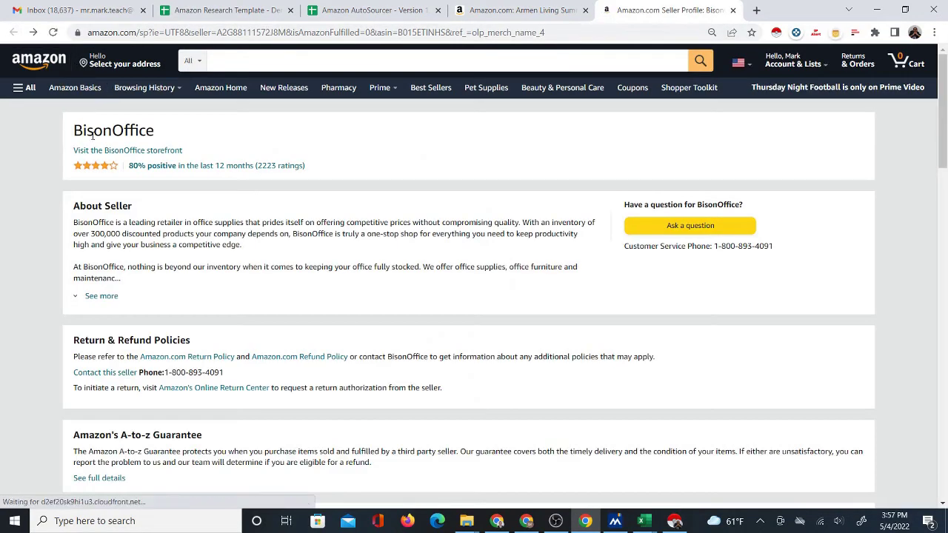
{"action": "left_click", "coordinate": [106, 151]}
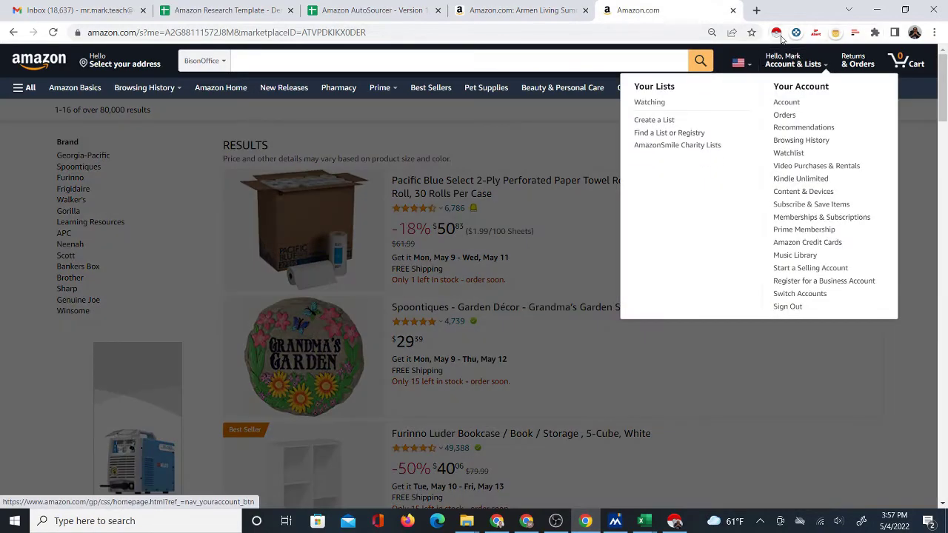
{"action": "left_click", "coordinate": [777, 34]}
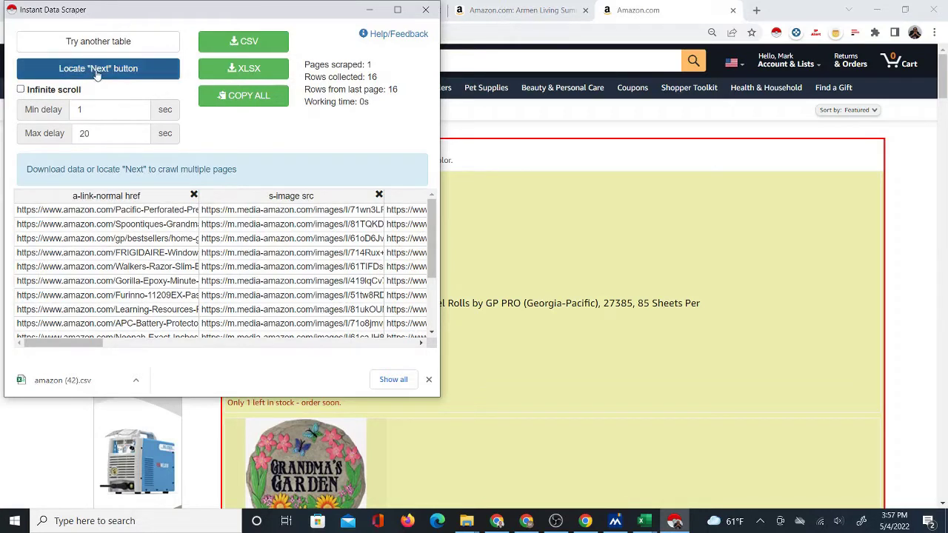
Enable infinite scrolling and set the storefront's Next link as the scraper's pagination target.
{"action": "left_click", "coordinate": [21, 90]}
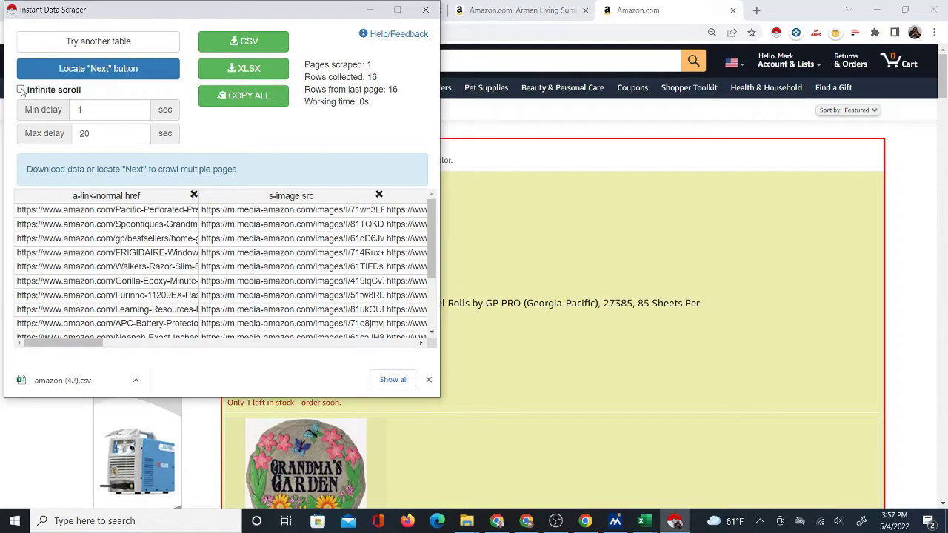
{"action": "left_click", "coordinate": [98, 68]}
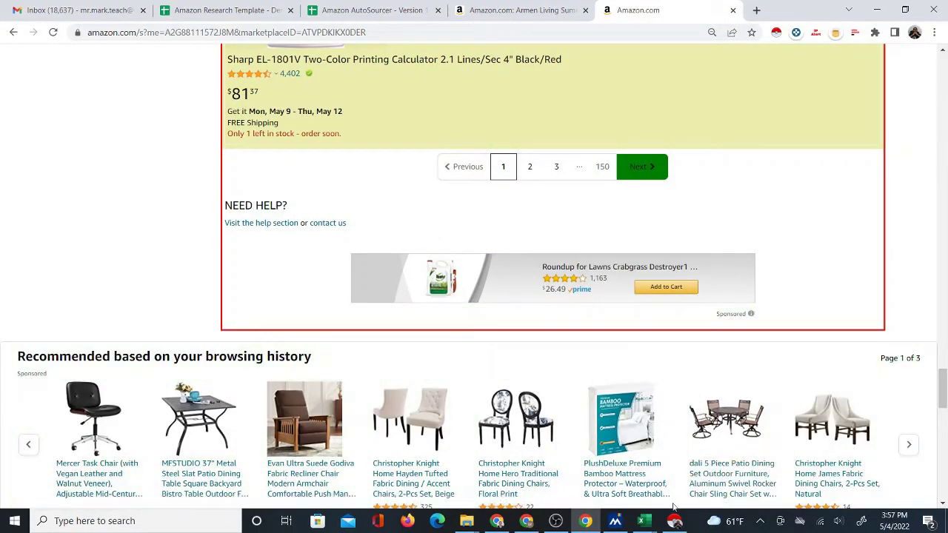
Crawl 16 storefront pages for 256 rows and export them as amazon (43).csv.
{"action": "mouse_move", "coordinate": [674, 523]}
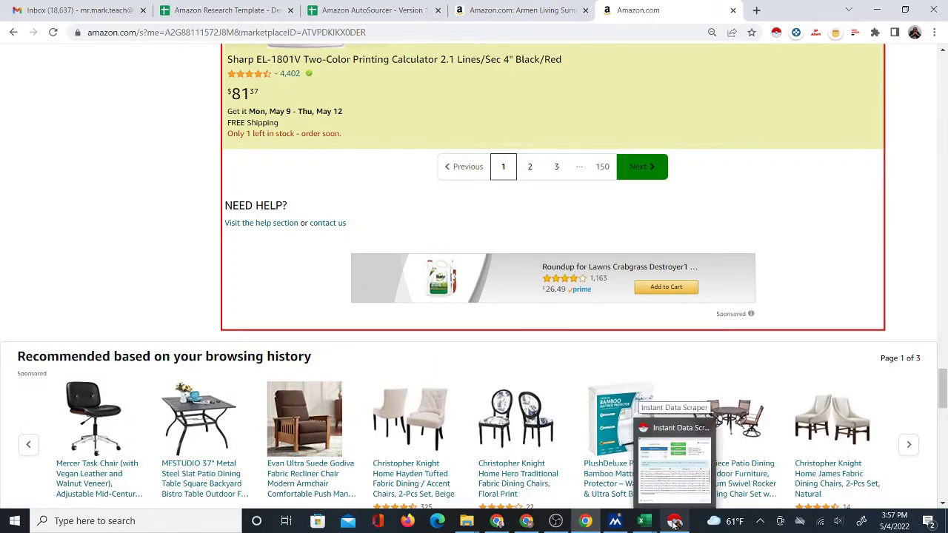
{"action": "left_click", "coordinate": [675, 524]}
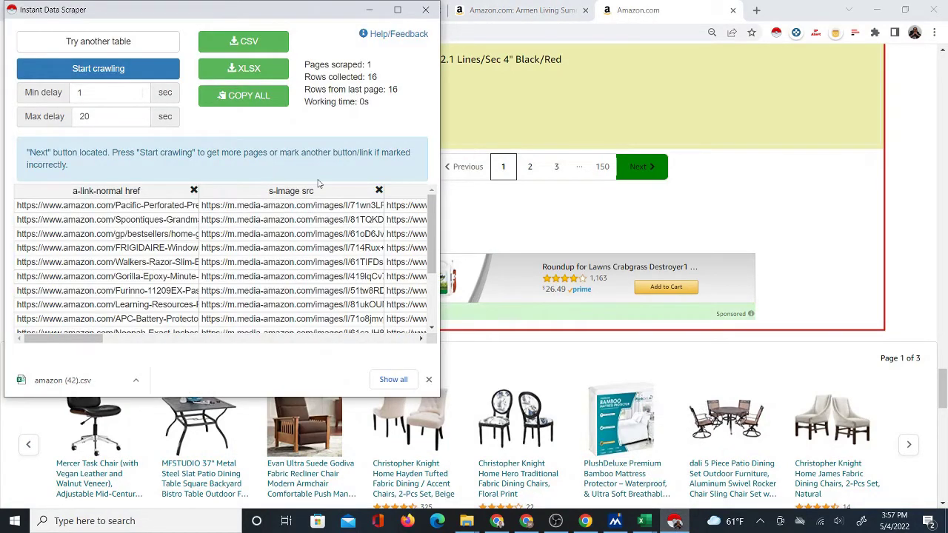
{"action": "left_click", "coordinate": [117, 76]}
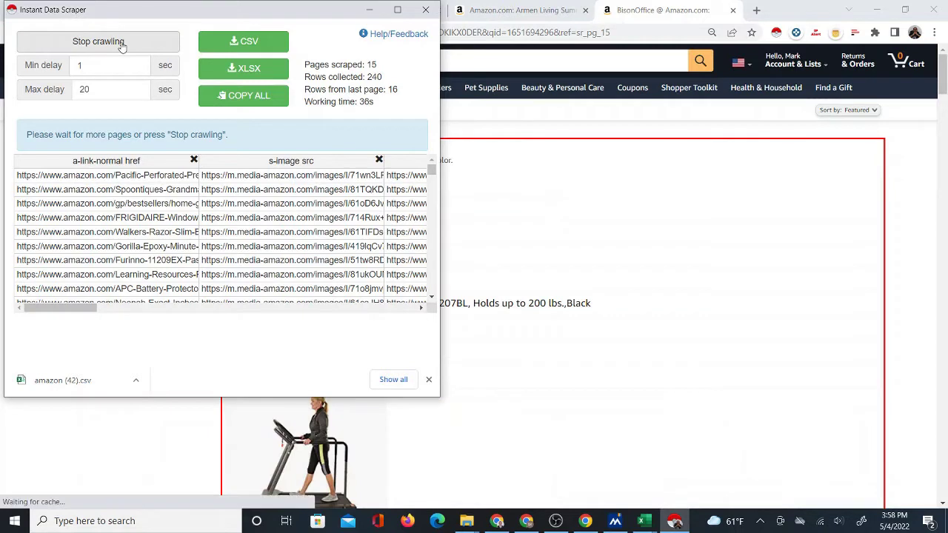
{"action": "left_click", "coordinate": [123, 44]}
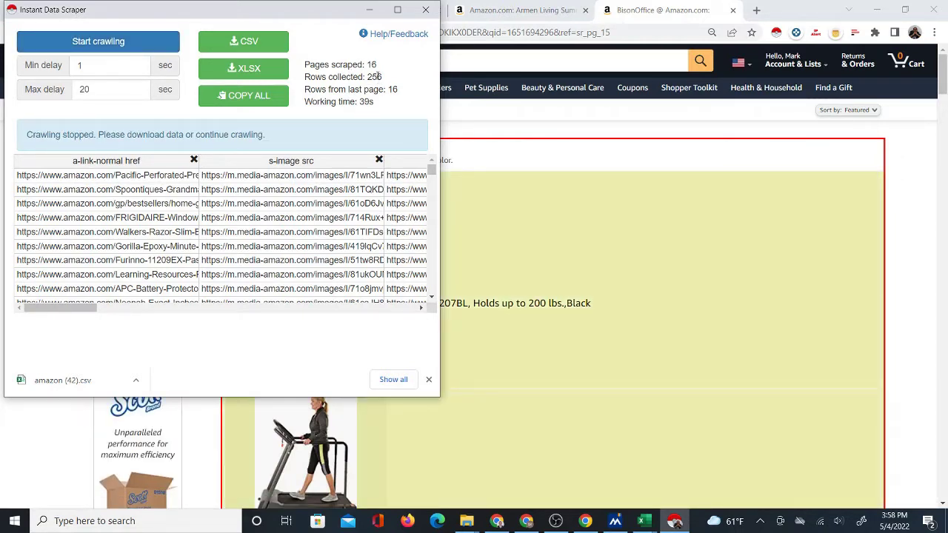
{"action": "left_click", "coordinate": [246, 42]}
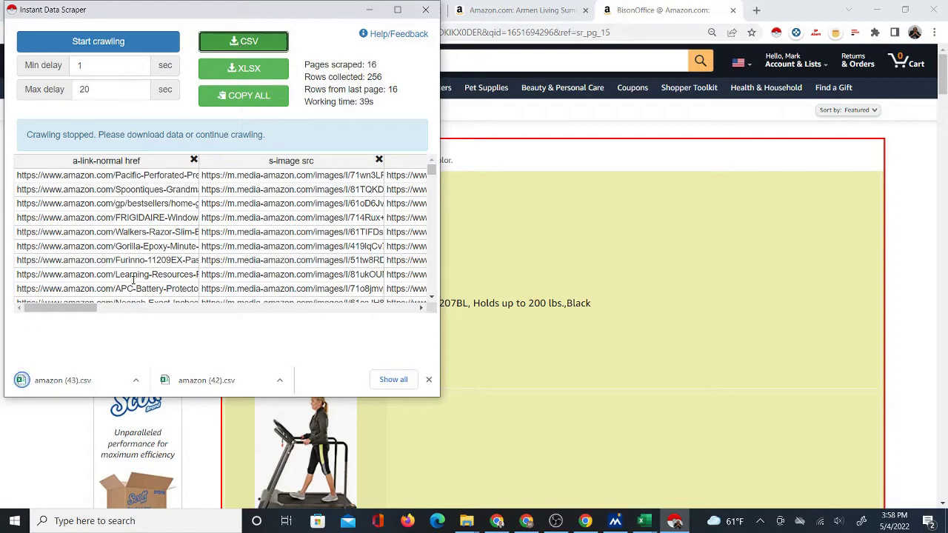
{"action": "left_click_drag", "start_coordinate": [86, 308], "coordinate": [60, 308]}
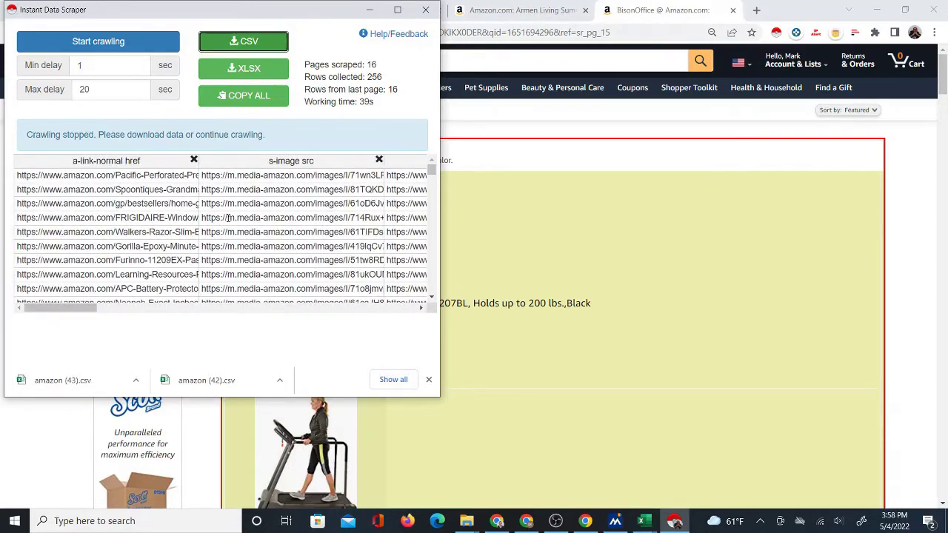
Minimize the scraper and go to the spreadsheet's IDS CSV sheet.
{"action": "left_click", "coordinate": [369, 10]}
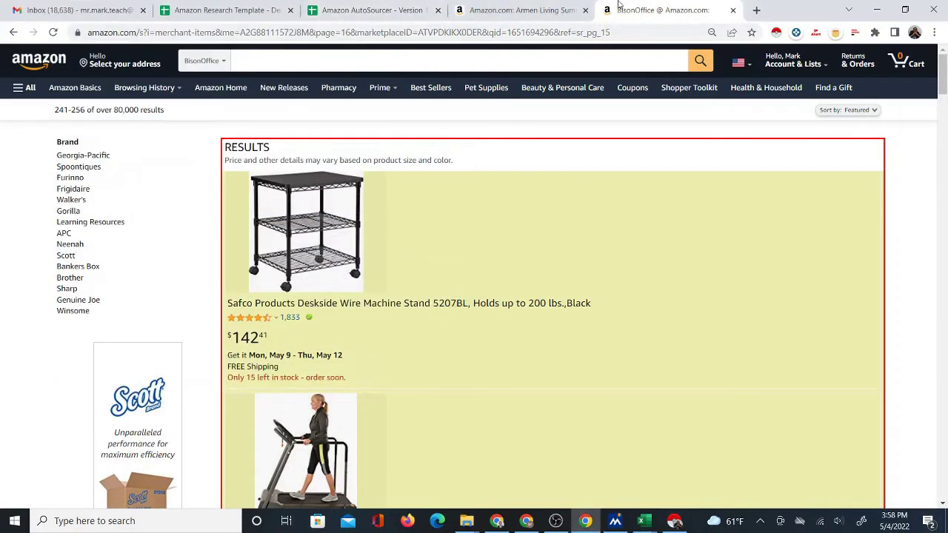
{"action": "left_click", "coordinate": [359, 11]}
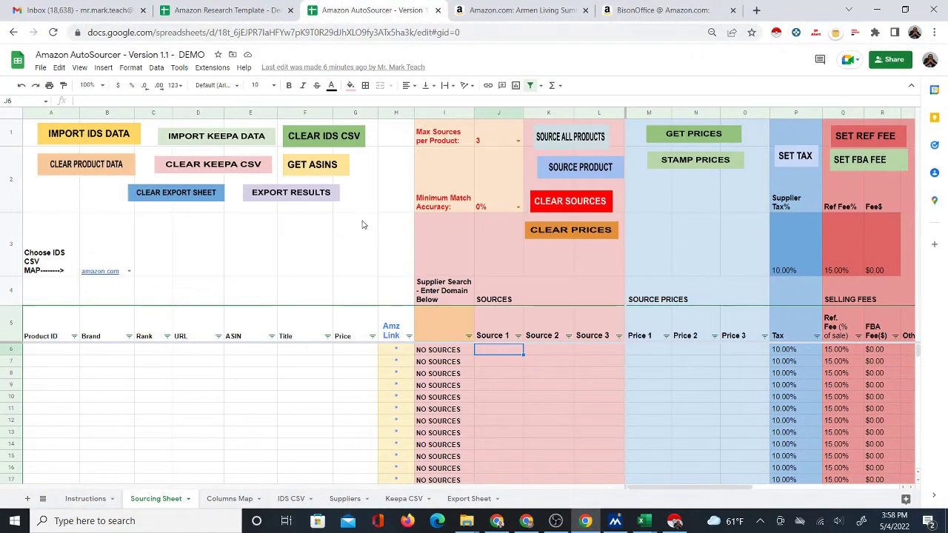
{"action": "left_click", "coordinate": [292, 499]}
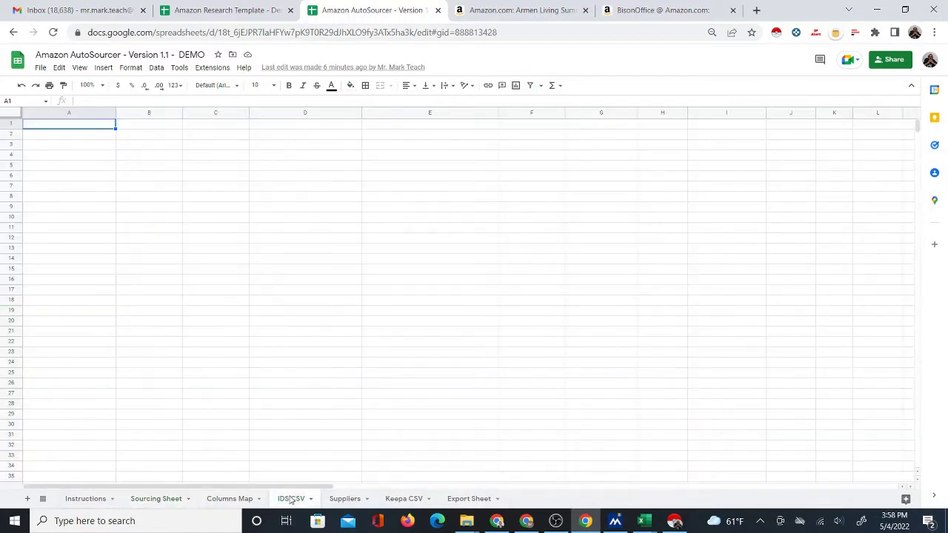
Import amazon (43).csv into IDS CSV, replacing the current sheet.
{"action": "left_click", "coordinate": [40, 68]}
{"action": "left_click", "coordinate": [64, 117]}
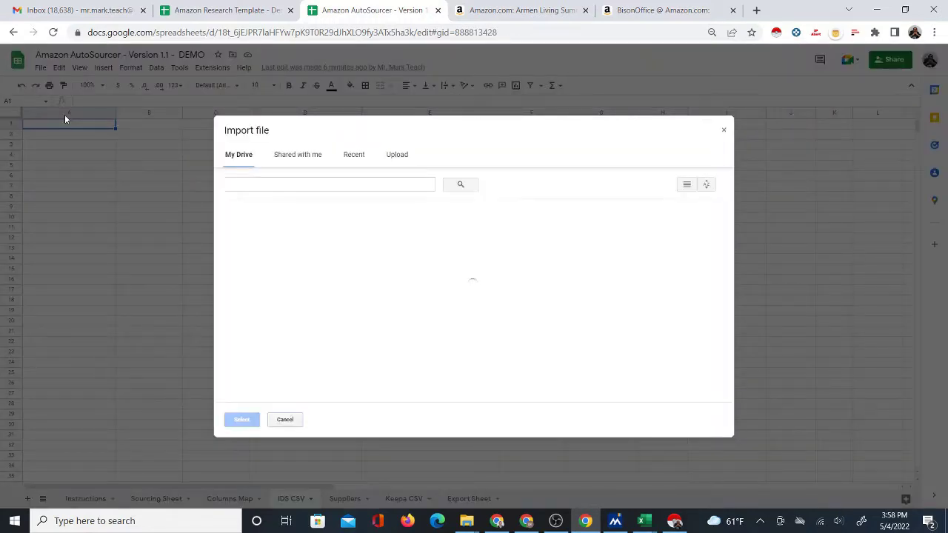
{"action": "left_click", "coordinate": [398, 155]}
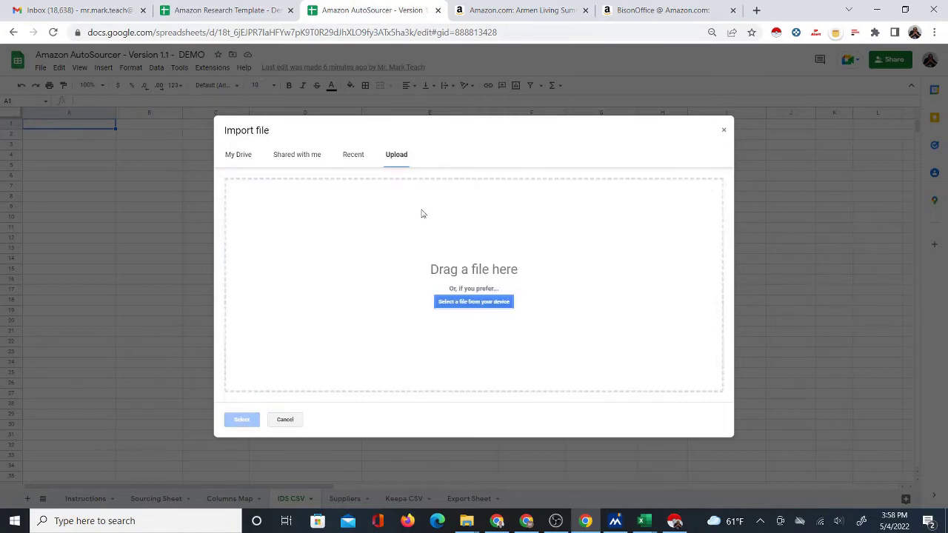
{"action": "left_click", "coordinate": [467, 303]}
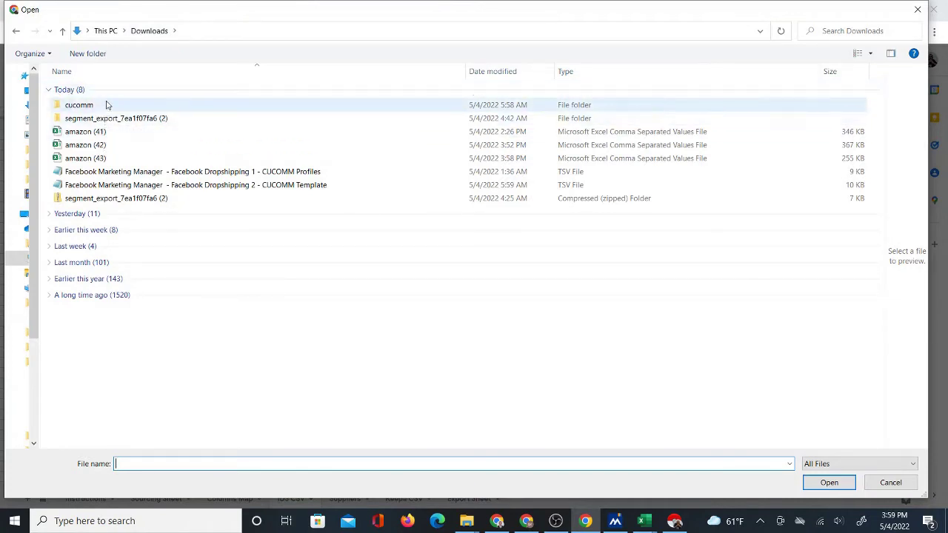
{"action": "left_click", "coordinate": [95, 160]}
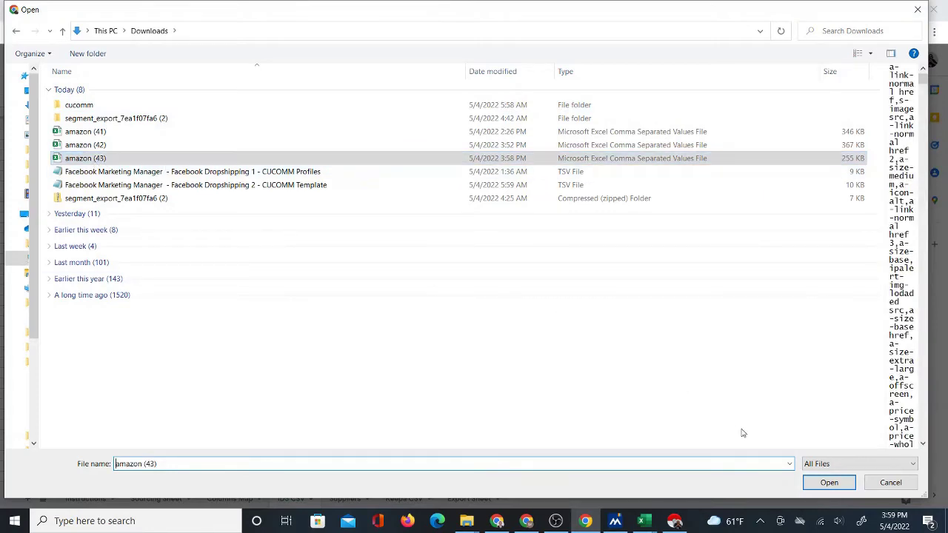
{"action": "left_click", "coordinate": [815, 487]}
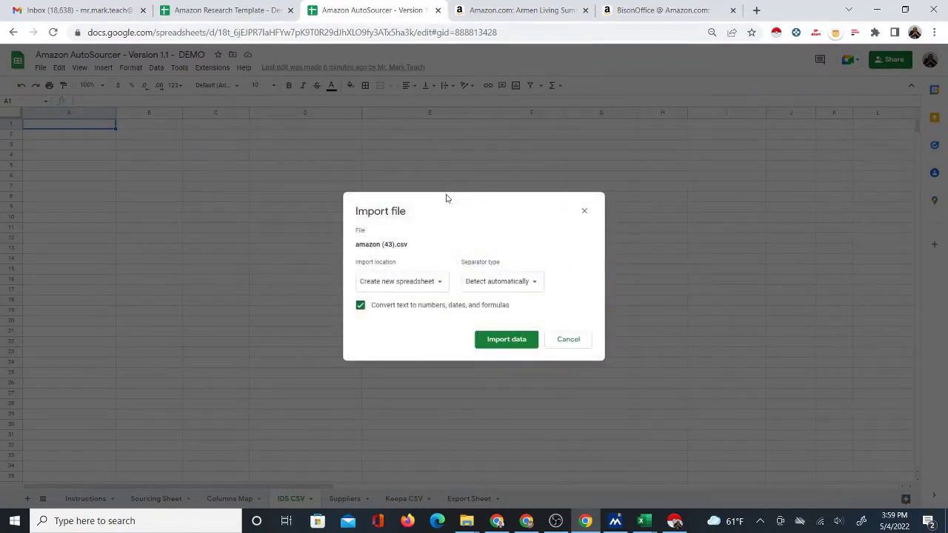
{"action": "left_click", "coordinate": [440, 286]}
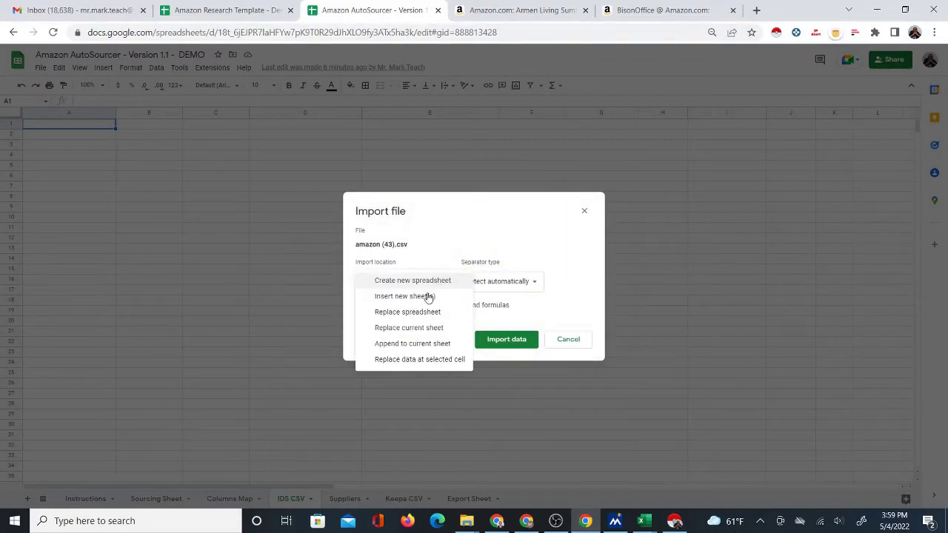
{"action": "left_click", "coordinate": [424, 330]}
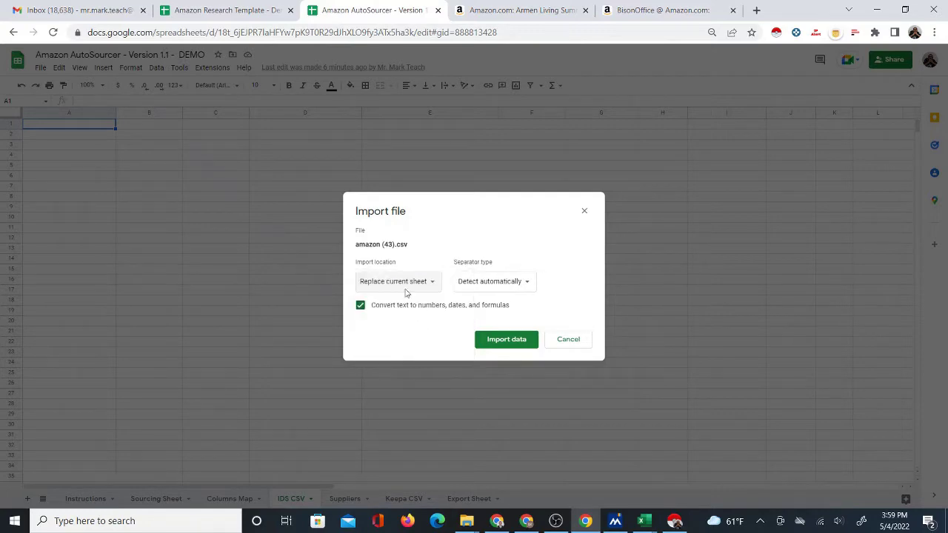
{"action": "left_click", "coordinate": [506, 340]}
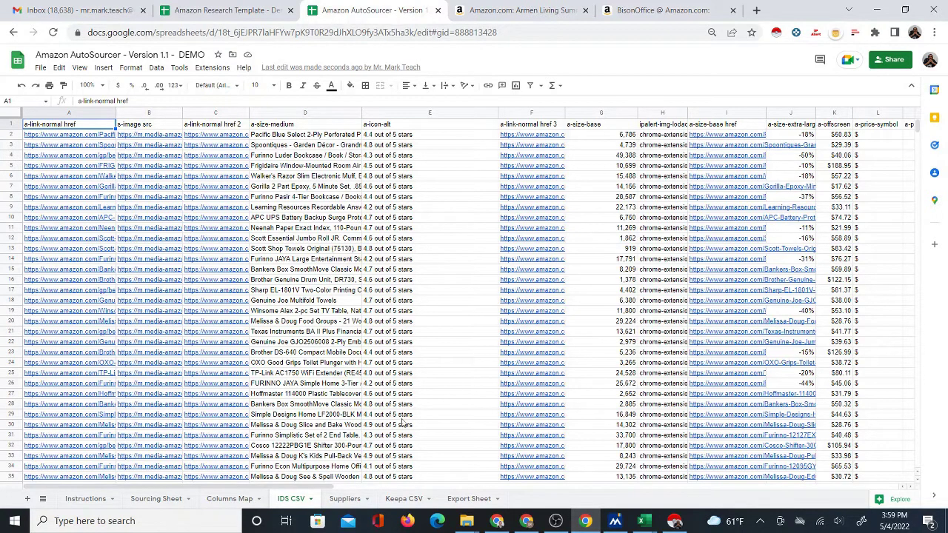
Check B3's CSV map choice, the Columns Map title mapping in C4, and IDS CSV's D1 header.
{"action": "left_click", "coordinate": [164, 501]}
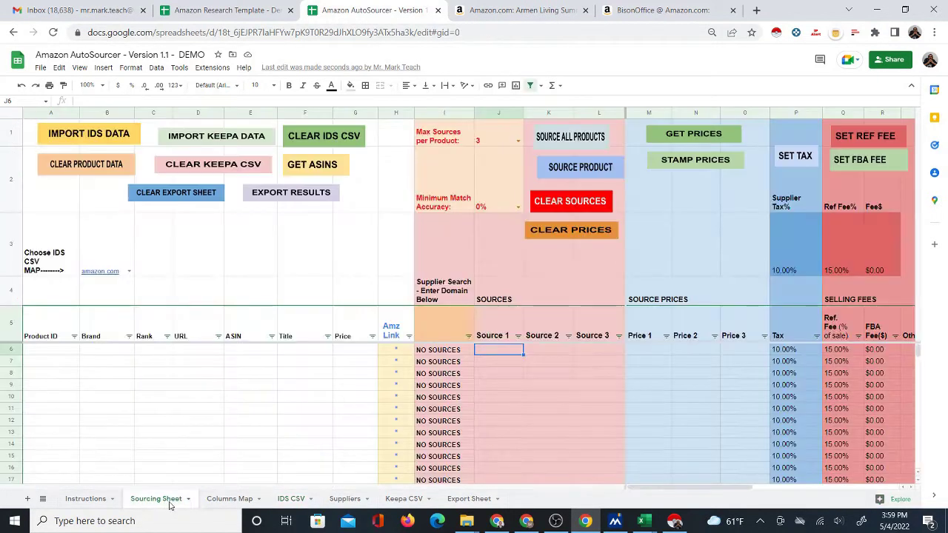
{"action": "left_click", "coordinate": [109, 261]}
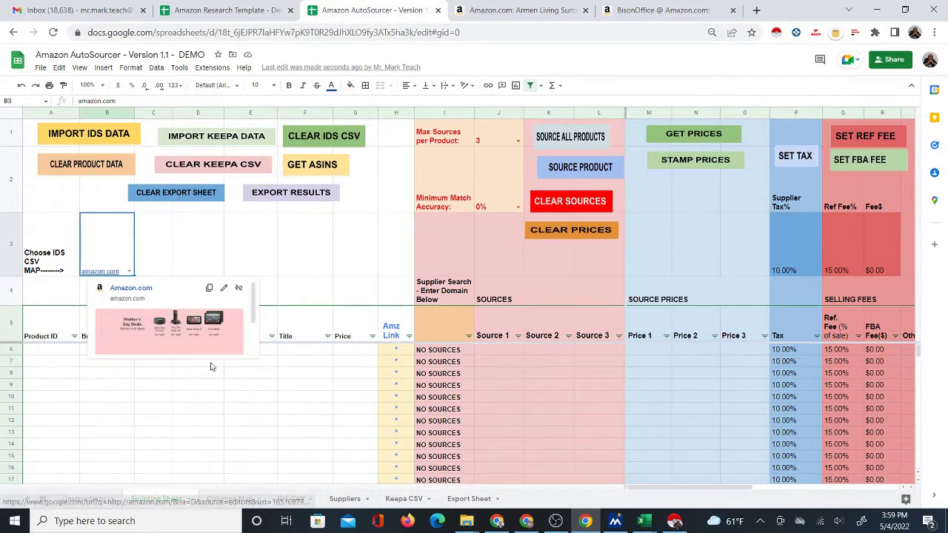
{"action": "left_click", "coordinate": [219, 498]}
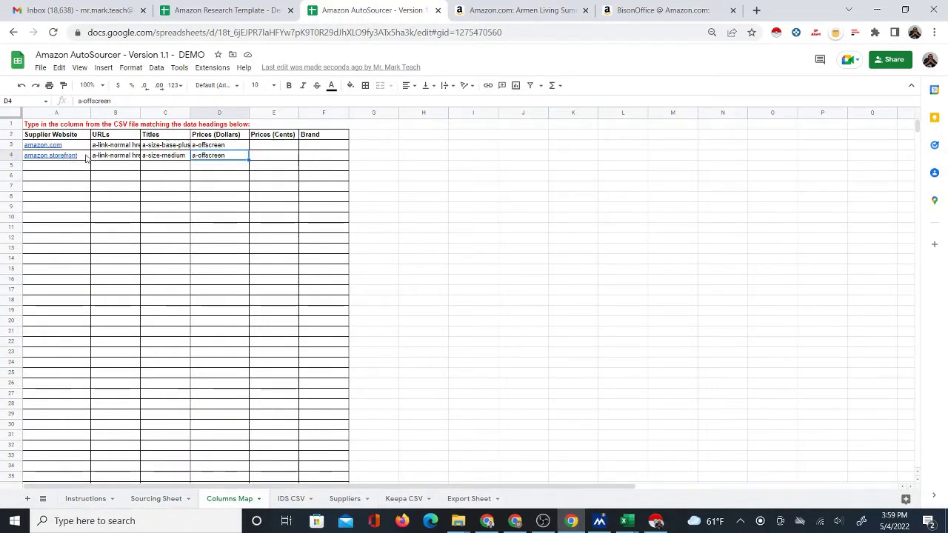
{"action": "left_click", "coordinate": [172, 158]}
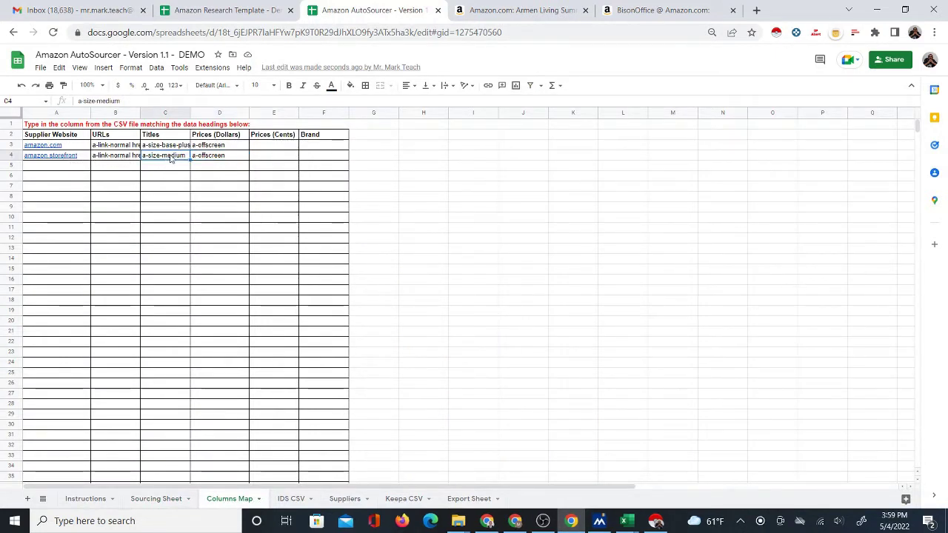
{"action": "left_click", "coordinate": [289, 499]}
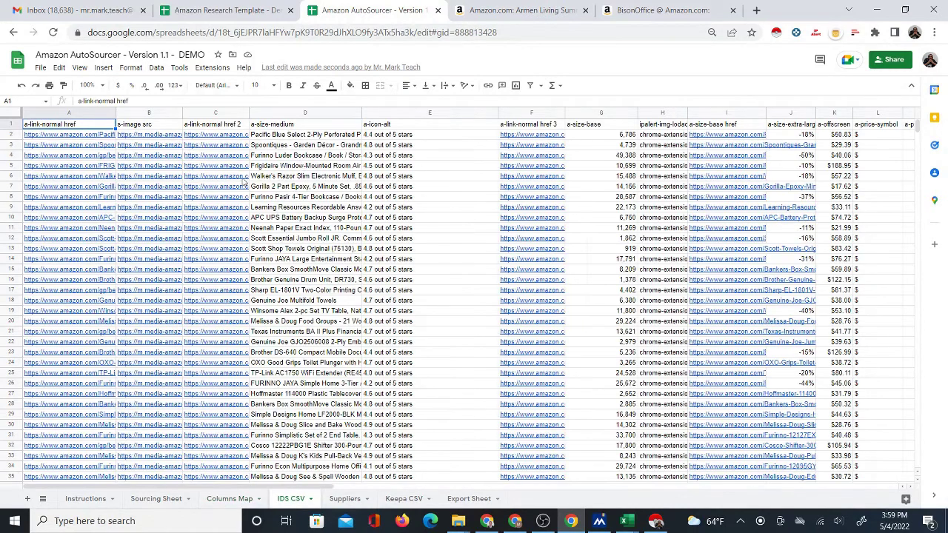
{"action": "left_click", "coordinate": [289, 124]}
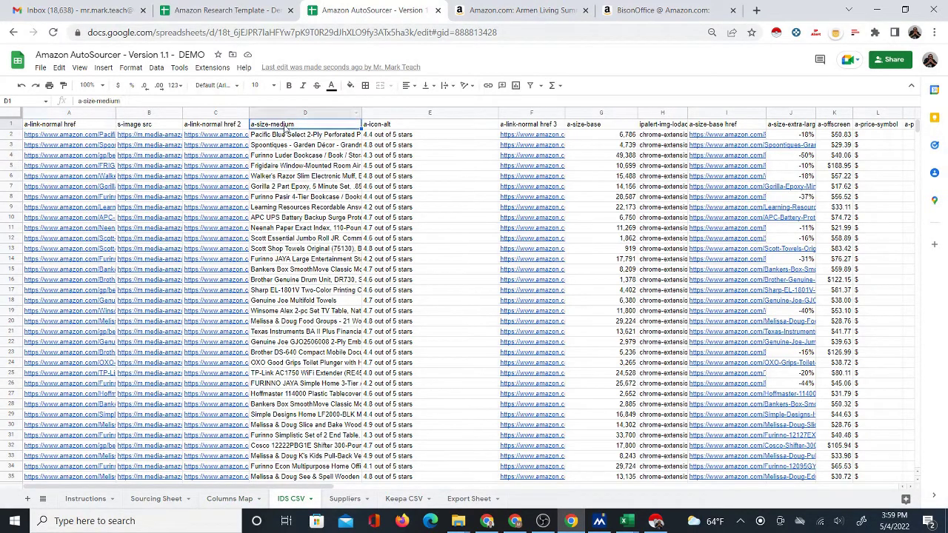
Set the Sourcing Sheet's B3 CSV map to 'amazon storefront'.
{"action": "left_click", "coordinate": [156, 500]}
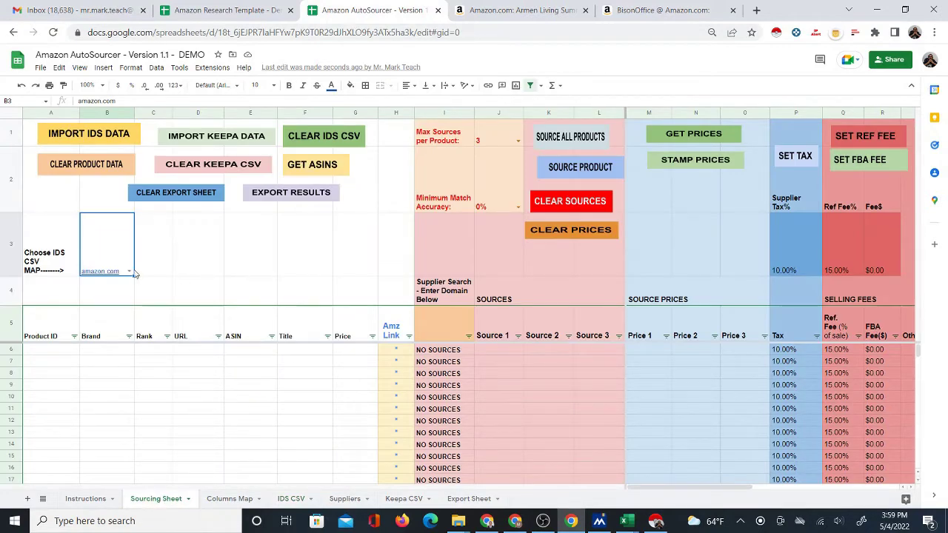
{"action": "left_click", "coordinate": [132, 272]}
{"action": "left_click", "coordinate": [117, 299]}
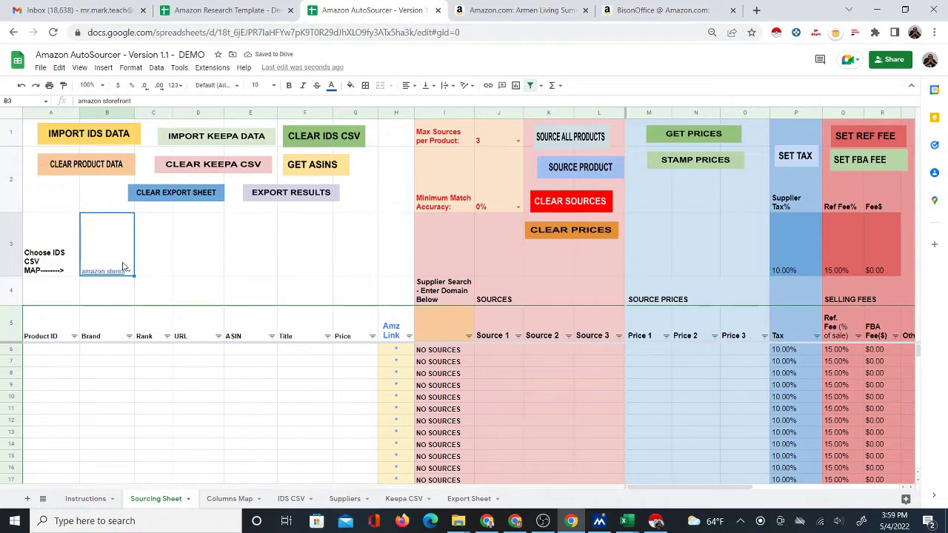
Verify the amazon storefront mappings in Columns Map B4 and C4.
{"action": "left_click", "coordinate": [228, 498]}
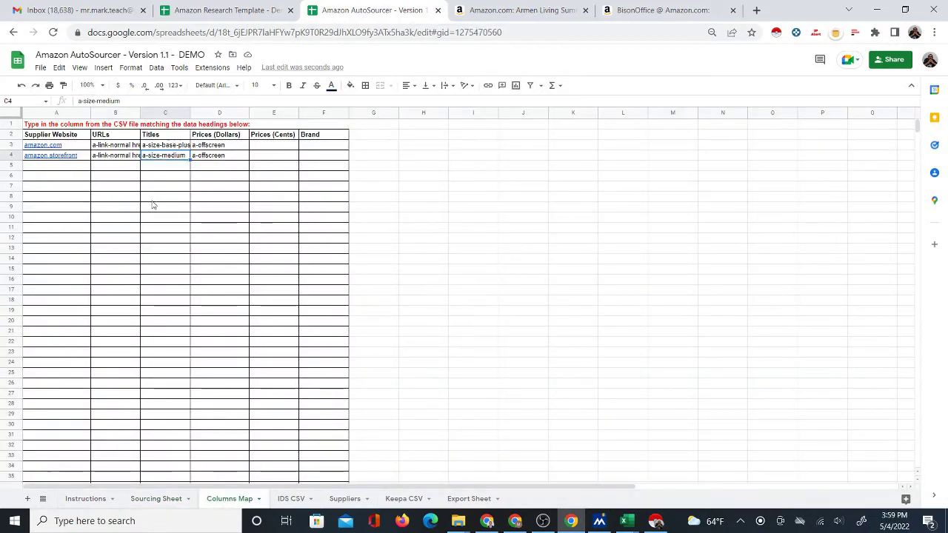
{"action": "left_click", "coordinate": [125, 154]}
{"action": "left_click", "coordinate": [165, 159]}
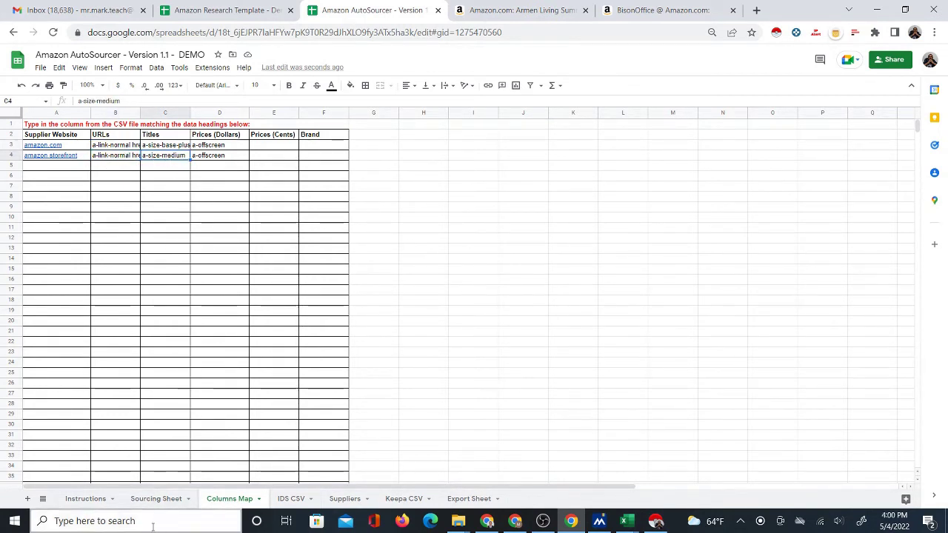
{"action": "left_click", "coordinate": [155, 498]}
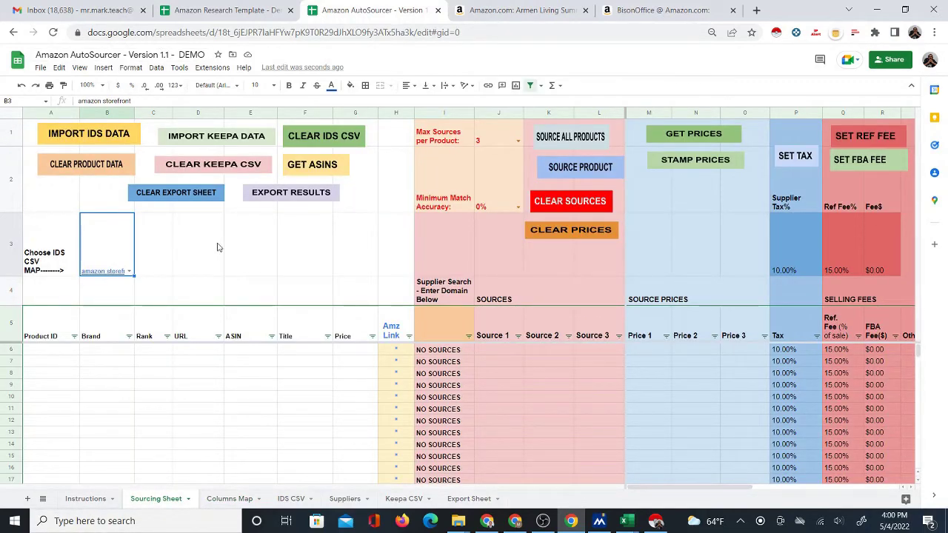
Run IMPORT IDS DATA and GET ASINS to fill the product URL, ASIN and Title columns.
{"action": "left_click", "coordinate": [252, 353]}
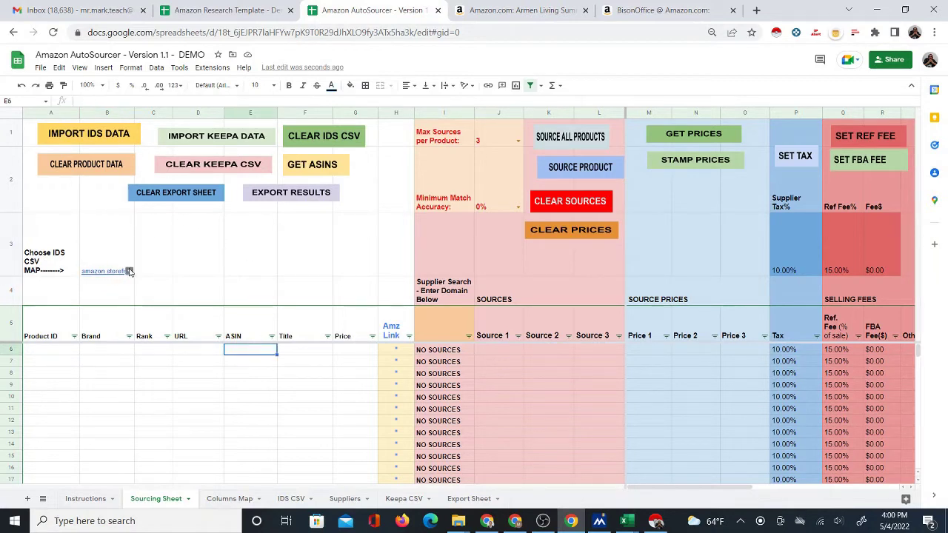
{"action": "left_click", "coordinate": [88, 136]}
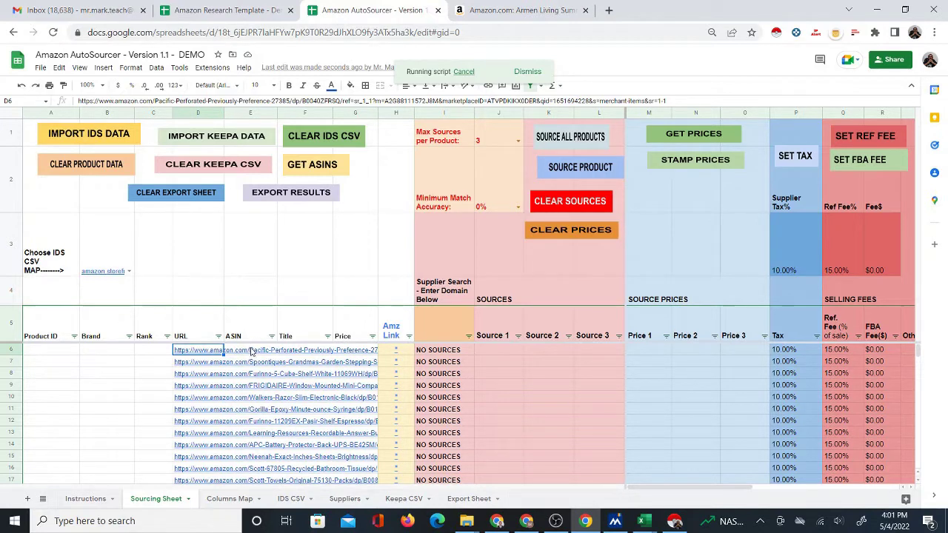
{"action": "left_click", "coordinate": [250, 351]}
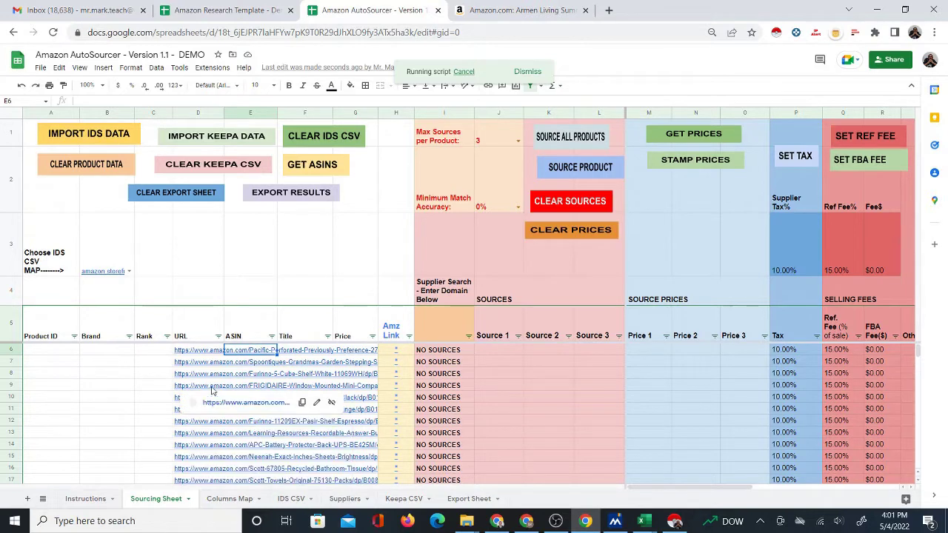
{"action": "left_click", "coordinate": [312, 165]}
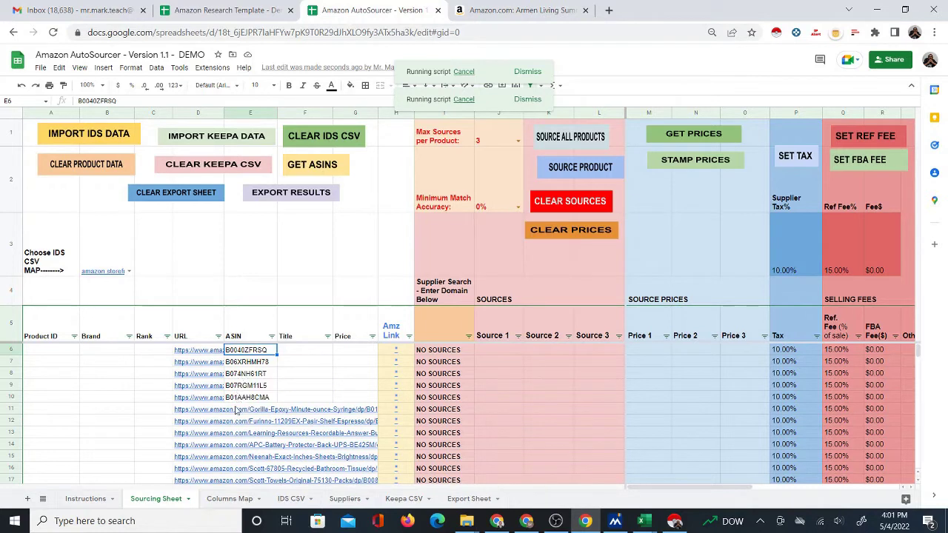
Dismiss the link preview and scroll through the newly filled product rows.
{"action": "mouse_move", "coordinate": [241, 411]}
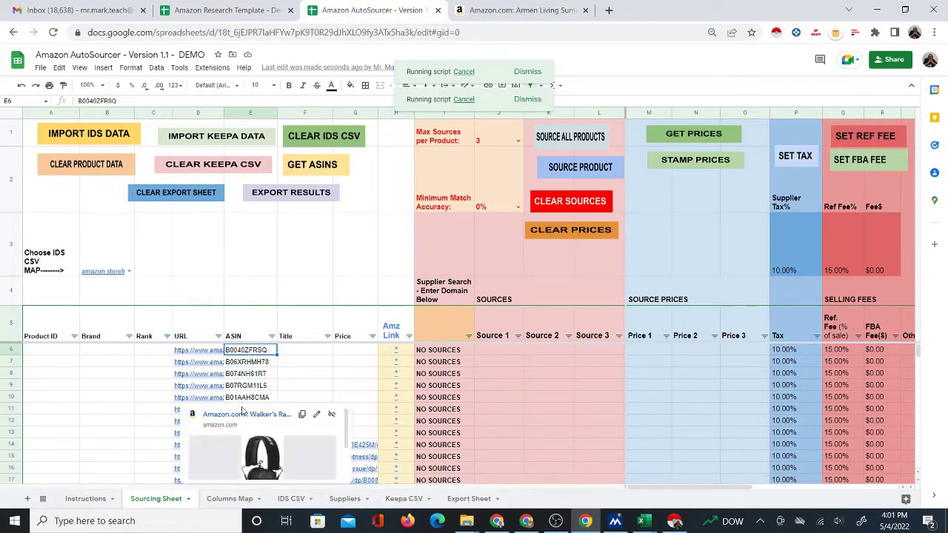
{"action": "left_click", "coordinate": [244, 290]}
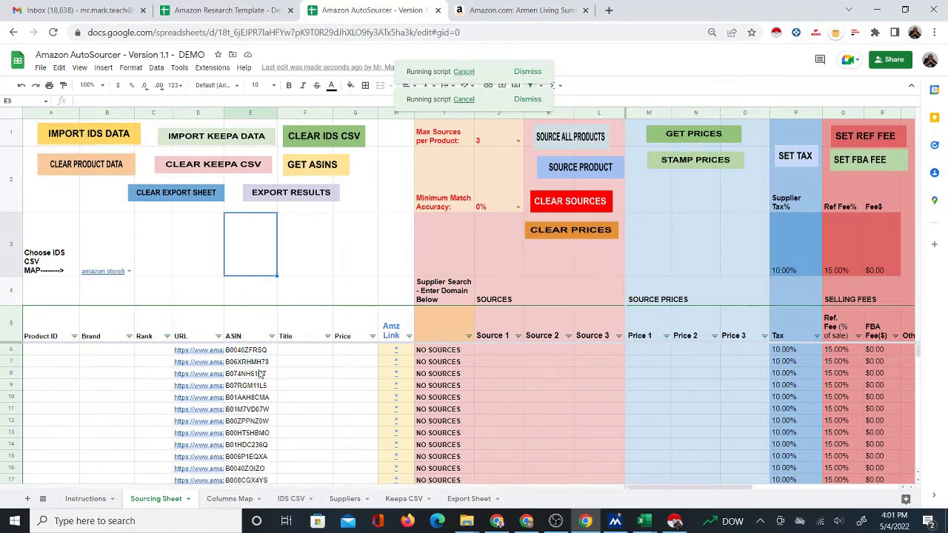
{"action": "scroll", "coordinate": [260, 374], "scroll_direction": "down", "scroll_amount": 3}
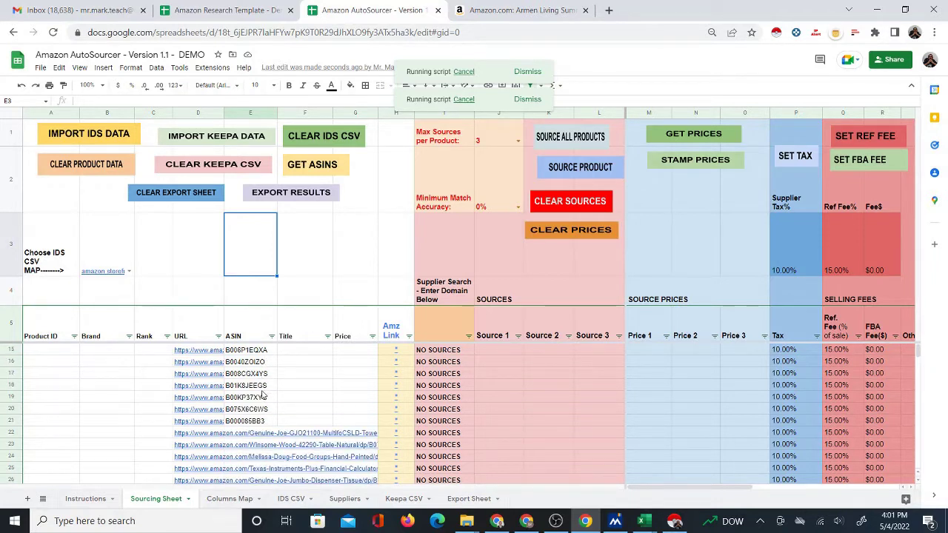
{"action": "scroll", "coordinate": [261, 374], "scroll_direction": "down", "scroll_amount": 3}
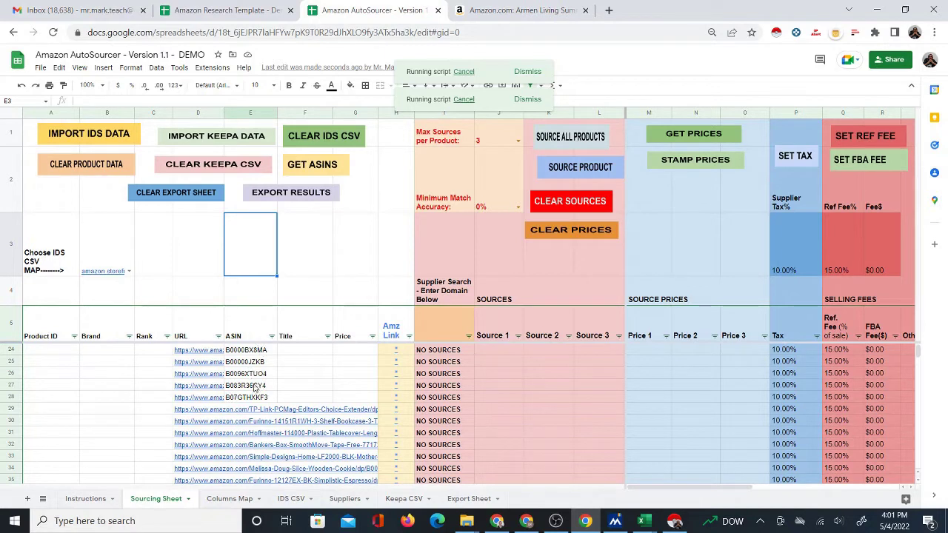
{"action": "scroll", "coordinate": [255, 389], "scroll_direction": "up", "scroll_amount": 3}
{"action": "scroll", "coordinate": [255, 389], "scroll_direction": "up", "scroll_amount": 3}
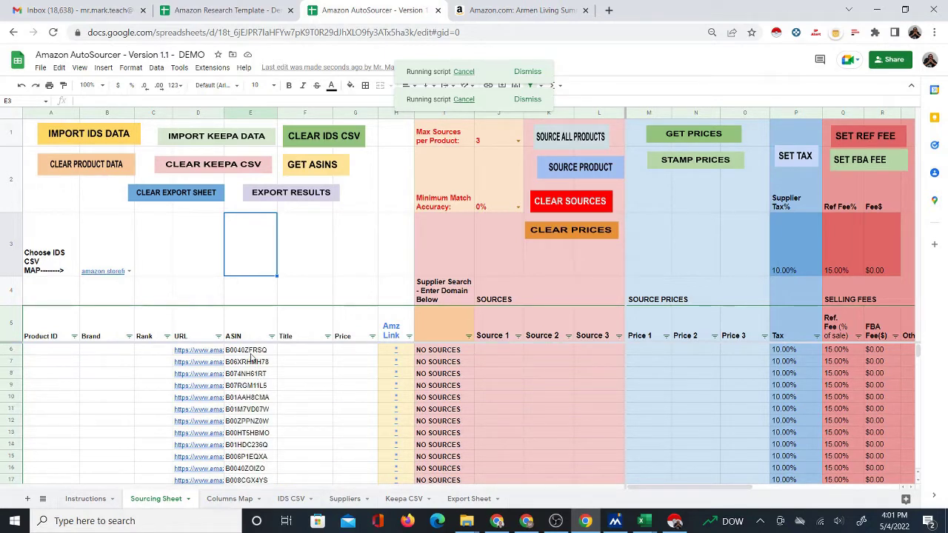
{"action": "scroll", "coordinate": [256, 386], "scroll_direction": "down", "scroll_amount": 9}
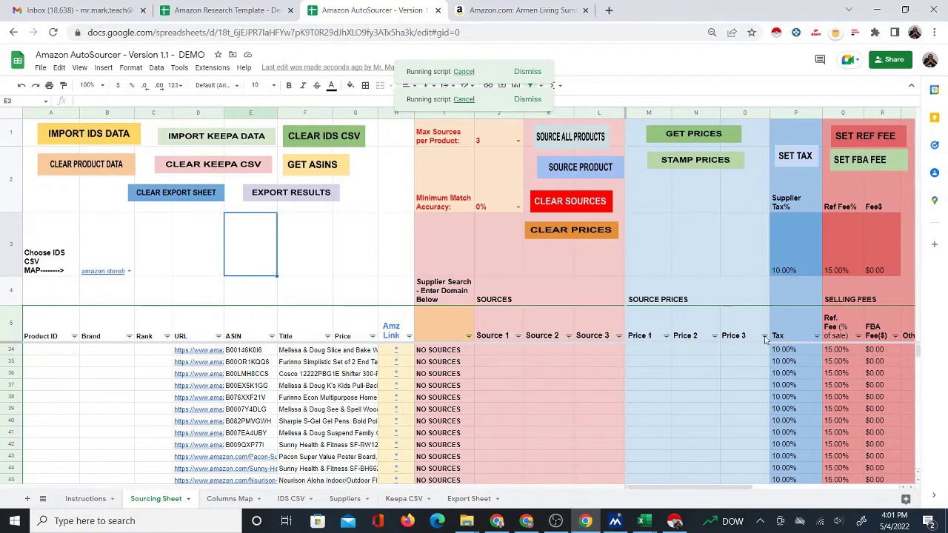
{"action": "scroll", "coordinate": [676, 372], "scroll_direction": "up", "scroll_amount": 10}
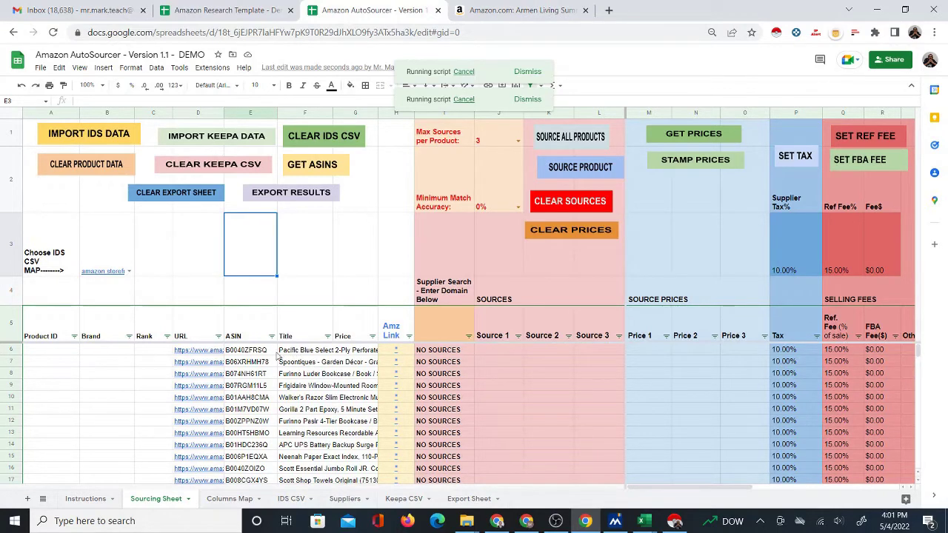
Run SOURCE ALL PRODUCTS from J6, then open row 7's Amazon listing in a new tab.
{"action": "left_click", "coordinate": [488, 353]}
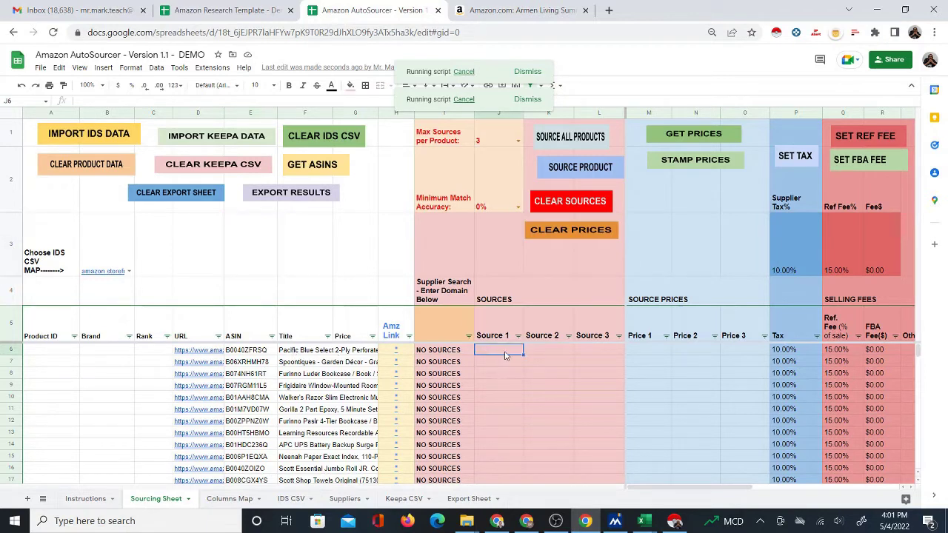
{"action": "left_click", "coordinate": [558, 144]}
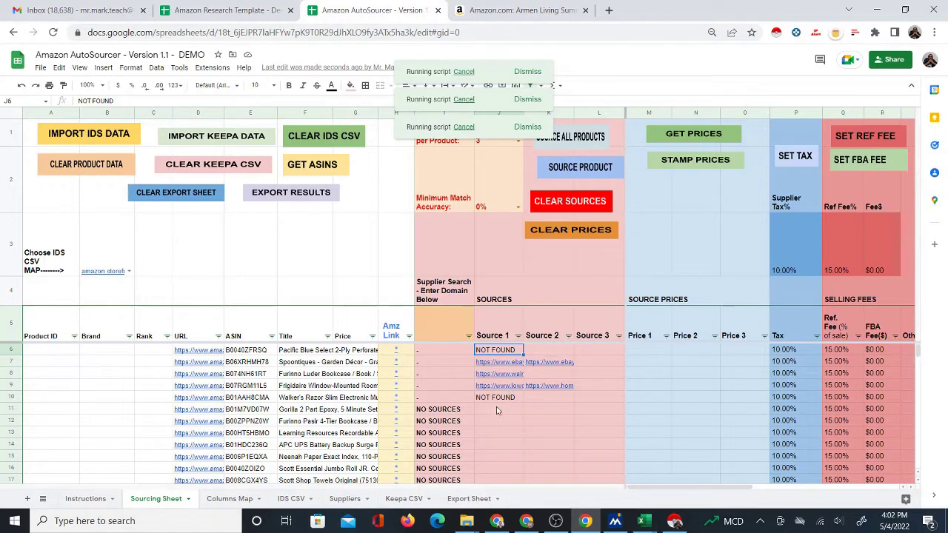
{"action": "scroll", "coordinate": [502, 406], "scroll_direction": "down", "scroll_amount": 1}
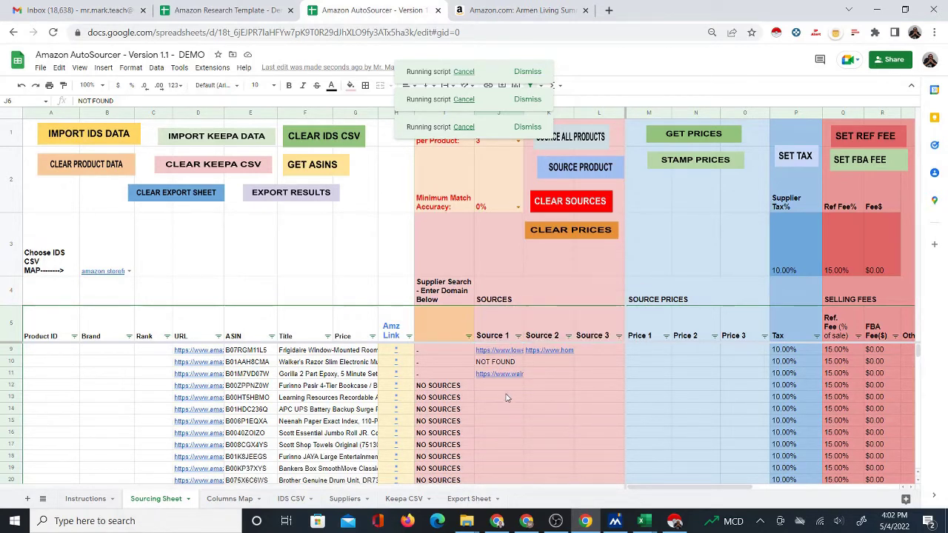
{"action": "scroll", "coordinate": [510, 401], "scroll_direction": "up", "scroll_amount": 1}
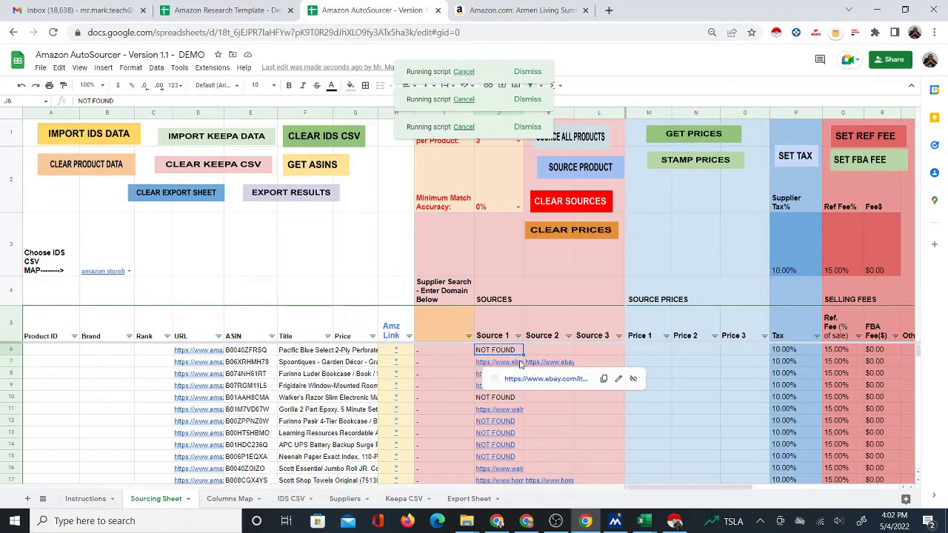
{"action": "mouse_move", "coordinate": [402, 366]}
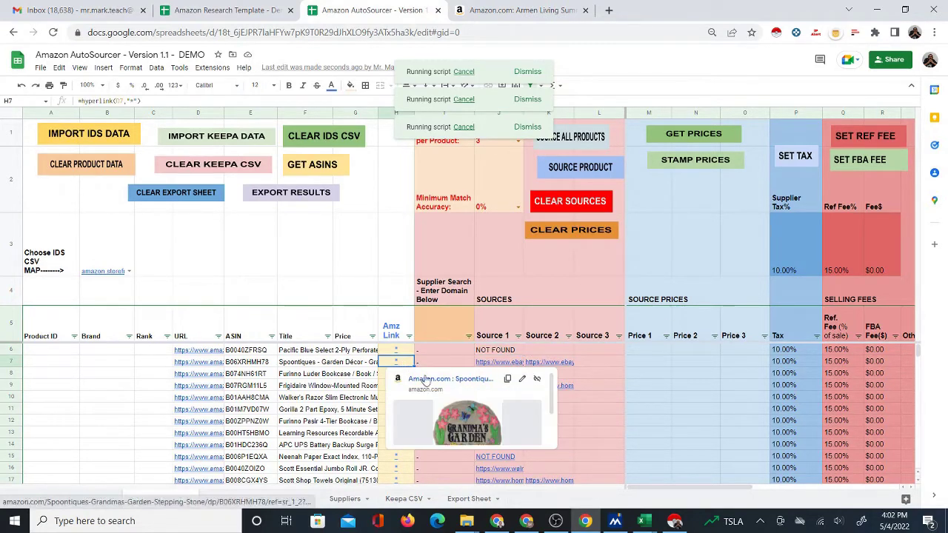
{"action": "left_click", "coordinate": [424, 380]}
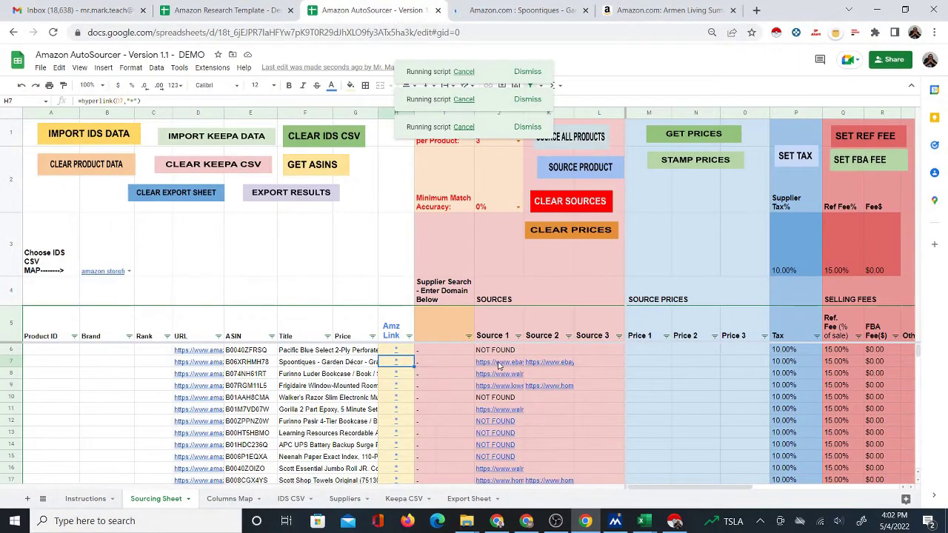
Open row 7's eBay supplier link and compare it with the Amazon Grandma's Garden listing.
{"action": "left_click", "coordinate": [499, 365]}
{"action": "left_click", "coordinate": [518, 382]}
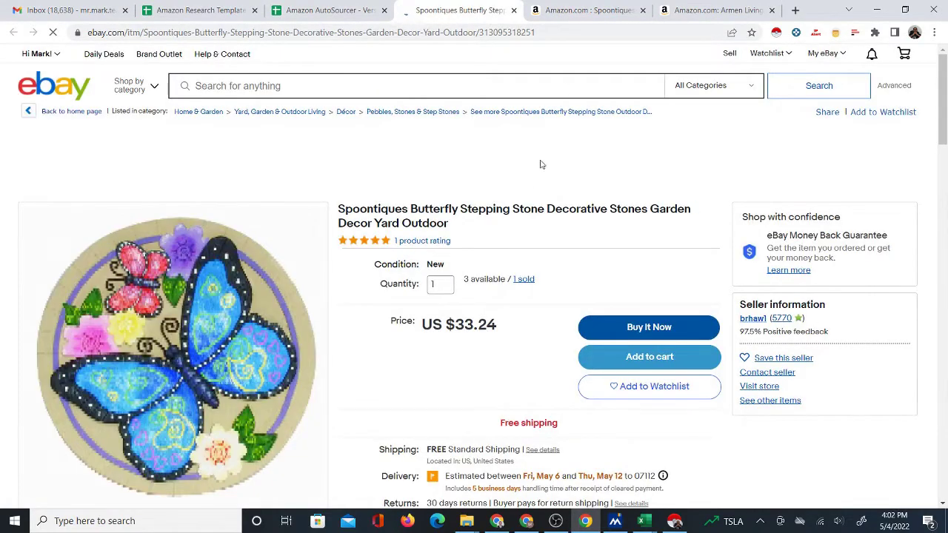
{"action": "left_click", "coordinate": [582, 15]}
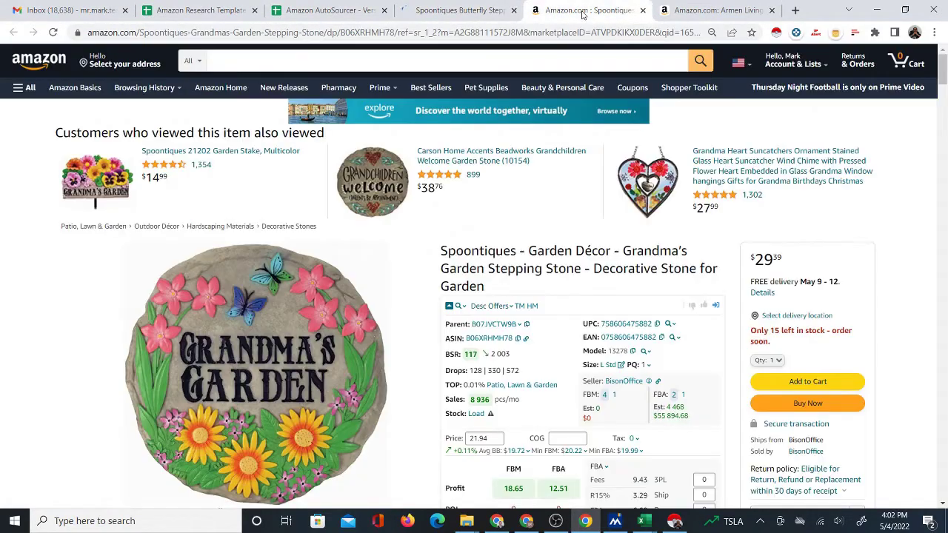
{"action": "left_click", "coordinate": [478, 15]}
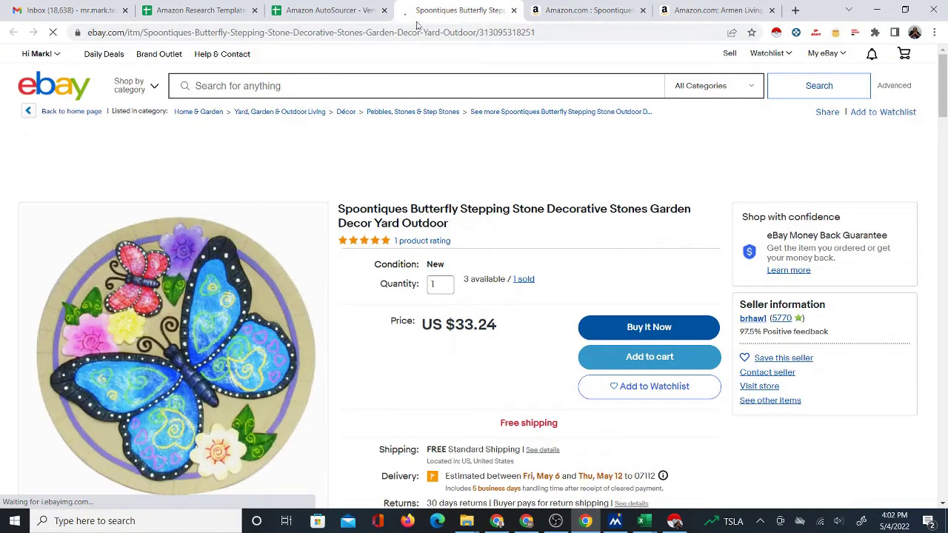
{"action": "left_click", "coordinate": [332, 12]}
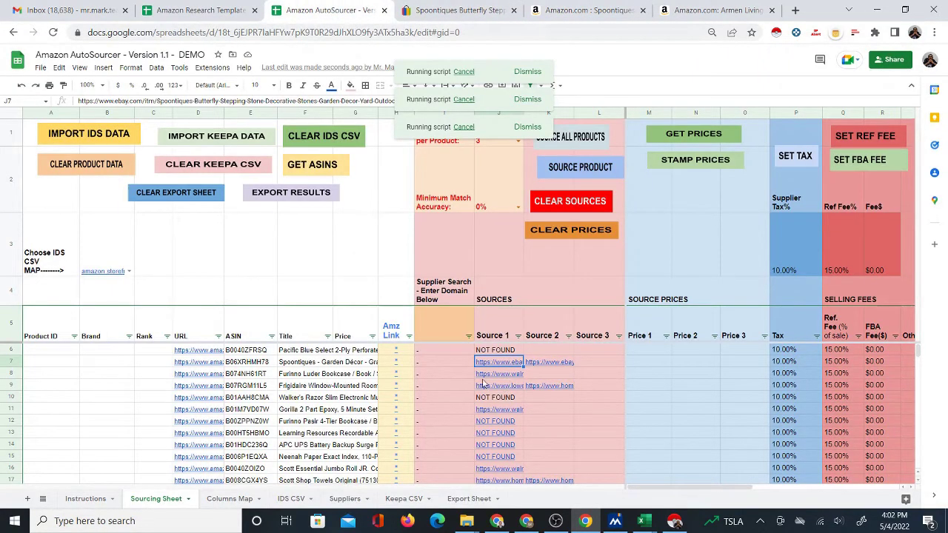
Open row 8's Amazon Furinno page and Walmart supplier link, placing Walmart after Amazon.
{"action": "left_click", "coordinate": [404, 377]}
{"action": "left_click", "coordinate": [428, 394]}
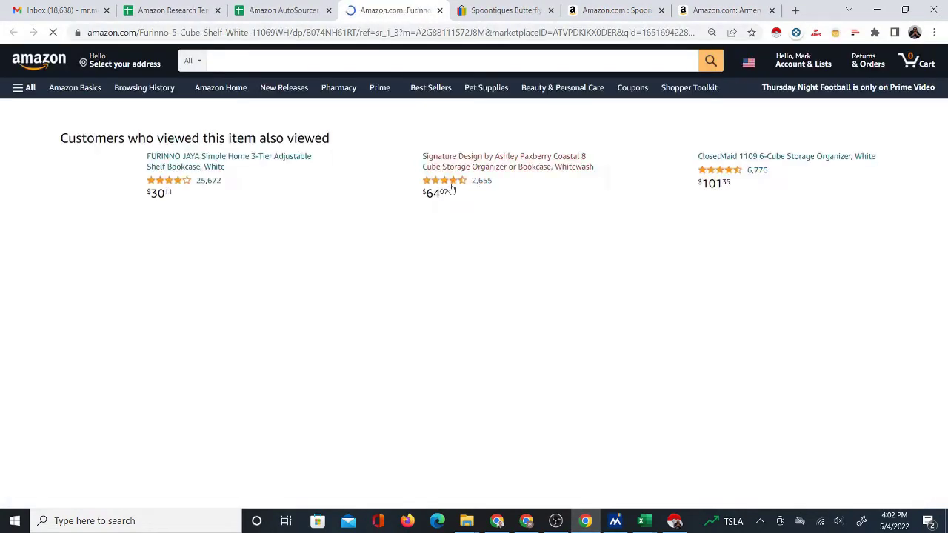
{"action": "left_click", "coordinate": [287, 11]}
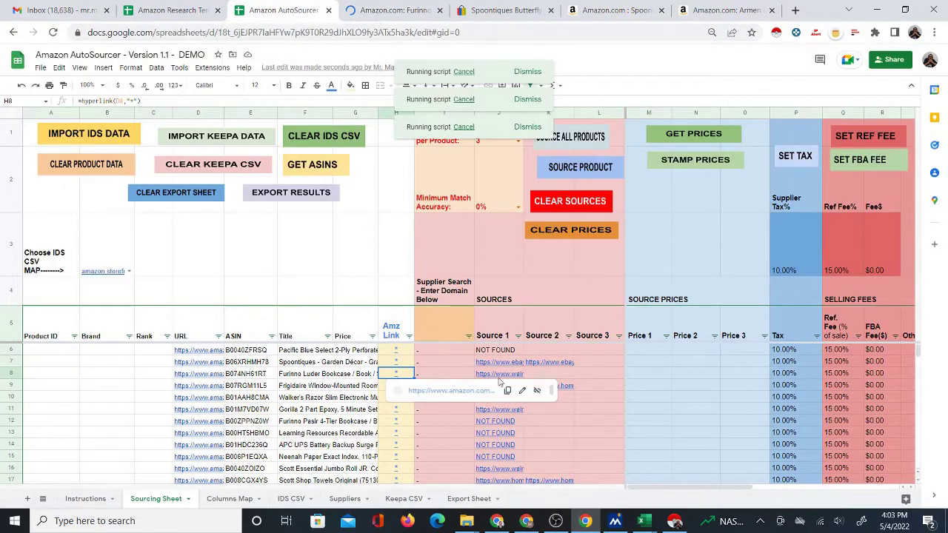
{"action": "left_click", "coordinate": [518, 393]}
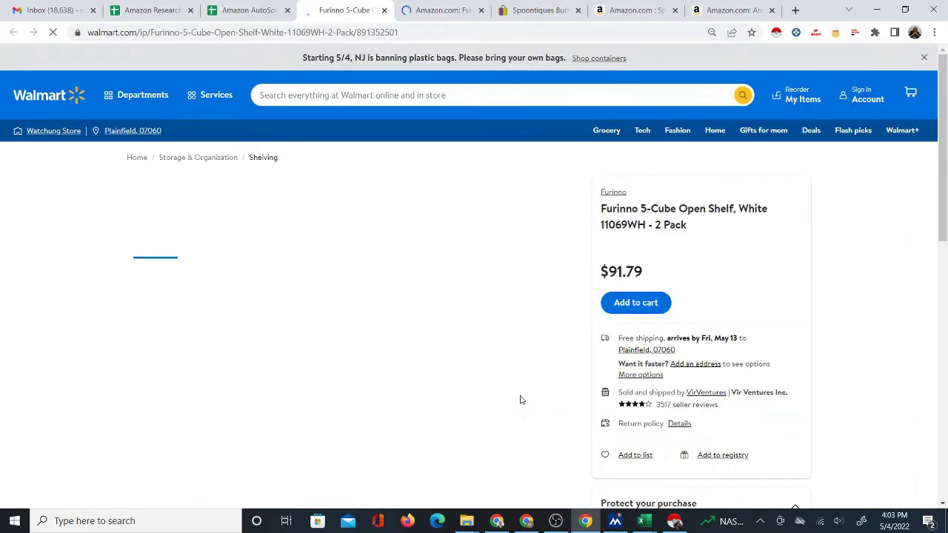
{"action": "left_click", "coordinate": [438, 11]}
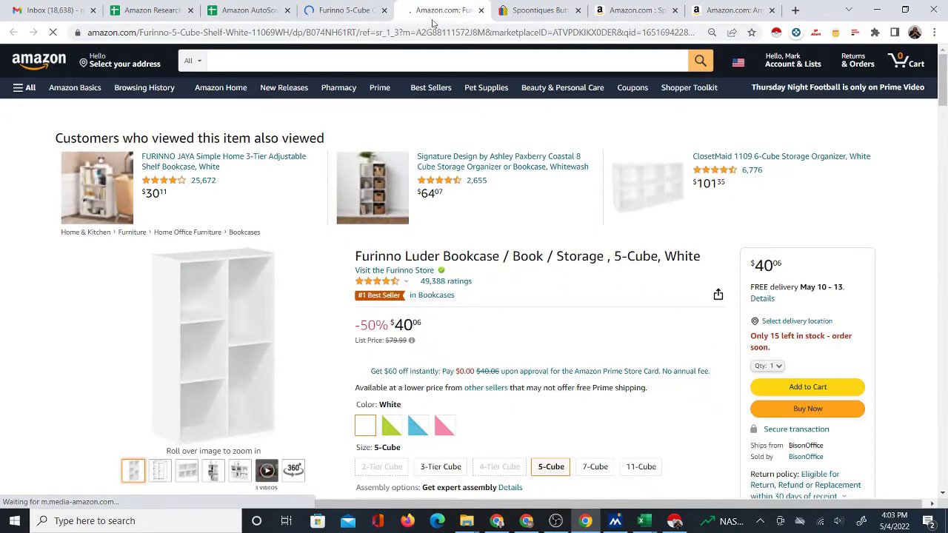
{"action": "left_click", "coordinate": [346, 10]}
{"action": "left_click_drag", "start_coordinate": [346, 11], "coordinate": [374, 26]}
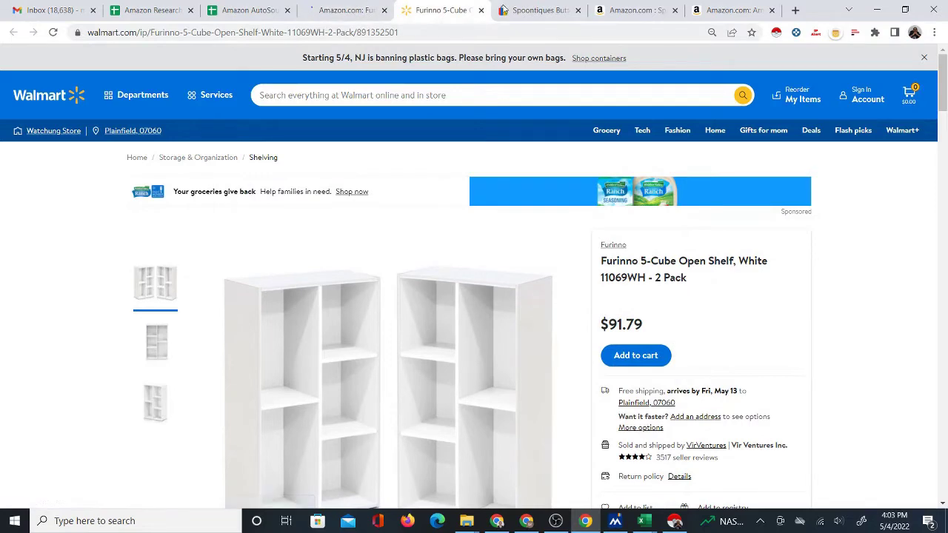
Close the eBay and Amazon Spoontiques tabs and return to row 8's source cells.
{"action": "left_click", "coordinate": [565, 12]}
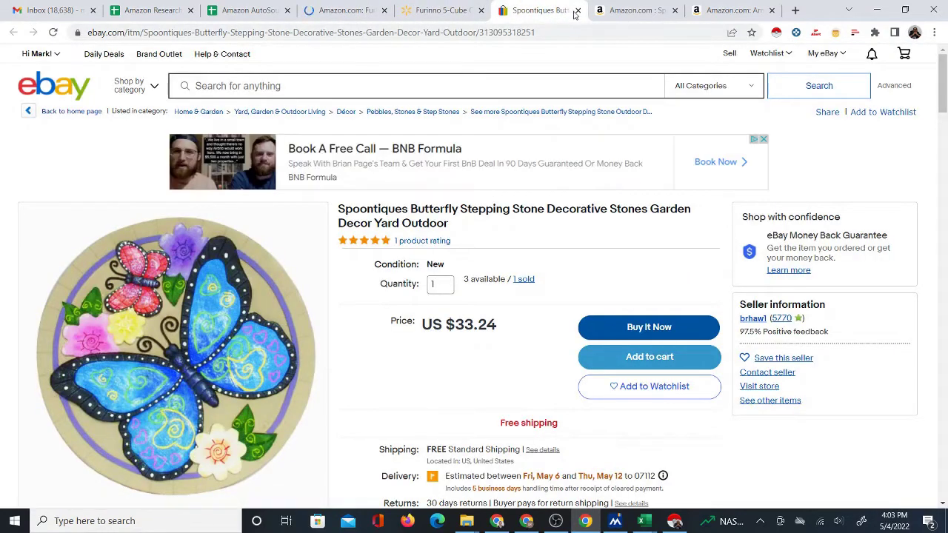
{"action": "left_click", "coordinate": [577, 10]}
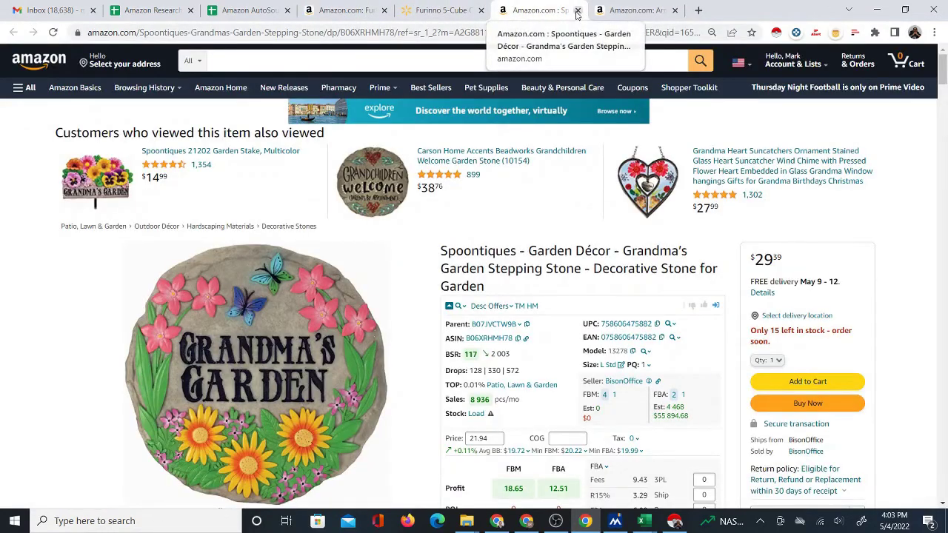
{"action": "left_click", "coordinate": [577, 10]}
{"action": "left_click", "coordinate": [348, 11]}
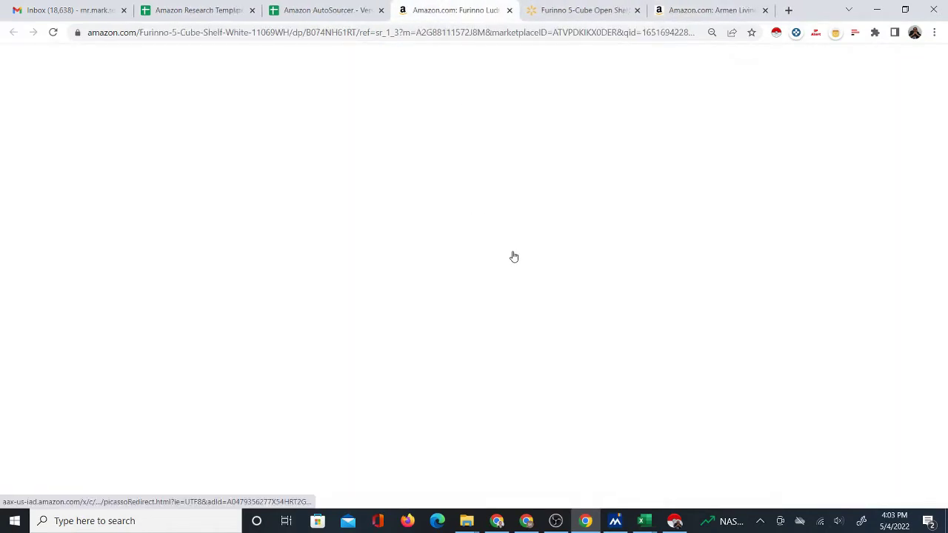
{"action": "key", "text": "ctrl+shift+Tab"}
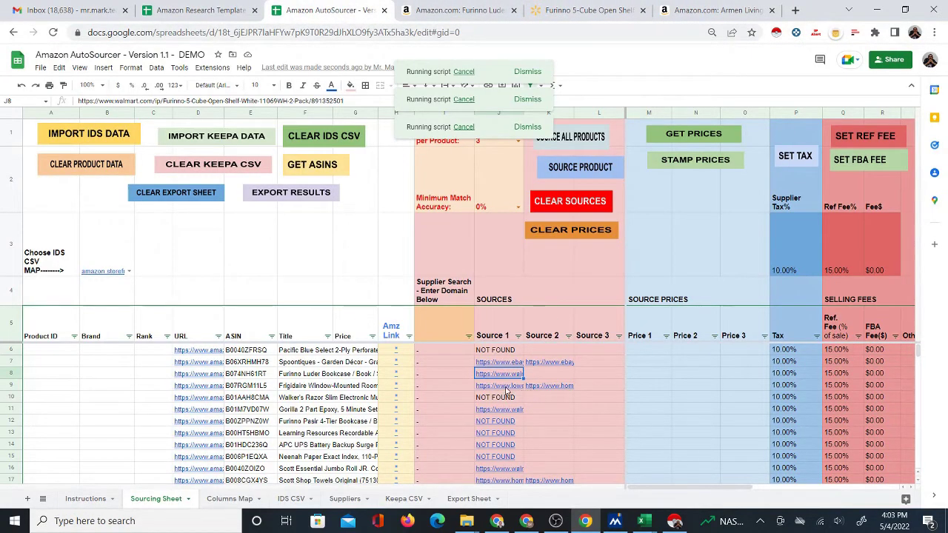
{"action": "mouse_move", "coordinate": [506, 391]}
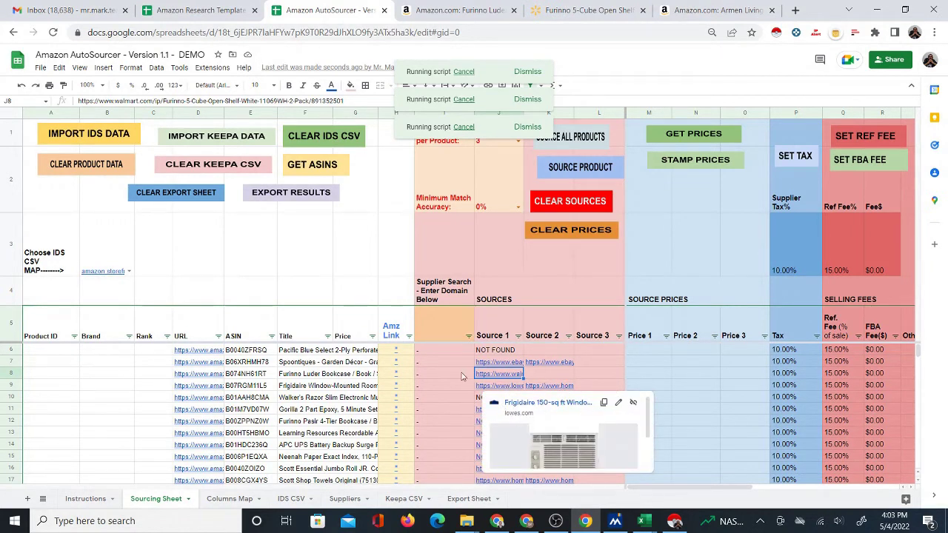
{"action": "key", "text": "Right"}
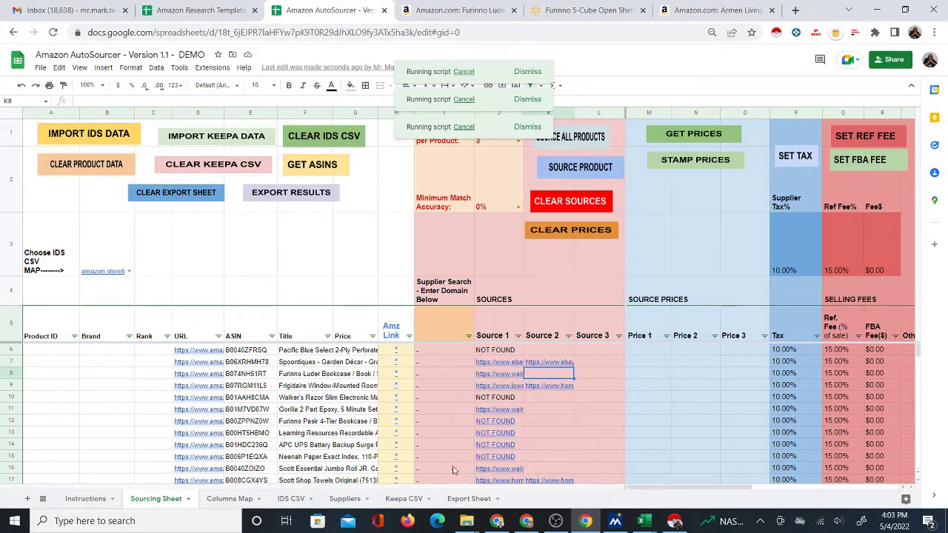
{"action": "left_click", "coordinate": [345, 498]}
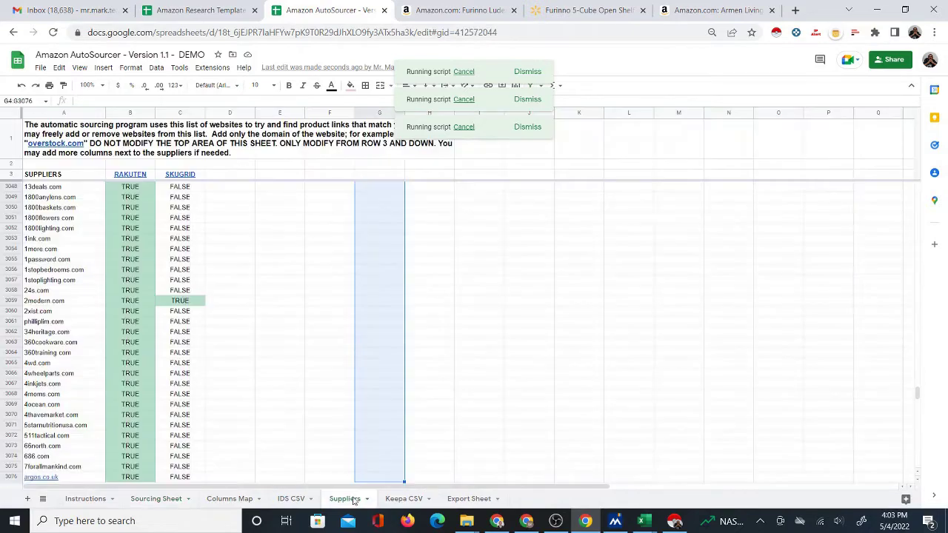
{"action": "scroll", "coordinate": [270, 341], "scroll_direction": "up", "scroll_amount": 5}
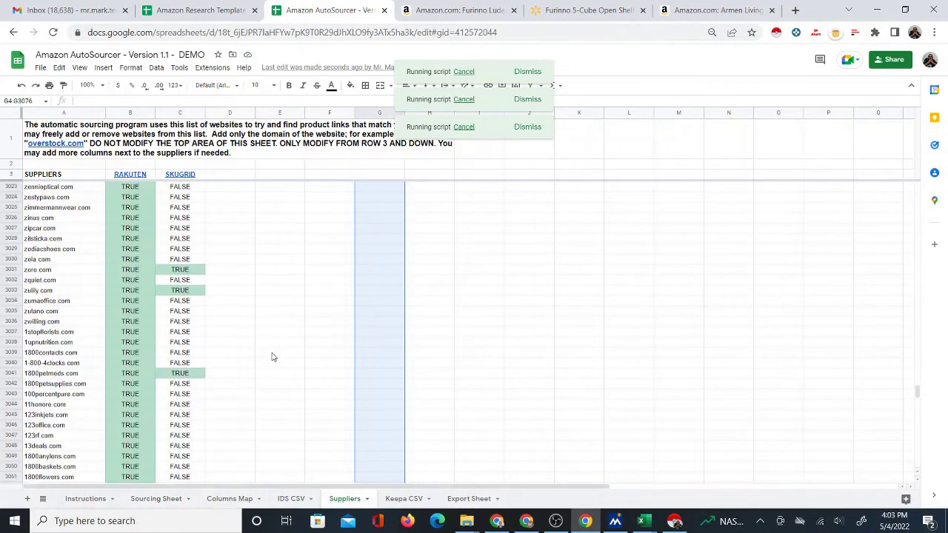
{"action": "left_click_drag", "start_coordinate": [918, 390], "coordinate": [913, 180]}
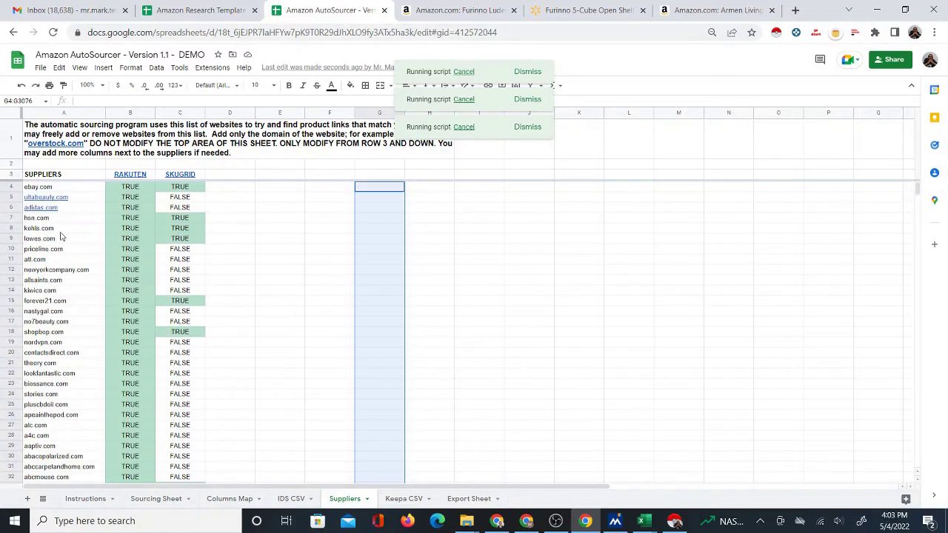
{"action": "scroll", "coordinate": [64, 288], "scroll_direction": "down", "scroll_amount": 20}
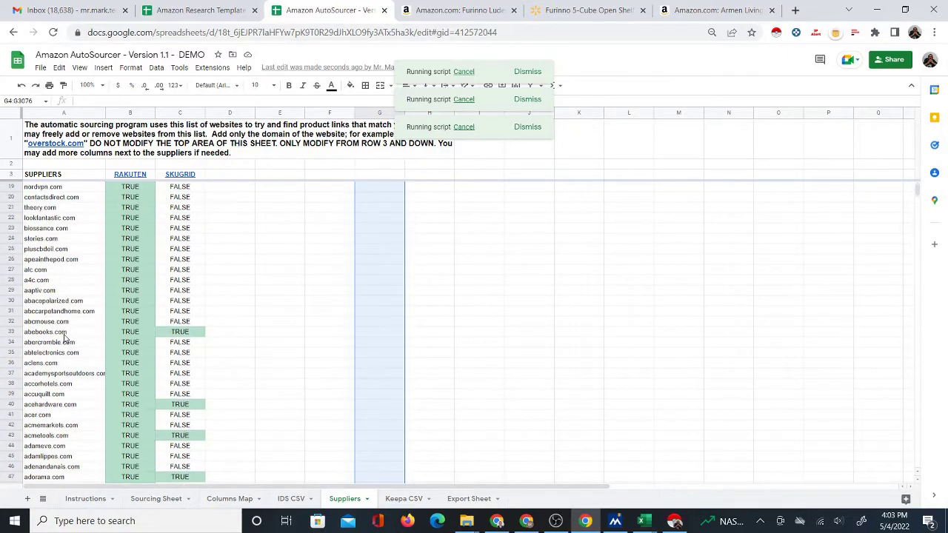
{"action": "scroll", "coordinate": [70, 312], "scroll_direction": "down", "scroll_amount": 20}
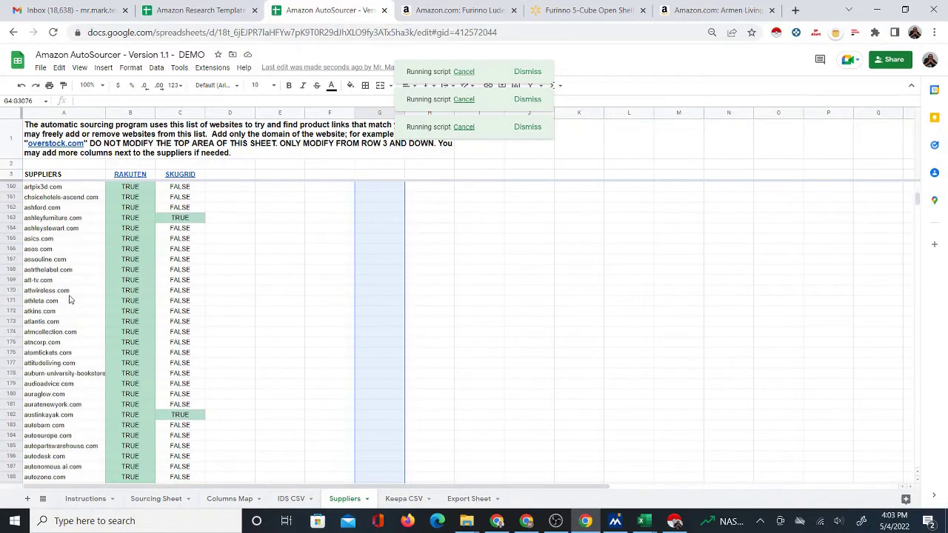
{"action": "scroll", "coordinate": [76, 294], "scroll_direction": "down", "scroll_amount": 20}
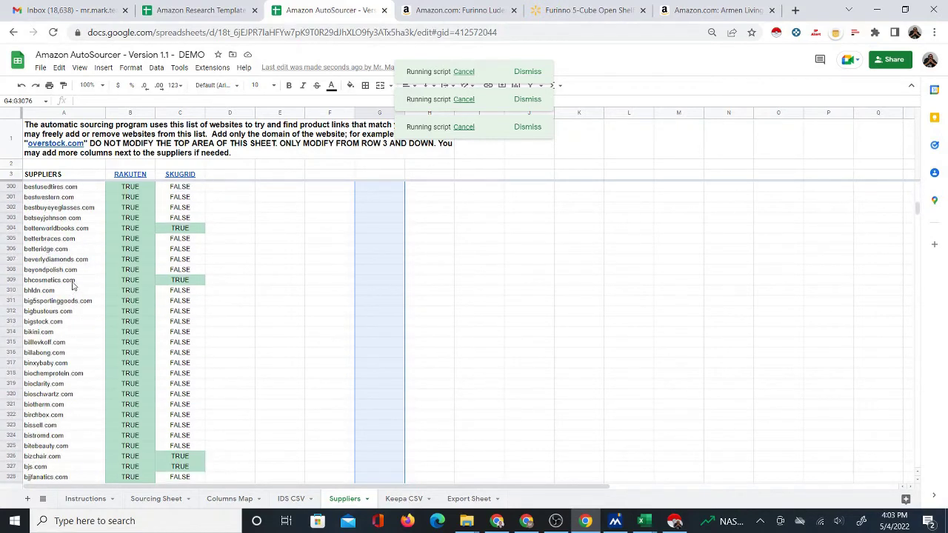
{"action": "scroll", "coordinate": [69, 245], "scroll_direction": "down", "scroll_amount": 15}
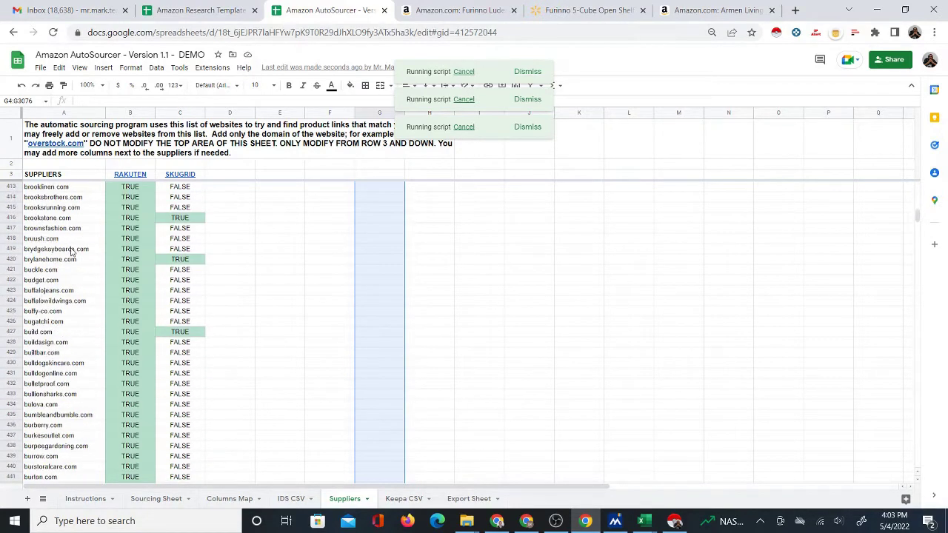
{"action": "scroll", "coordinate": [55, 335], "scroll_direction": "down", "scroll_amount": 4}
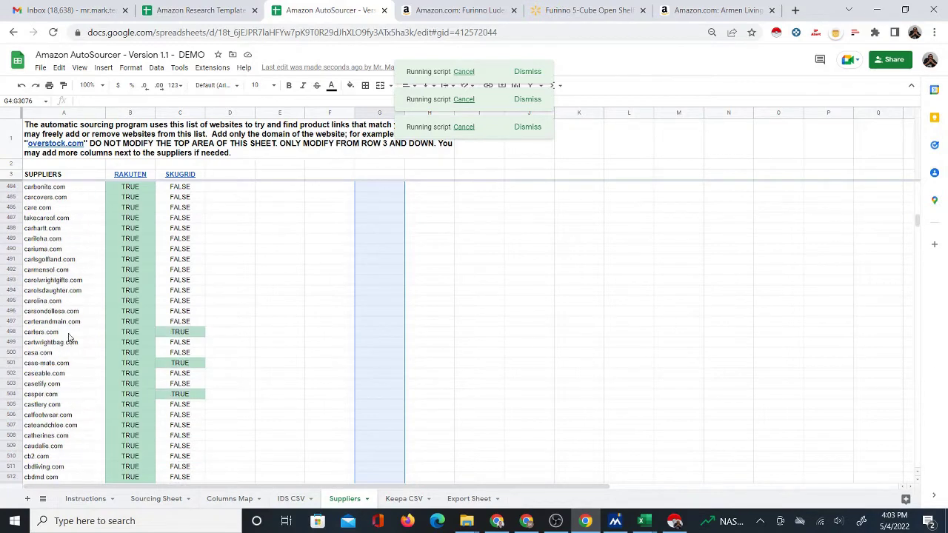
{"action": "left_click", "coordinate": [72, 294]}
{"action": "key", "text": "ctrl+Down"}
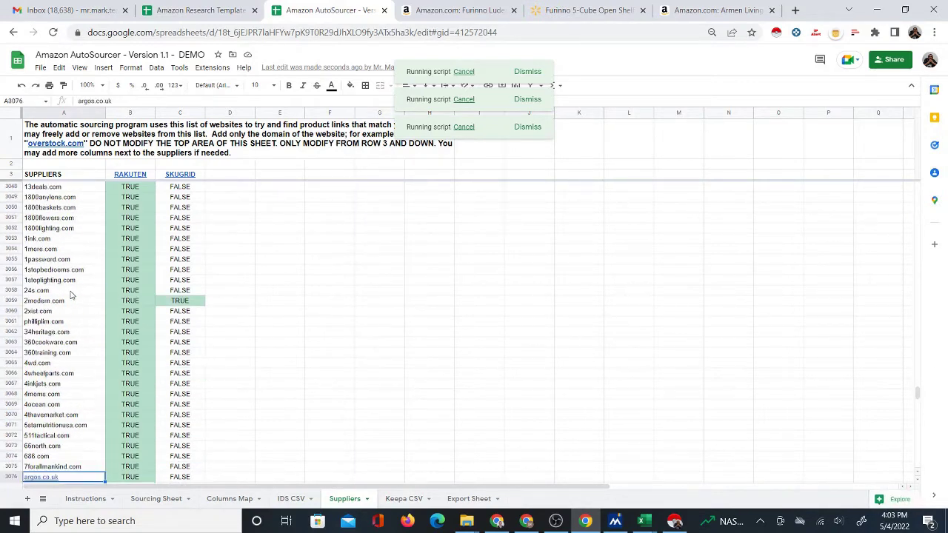
{"action": "scroll", "coordinate": [74, 309], "scroll_direction": "down", "scroll_amount": 4}
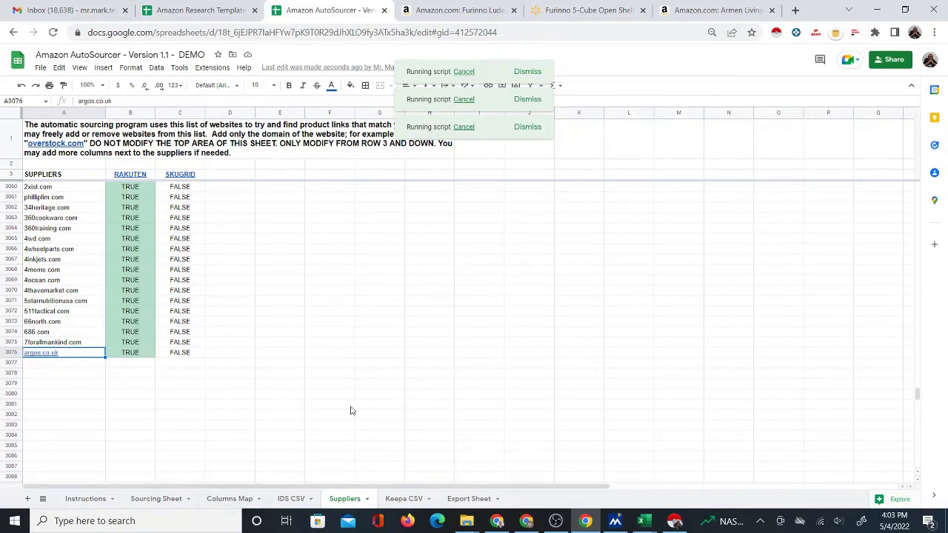
Open the Amazon page for row 42's Sunny Health & Fitness SF-RW1205 rower from its Amz Link.
{"action": "left_click", "coordinate": [157, 499]}
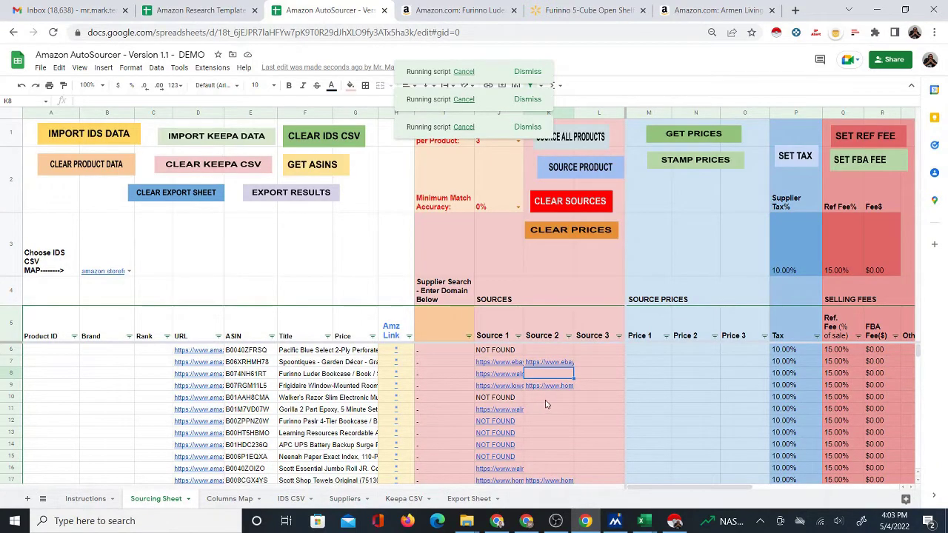
{"action": "scroll", "coordinate": [546, 404], "scroll_direction": "down", "scroll_amount": 4}
{"action": "scroll", "coordinate": [529, 421], "scroll_direction": "down", "scroll_amount": 3}
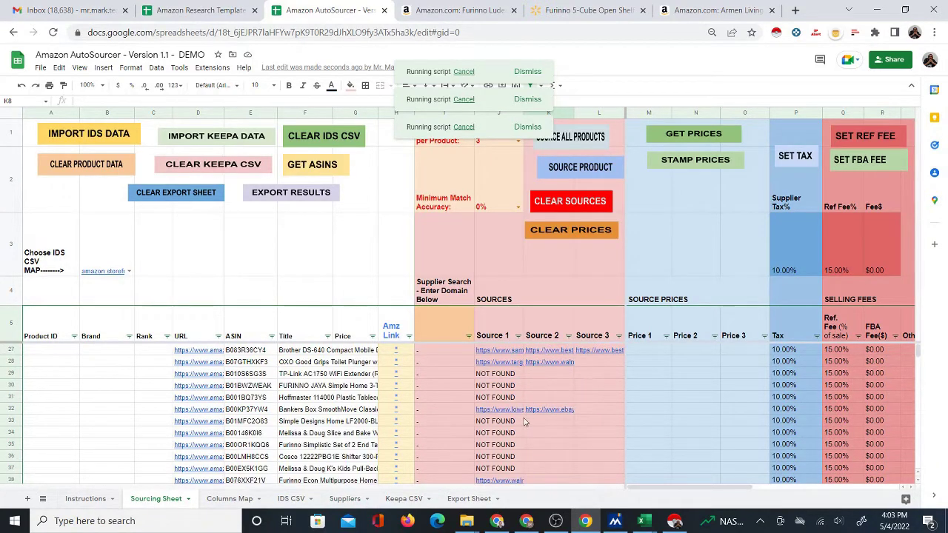
{"action": "scroll", "coordinate": [517, 420], "scroll_direction": "down", "scroll_amount": 3}
{"action": "scroll", "coordinate": [530, 420], "scroll_direction": "down", "scroll_amount": 1}
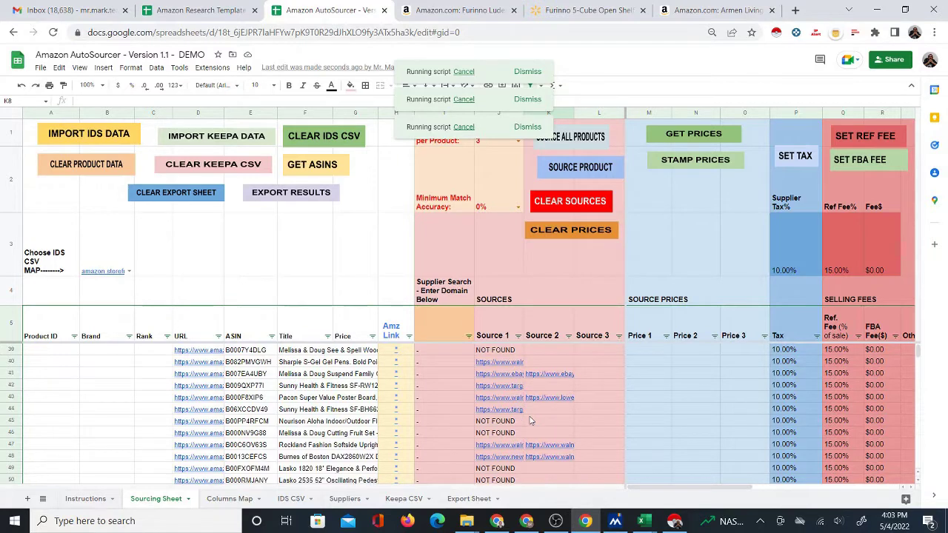
{"action": "left_click", "coordinate": [503, 387]}
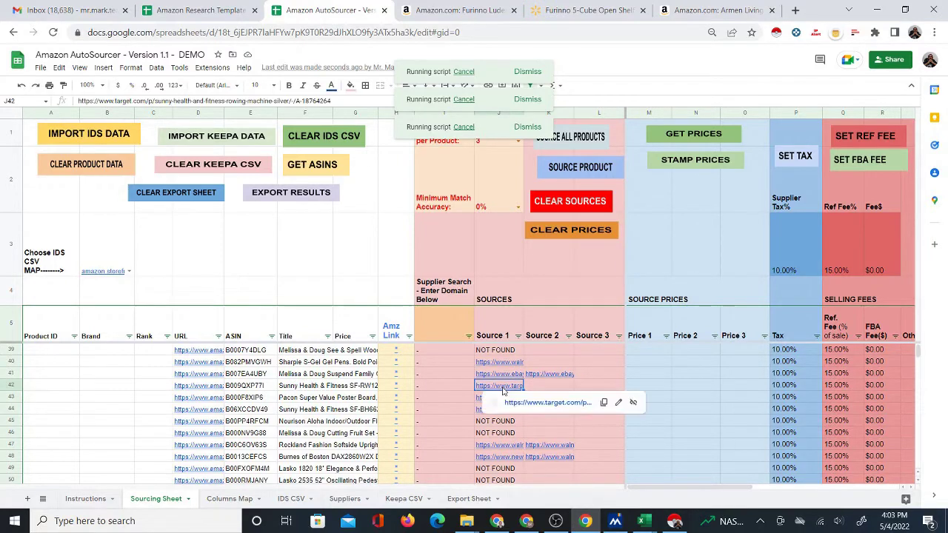
{"action": "left_click", "coordinate": [398, 387]}
{"action": "left_click", "coordinate": [434, 404]}
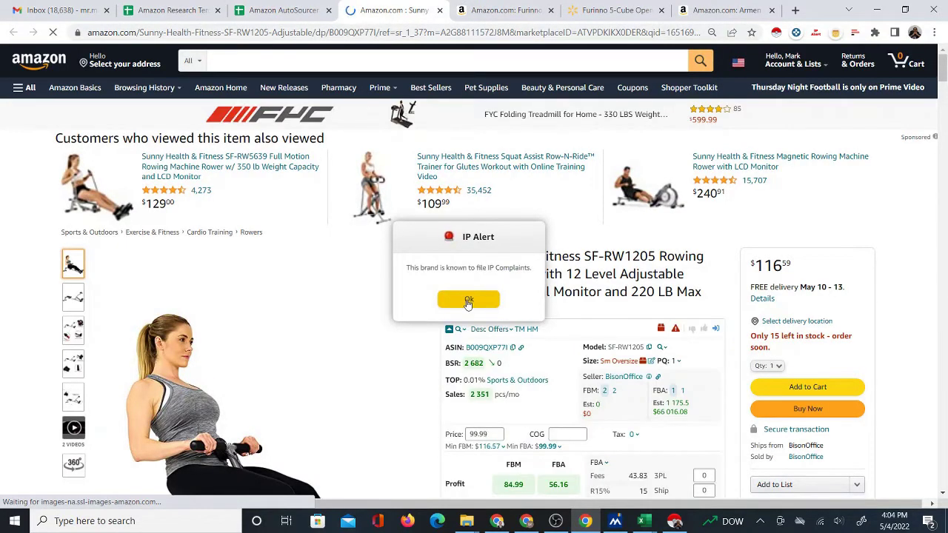
Dismiss the IP complaint alert and open row 42's Target source page for the rower.
{"action": "left_click", "coordinate": [469, 300]}
{"action": "scroll", "coordinate": [447, 196], "scroll_direction": "down", "scroll_amount": 6}
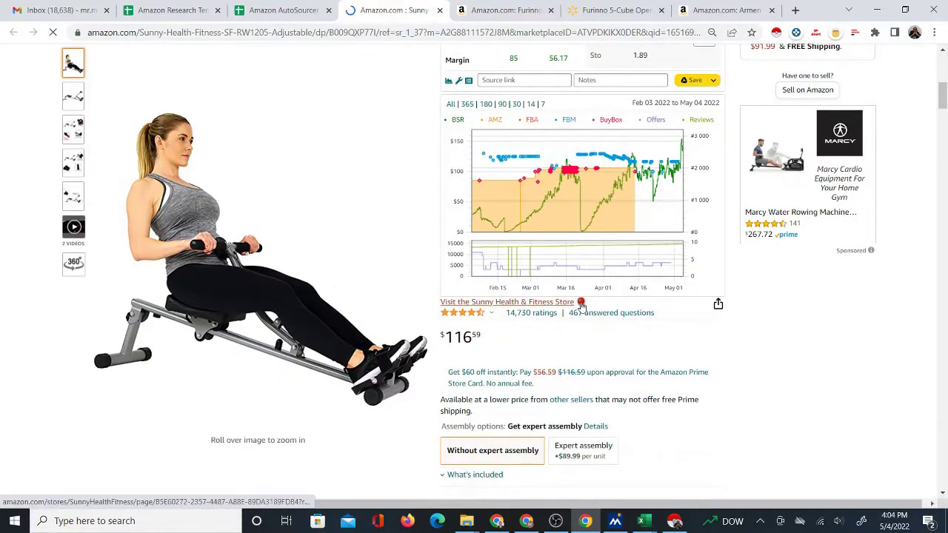
{"action": "key", "text": "ctrl+shift+Tab"}
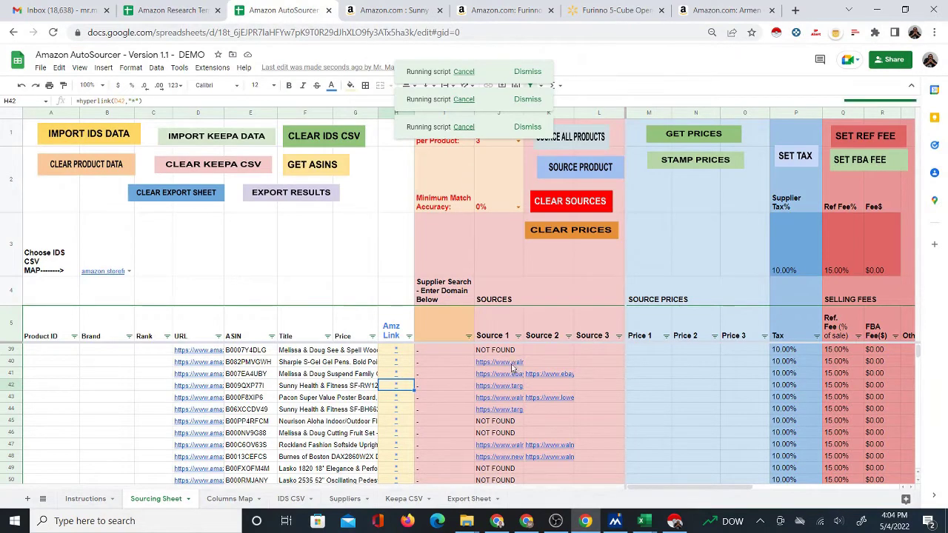
{"action": "left_click", "coordinate": [497, 386]}
{"action": "left_click", "coordinate": [522, 404]}
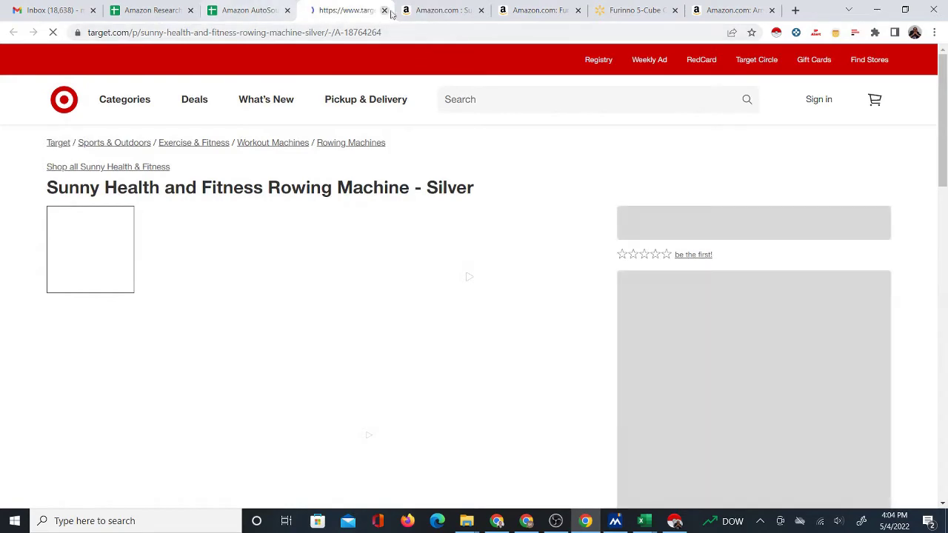
Compare Target's $105.99 rowing machine price with Amazon's $116.59 listing.
{"action": "left_click", "coordinate": [417, 12]}
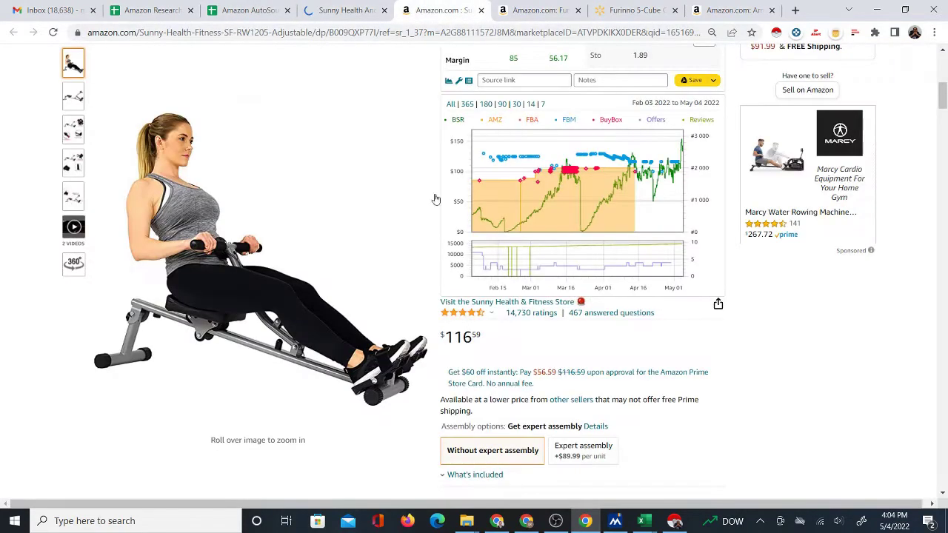
{"action": "scroll", "coordinate": [552, 235], "scroll_direction": "up", "scroll_amount": 2}
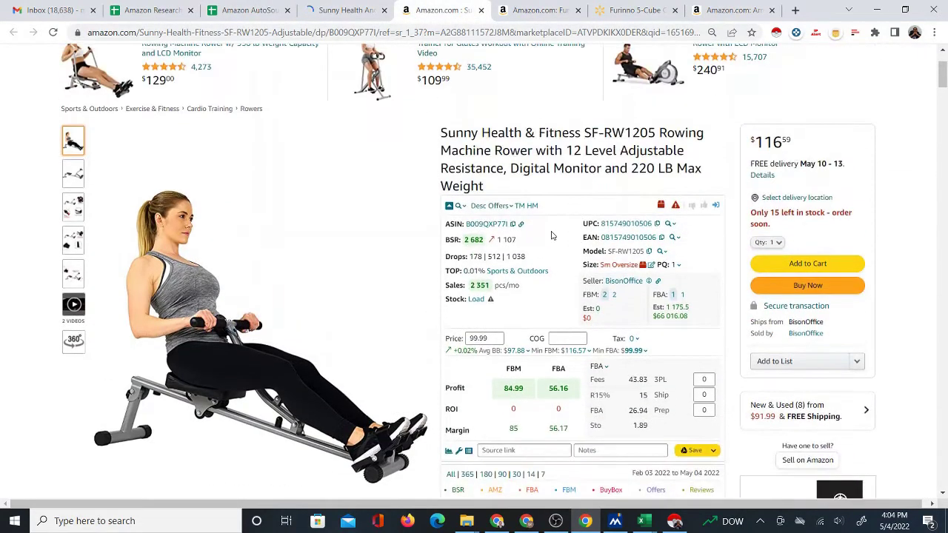
{"action": "left_click", "coordinate": [341, 10]}
{"action": "left_click", "coordinate": [424, 8]}
{"action": "left_click", "coordinate": [343, 11]}
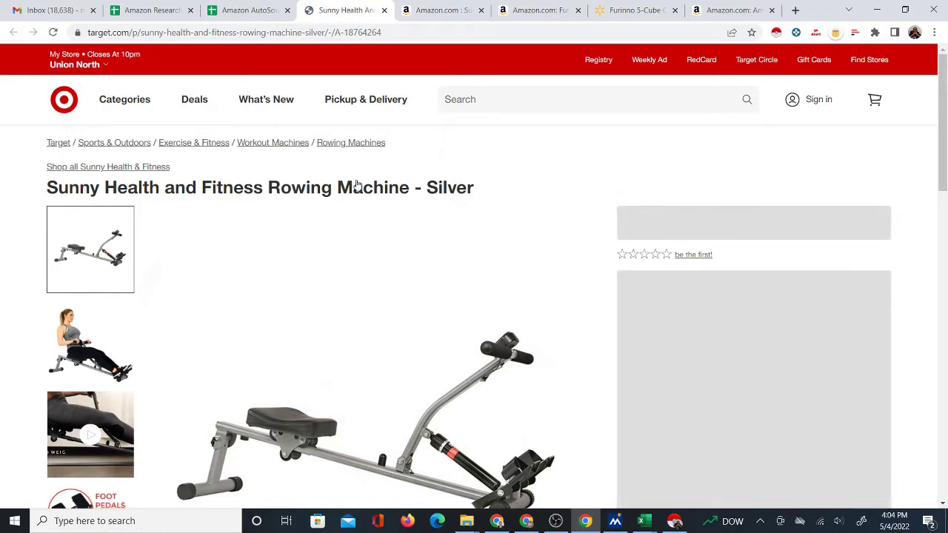
{"action": "left_click", "coordinate": [111, 359]}
{"action": "scroll", "coordinate": [111, 359], "scroll_direction": "down", "scroll_amount": 2}
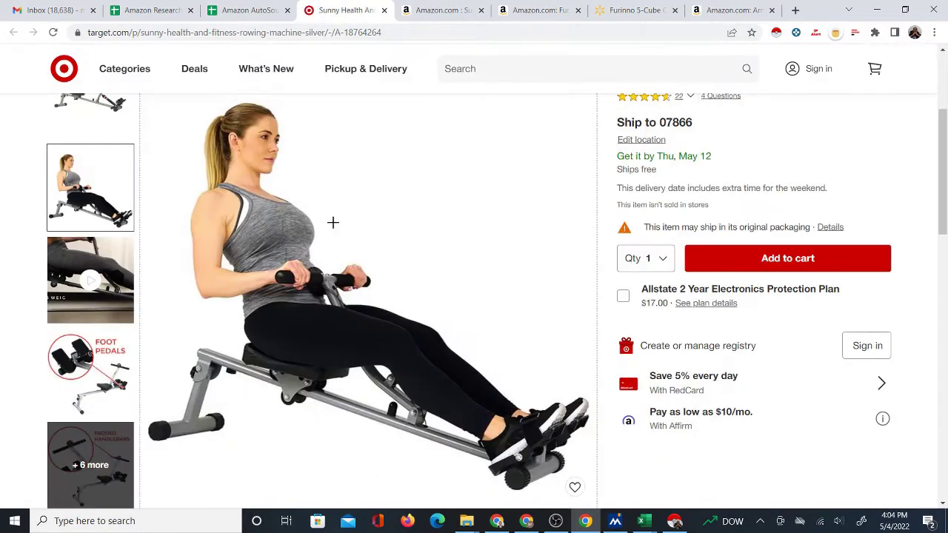
{"action": "scroll", "coordinate": [570, 186], "scroll_direction": "up", "scroll_amount": 3}
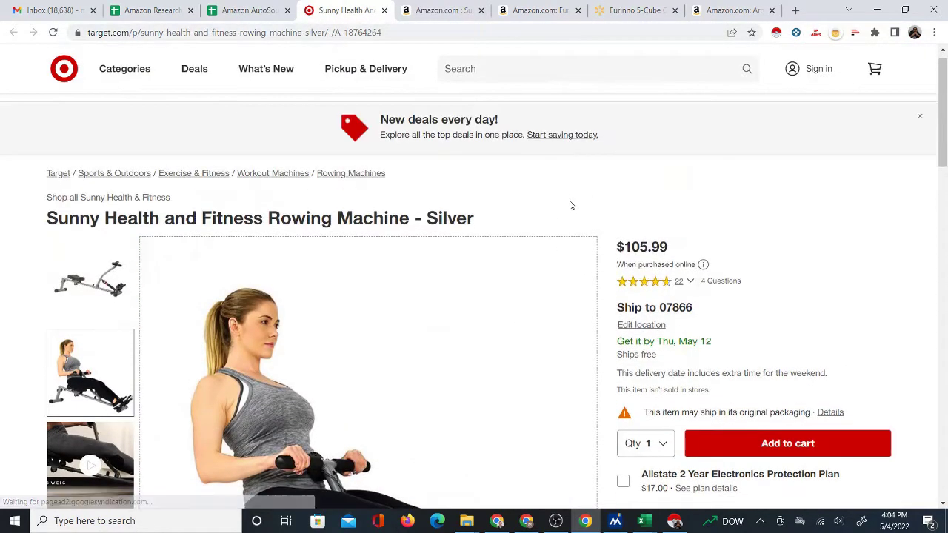
{"action": "scroll", "coordinate": [354, 204], "scroll_direction": "down", "scroll_amount": 2}
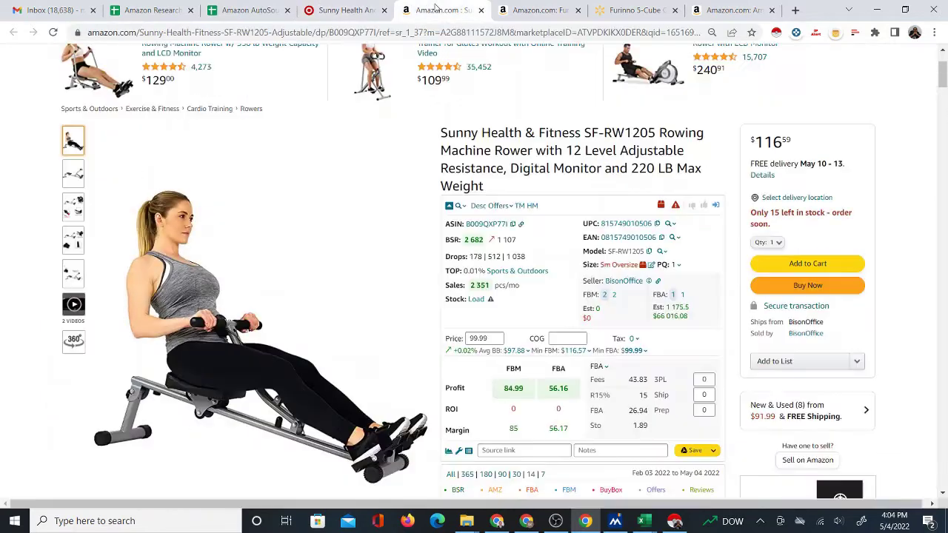
{"action": "left_click", "coordinate": [437, 11]}
{"action": "left_click", "coordinate": [348, 10]}
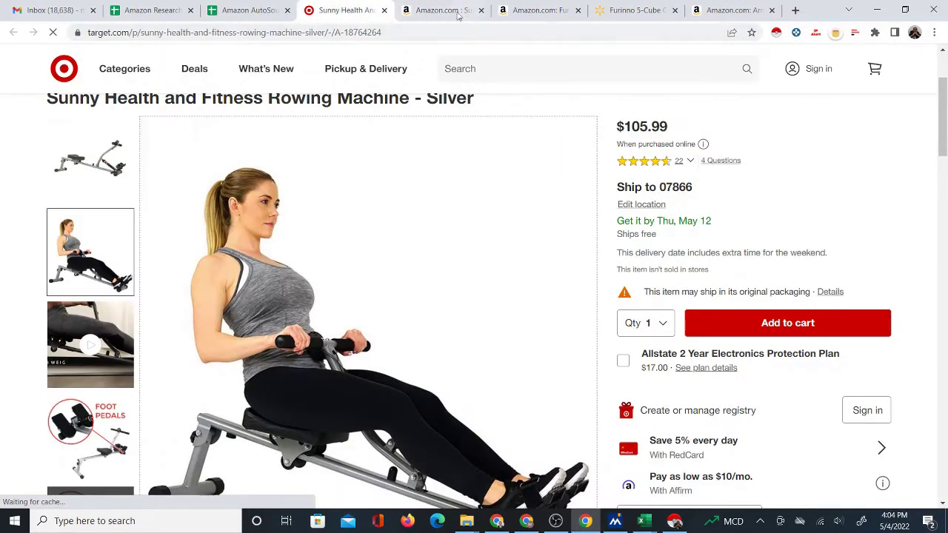
{"action": "left_click", "coordinate": [413, 6]}
{"action": "left_click", "coordinate": [374, 13]}
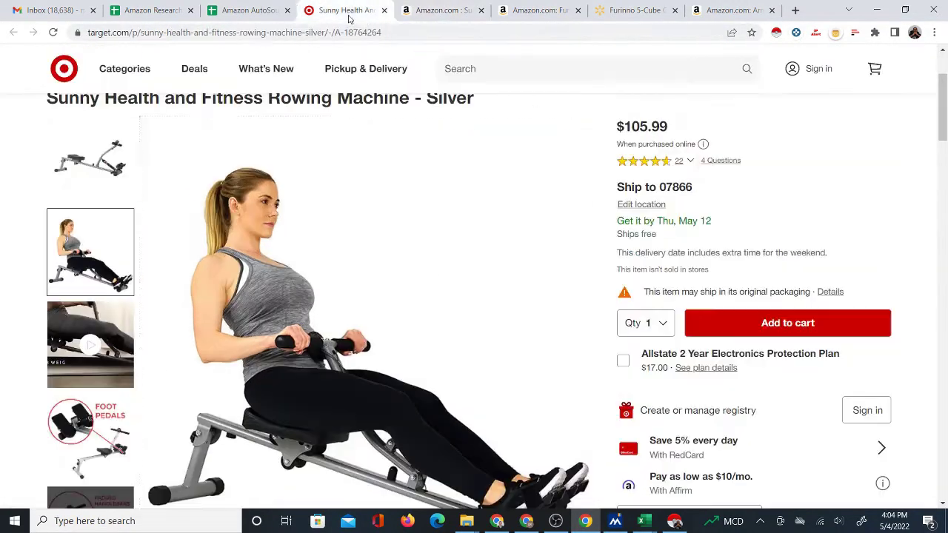
Close the Target and Amazon rowing machine tabs and go back to the AutoSourcer sheet.
{"action": "left_click", "coordinate": [385, 10]}
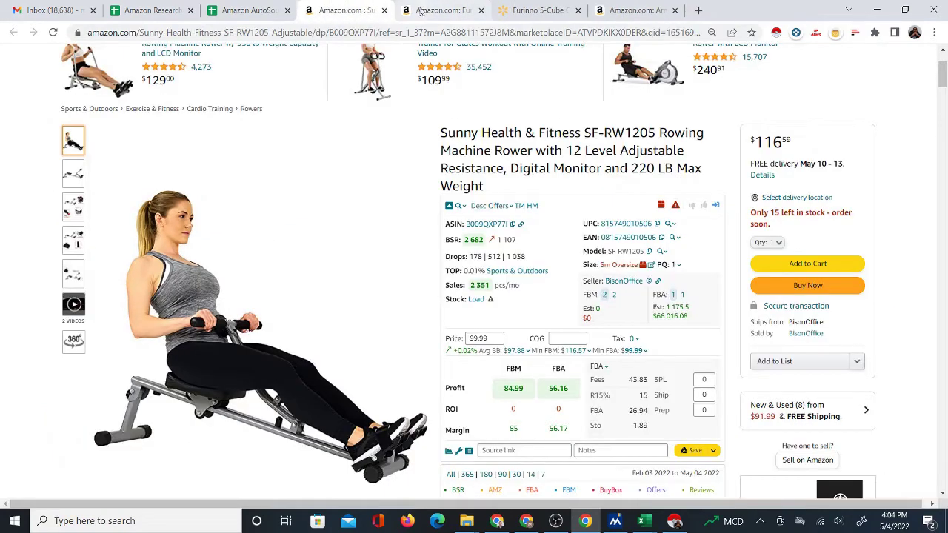
{"action": "left_click", "coordinate": [454, 12]}
{"action": "left_click", "coordinate": [379, 15]}
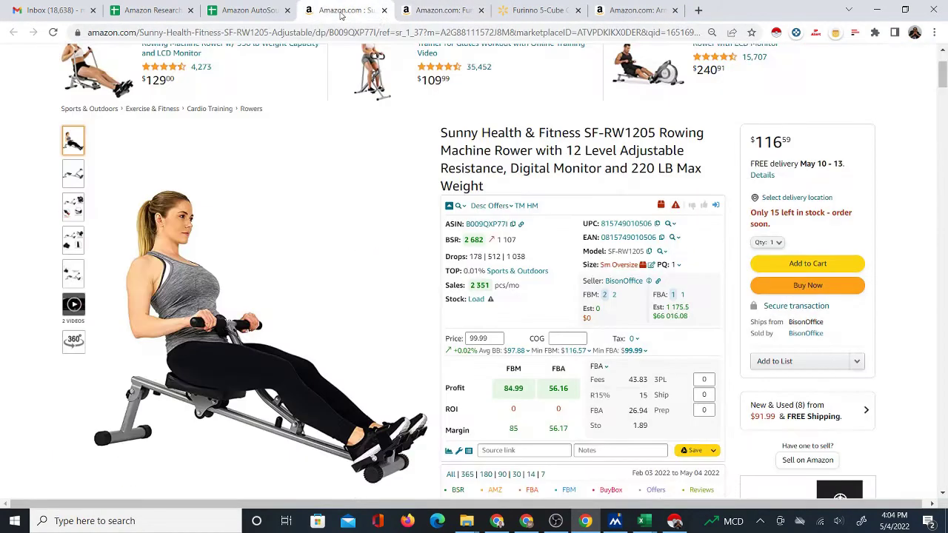
{"action": "left_click", "coordinate": [385, 11]}
{"action": "left_click", "coordinate": [239, 13]}
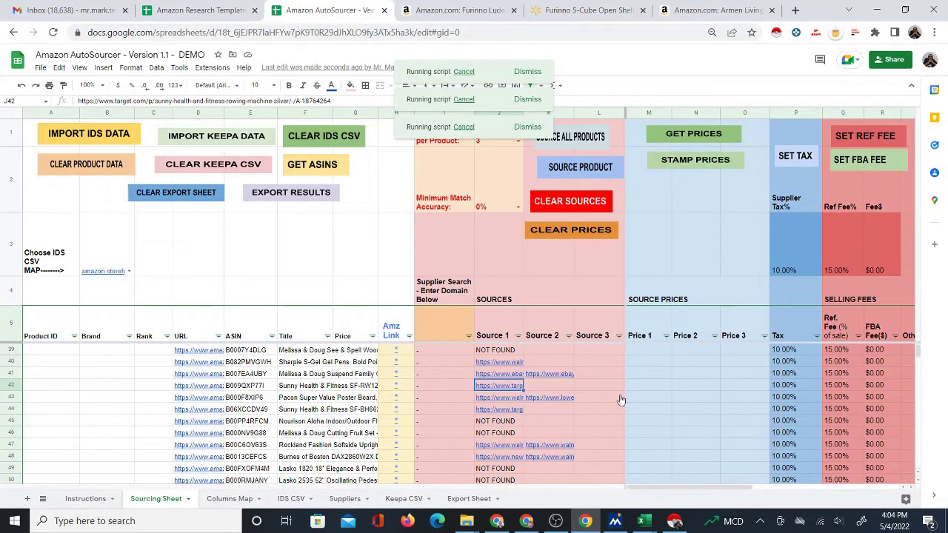
{"action": "scroll", "coordinate": [655, 371], "scroll_direction": "up", "scroll_amount": 6}
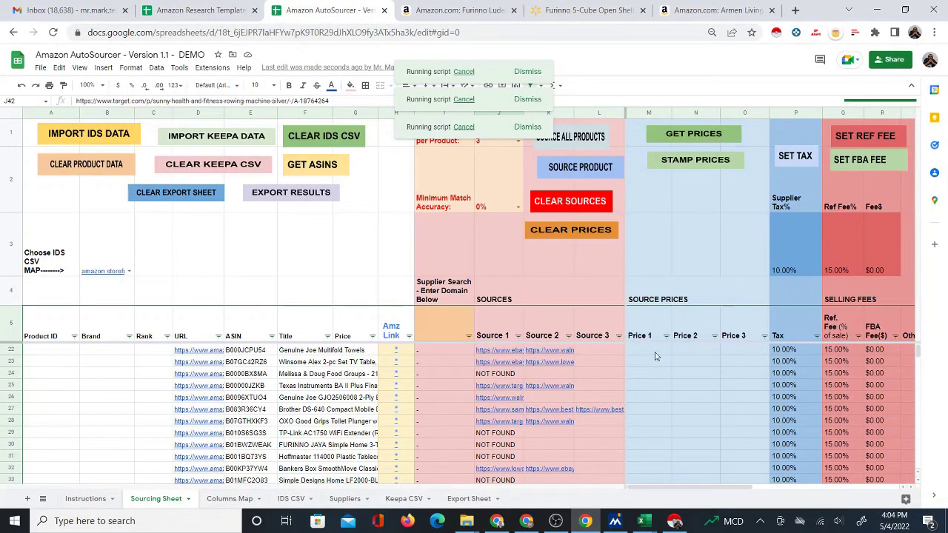
{"action": "scroll", "coordinate": [522, 430], "scroll_direction": "down", "scroll_amount": 6}
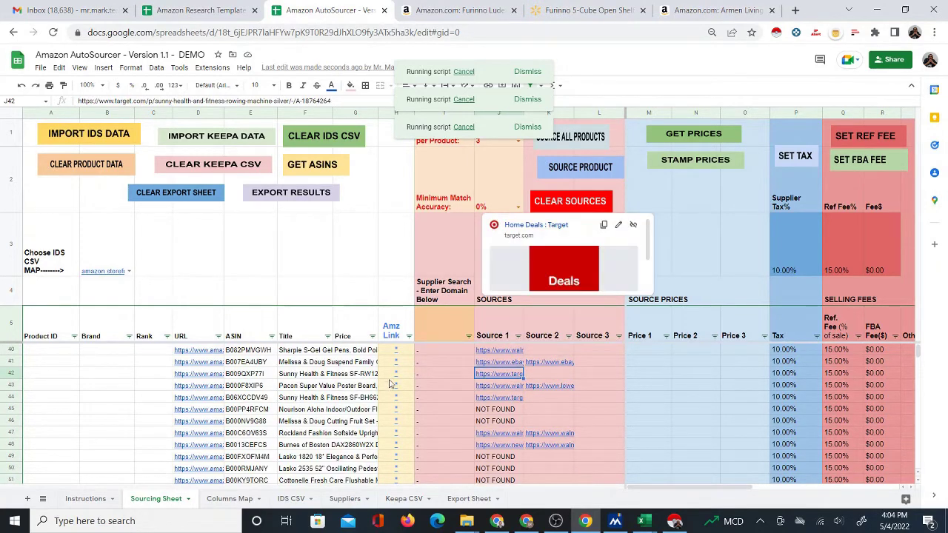
{"action": "left_click", "coordinate": [398, 386]}
{"action": "left_click", "coordinate": [418, 402]}
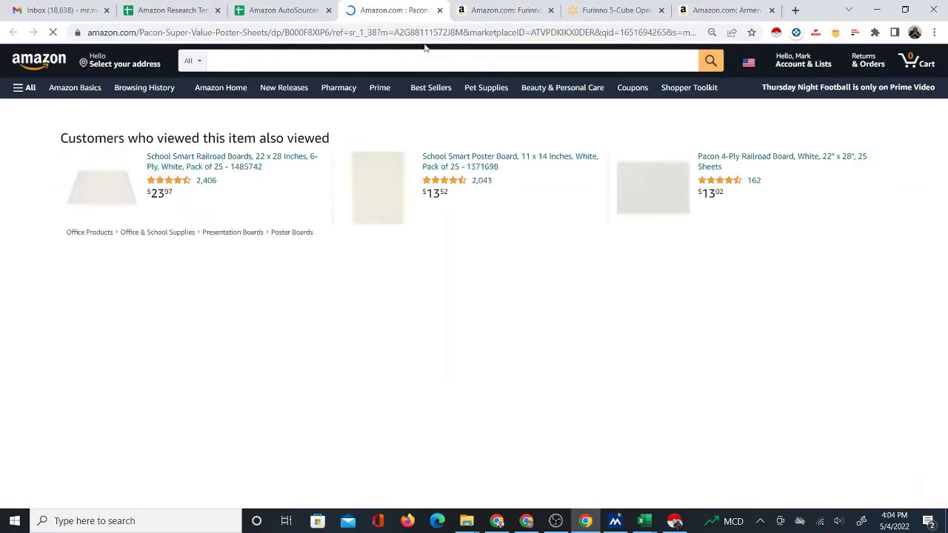
{"action": "left_click", "coordinate": [440, 9]}
{"action": "scroll", "coordinate": [585, 402], "scroll_direction": "up", "scroll_amount": 10}
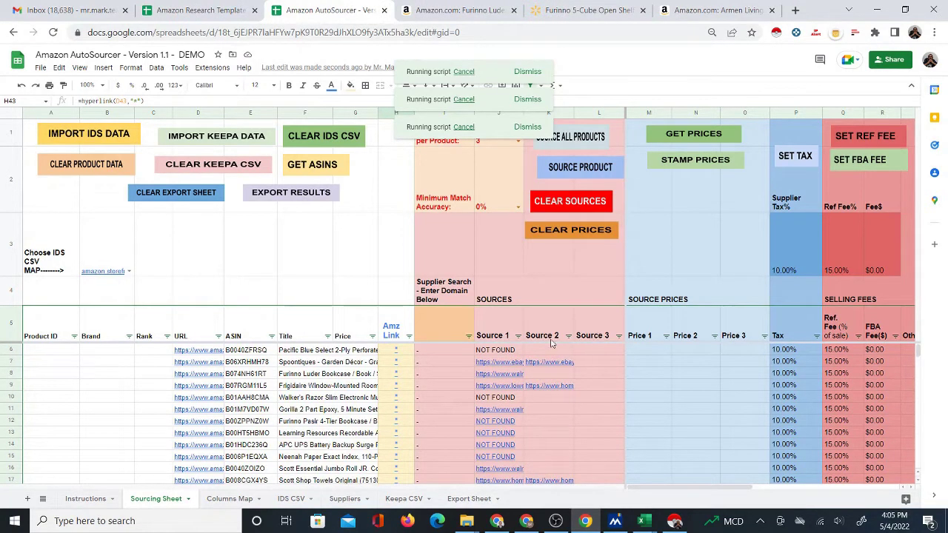
{"action": "left_click", "coordinate": [642, 353]}
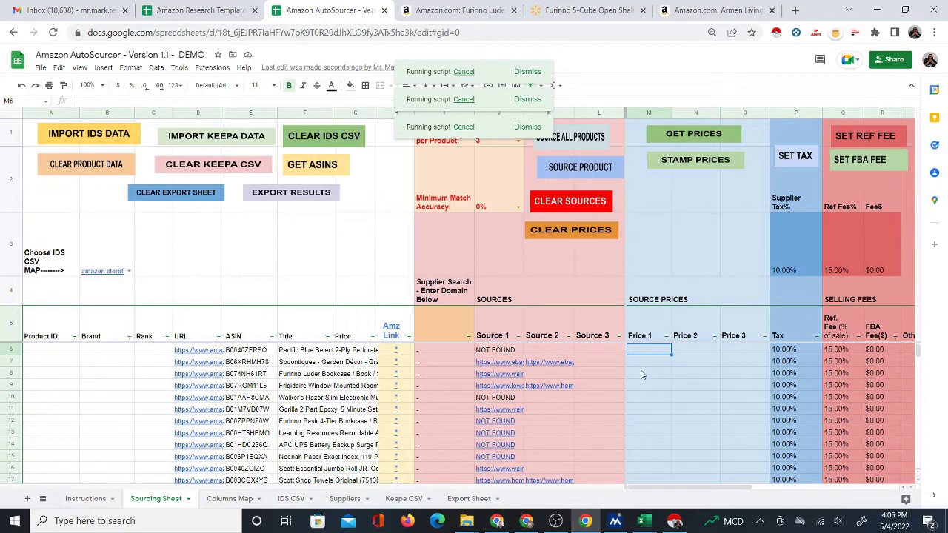
Select Price 1 cells M7 and M9, then run GET PRICES to fill source prices like 50.83 and 188.95.
{"action": "left_click", "coordinate": [644, 365]}
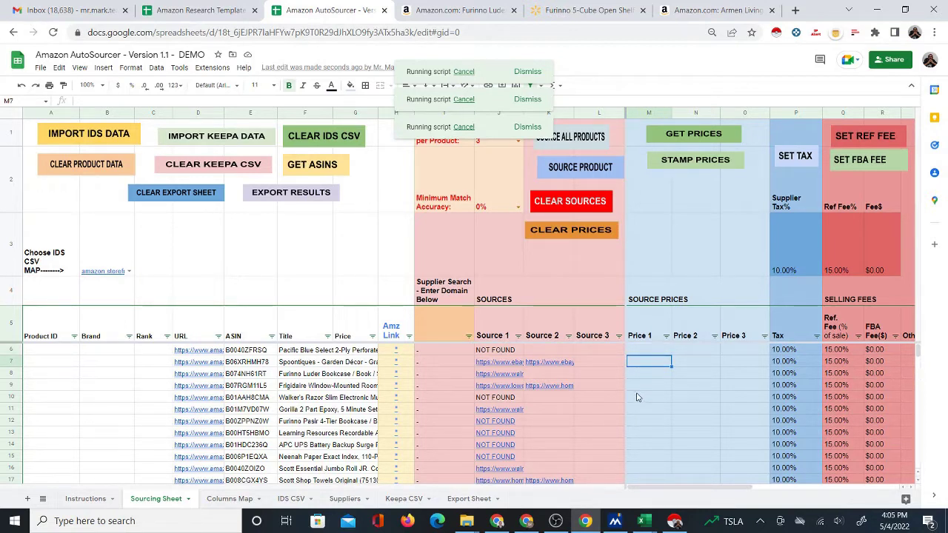
{"action": "left_click", "coordinate": [641, 387]}
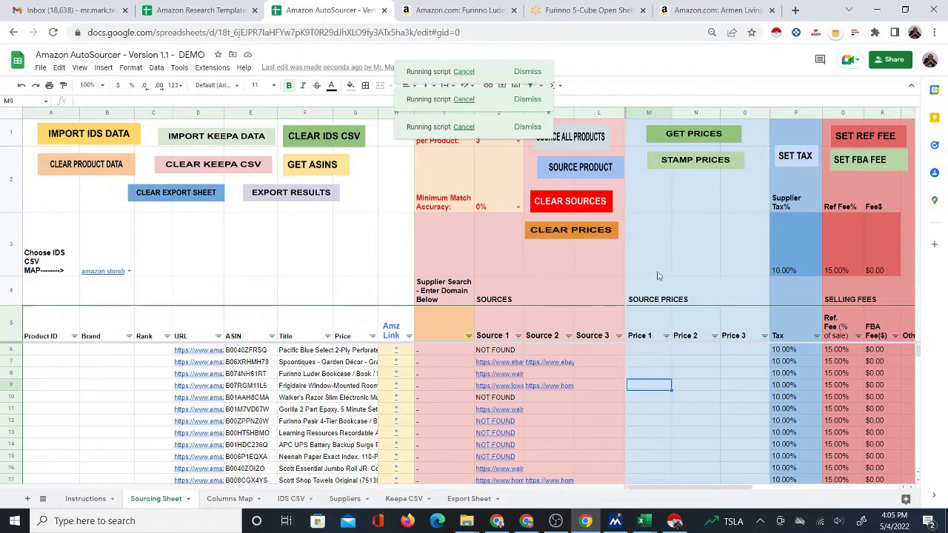
{"action": "left_click", "coordinate": [676, 136]}
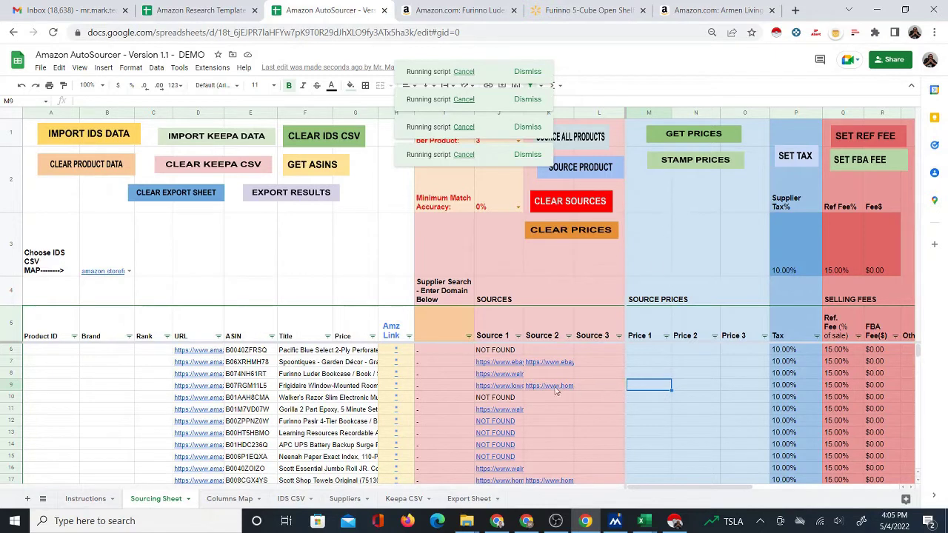
{"action": "mouse_move", "coordinate": [509, 376]}
{"action": "scroll", "coordinate": [675, 400], "scroll_direction": "down", "scroll_amount": 1}
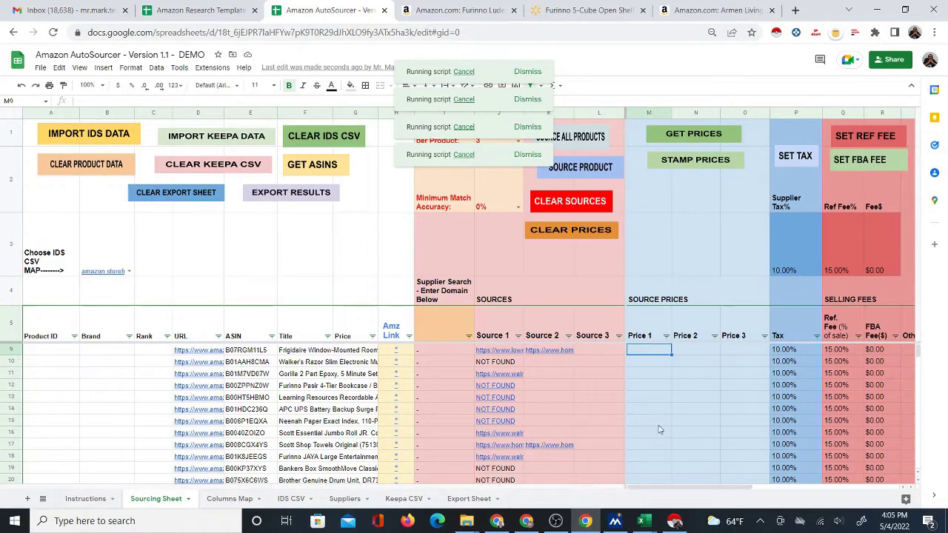
{"action": "scroll", "coordinate": [658, 430], "scroll_direction": "down", "scroll_amount": 1}
{"action": "scroll", "coordinate": [664, 429], "scroll_direction": "up", "scroll_amount": 2}
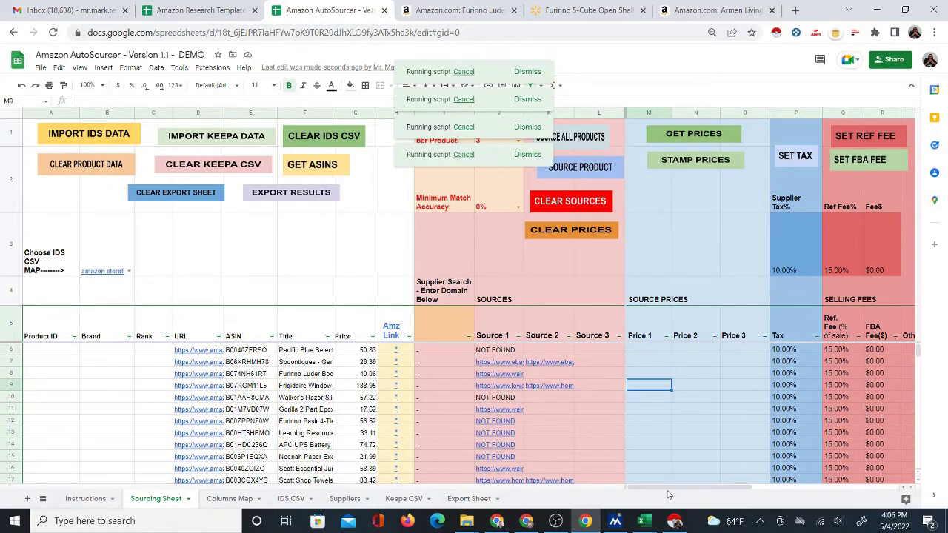
Check Total Fees and Profits, dismiss the 'Exceeded maximum execution time' error, and reselect M9.
{"action": "left_click_drag", "start_coordinate": [646, 487], "coordinate": [793, 486]}
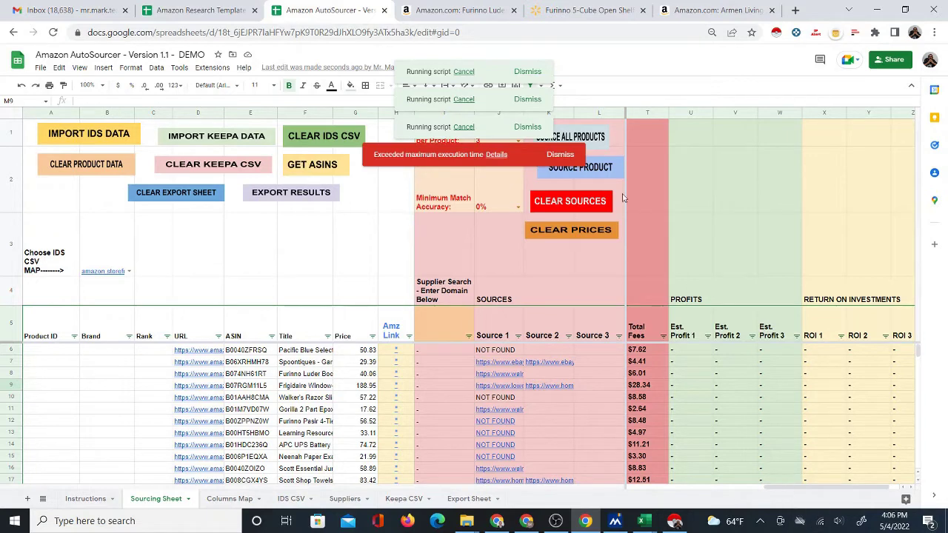
{"action": "left_click", "coordinate": [560, 155]}
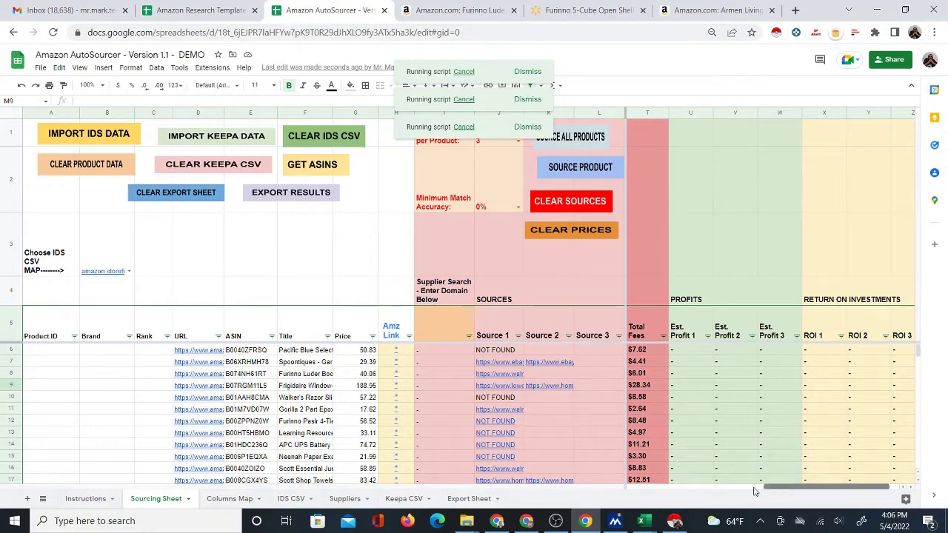
{"action": "left_click_drag", "start_coordinate": [770, 489], "coordinate": [622, 497]}
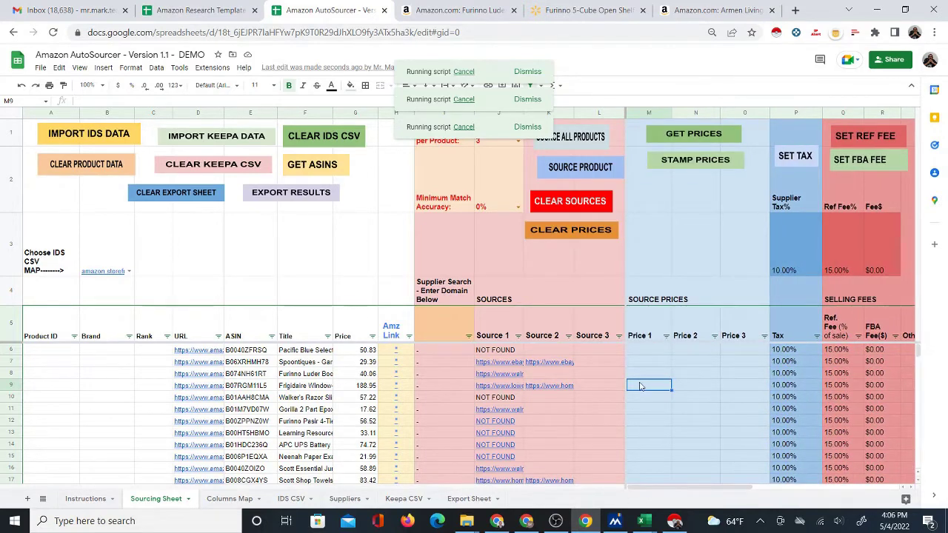
{"action": "left_click", "coordinate": [650, 407]}
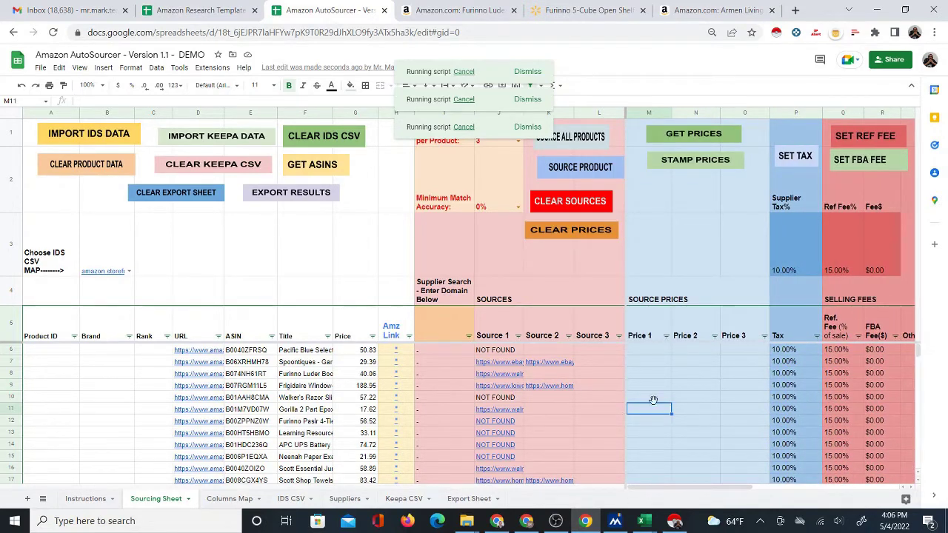
{"action": "left_click", "coordinate": [647, 386]}
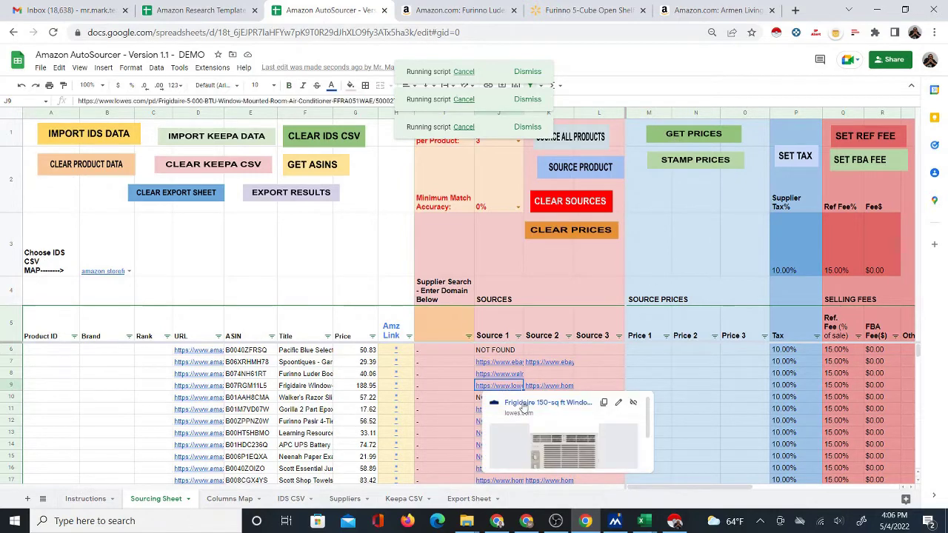
{"action": "left_click", "coordinate": [523, 406]}
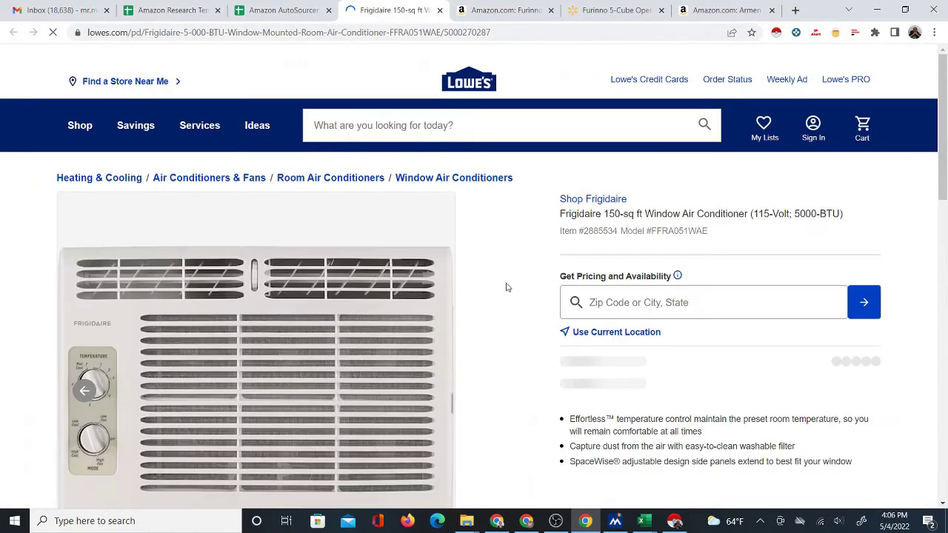
{"action": "left_click", "coordinate": [296, 10]}
{"action": "left_click", "coordinate": [396, 386]}
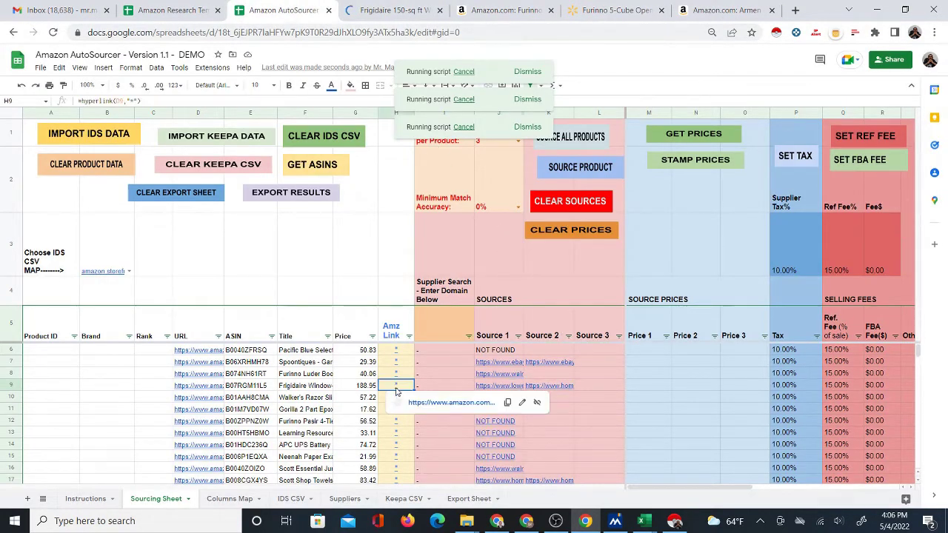
{"action": "left_click", "coordinate": [424, 402]}
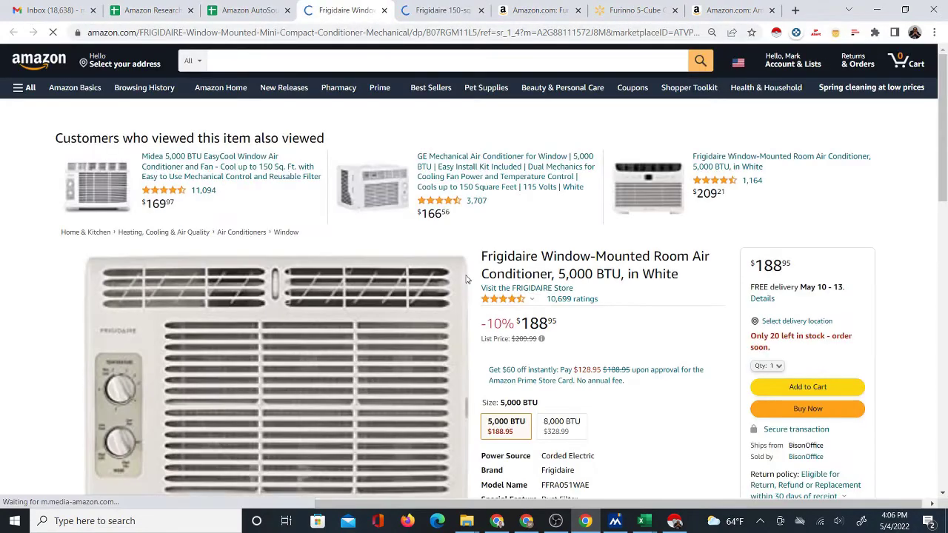
{"action": "left_click", "coordinate": [427, 10]}
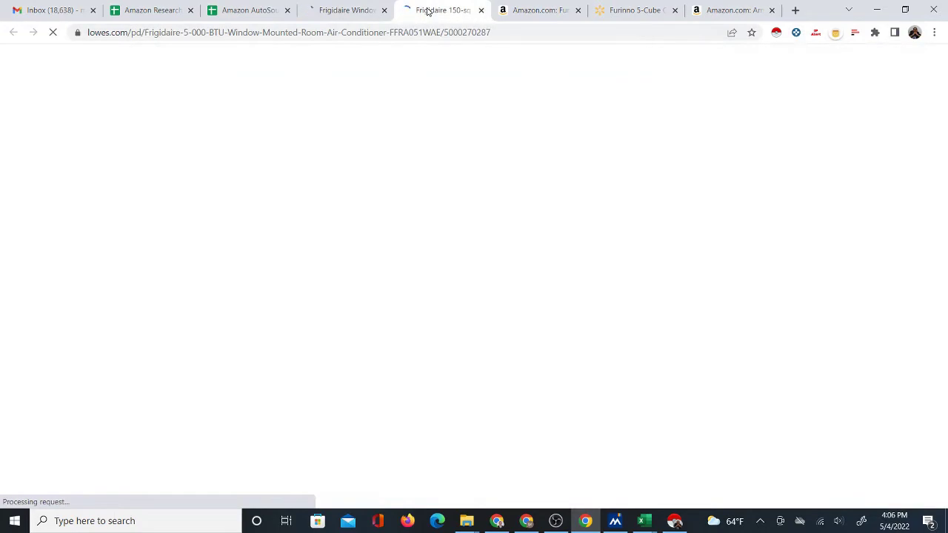
{"action": "scroll", "coordinate": [517, 254], "scroll_direction": "down", "scroll_amount": 5}
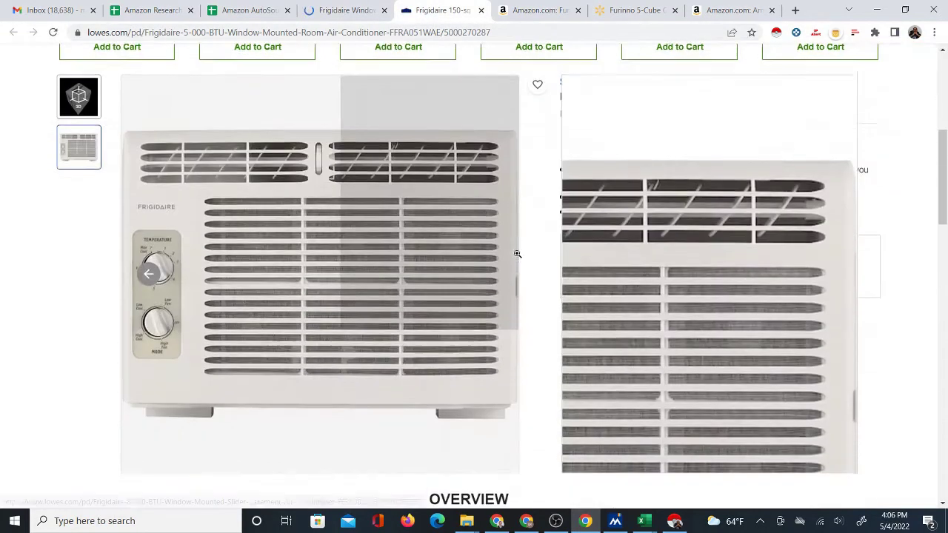
{"action": "left_click", "coordinate": [356, 12]}
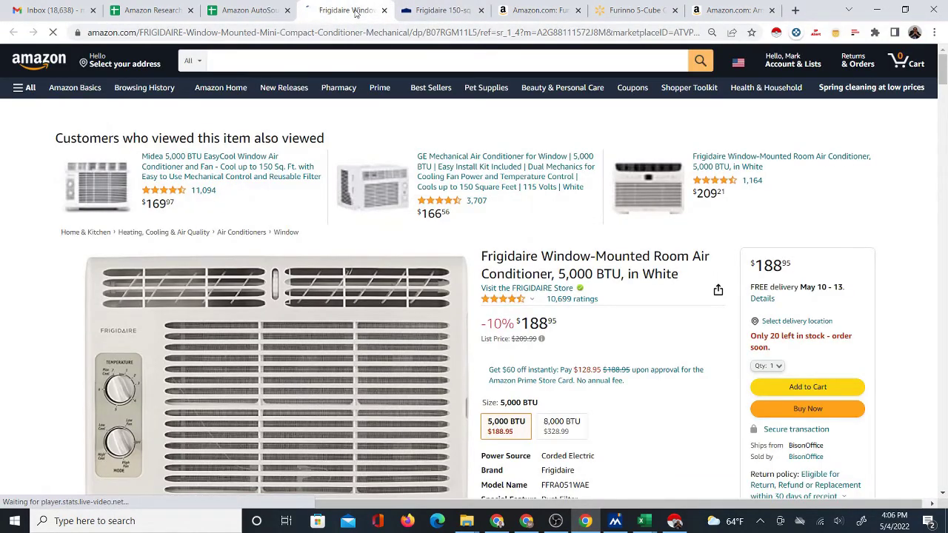
{"action": "left_click", "coordinate": [437, 11]}
{"action": "scroll", "coordinate": [663, 271], "scroll_direction": "up", "scroll_amount": 2}
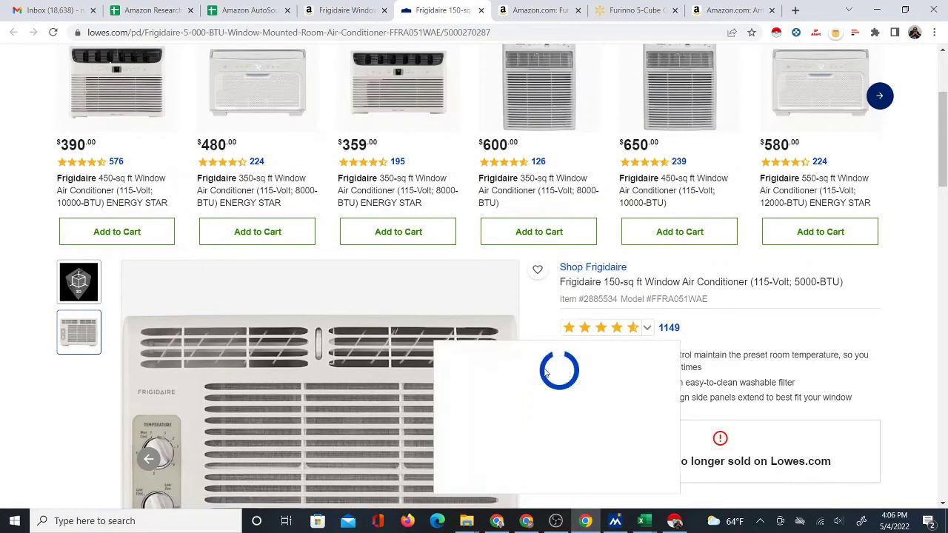
{"action": "scroll", "coordinate": [549, 384], "scroll_direction": "down", "scroll_amount": 4}
{"action": "scroll", "coordinate": [549, 385], "scroll_direction": "down", "scroll_amount": 3}
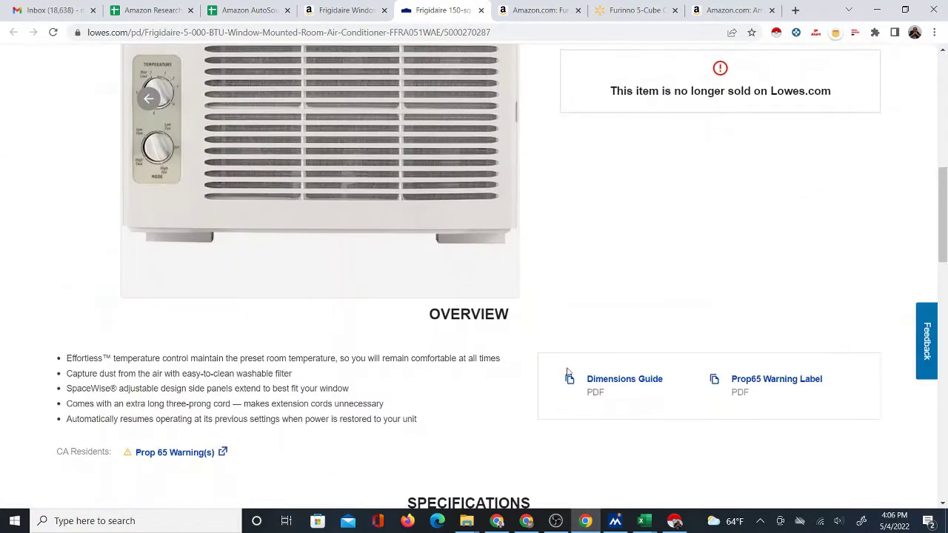
{"action": "scroll", "coordinate": [601, 359], "scroll_direction": "down", "scroll_amount": 3}
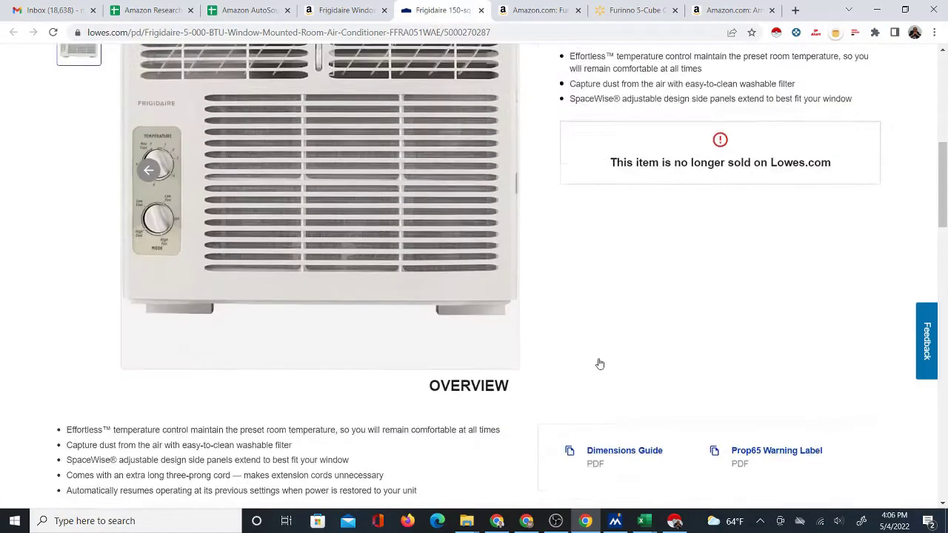
{"action": "scroll", "coordinate": [600, 364], "scroll_direction": "up", "scroll_amount": 3}
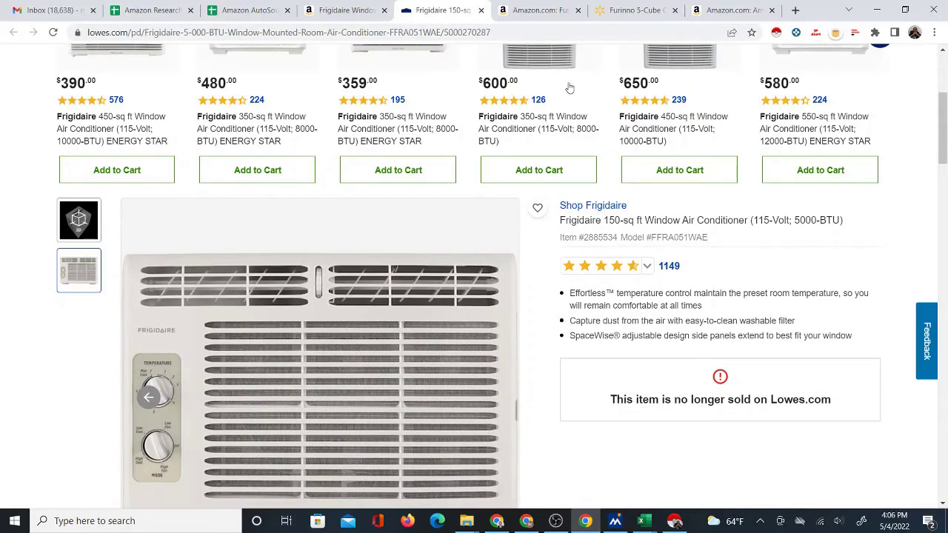
{"action": "left_click", "coordinate": [481, 10]}
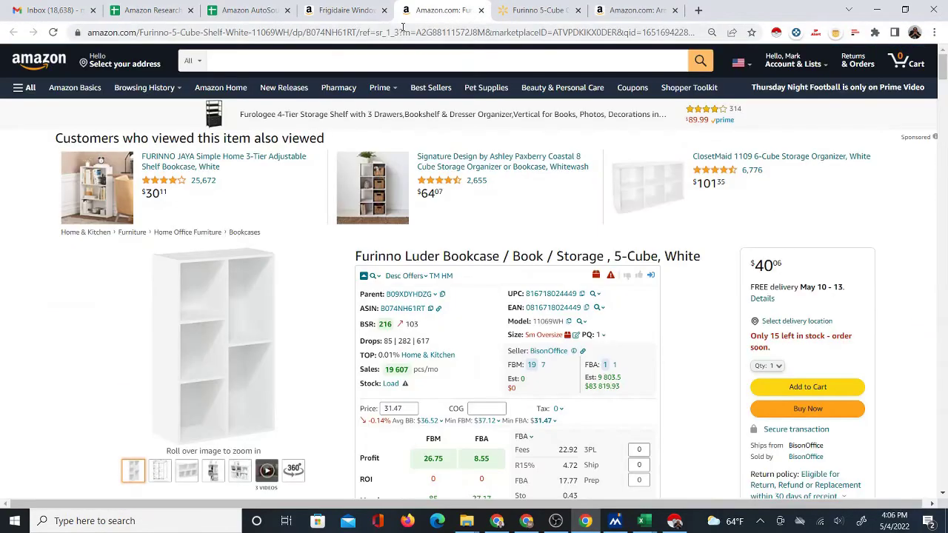
{"action": "left_click", "coordinate": [343, 10]}
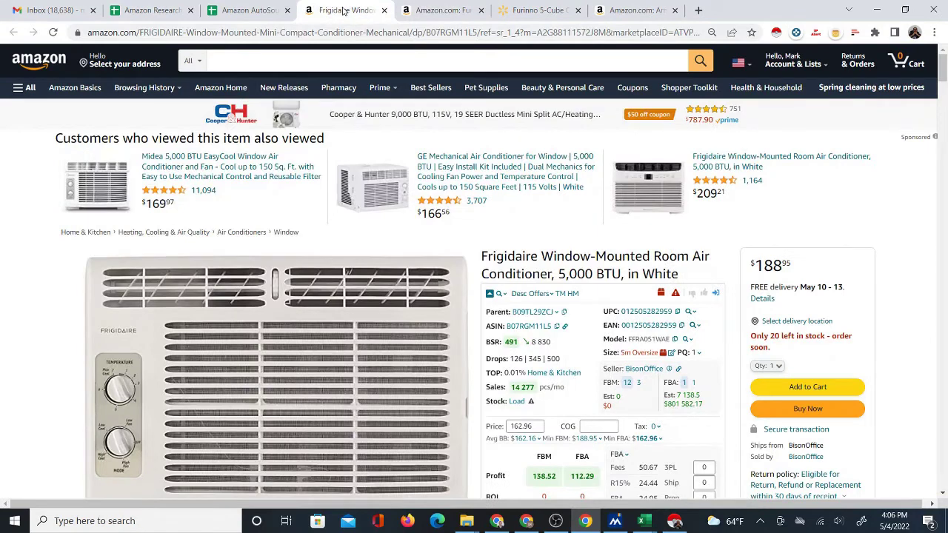
{"action": "left_click", "coordinate": [386, 11]}
{"action": "left_click", "coordinate": [263, 10]}
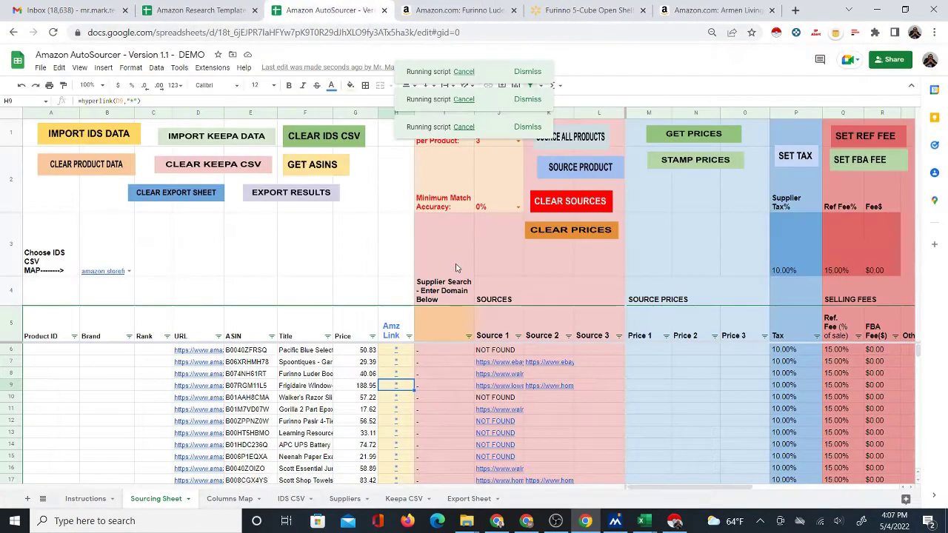
Open the Frigidaire 5,000 BTU Home Depot source page from K9 and review its $162.96 price.
{"action": "left_click", "coordinate": [548, 386]}
{"action": "left_click", "coordinate": [590, 403]}
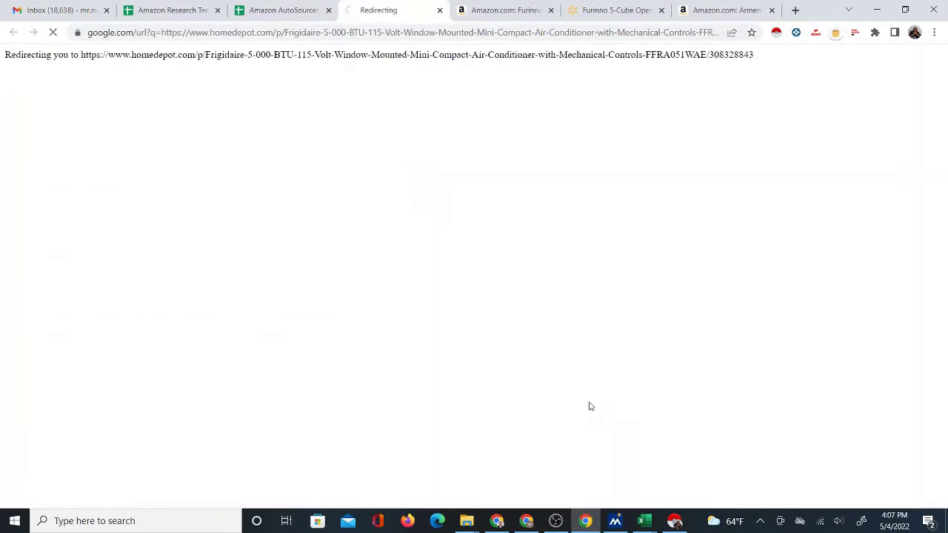
{"action": "left_click", "coordinate": [501, 11]}
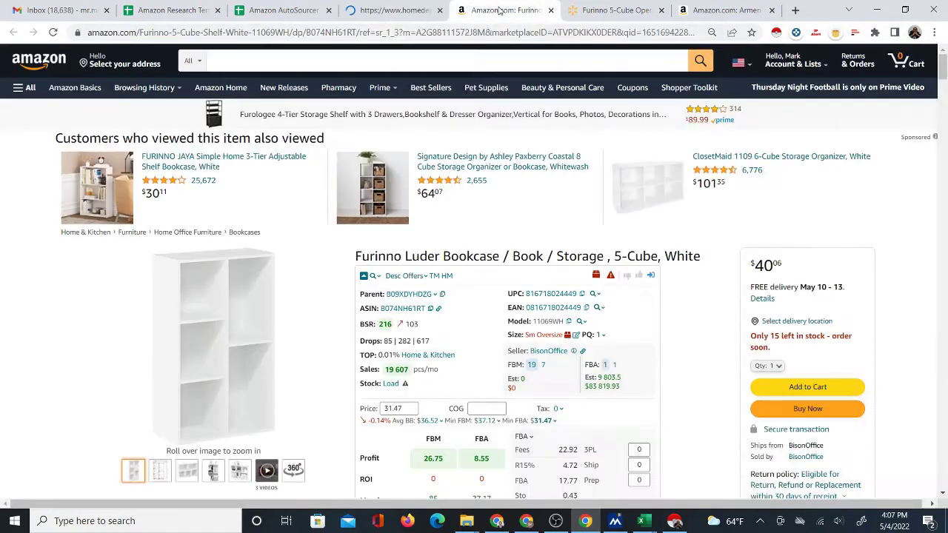
{"action": "left_click", "coordinate": [391, 11]}
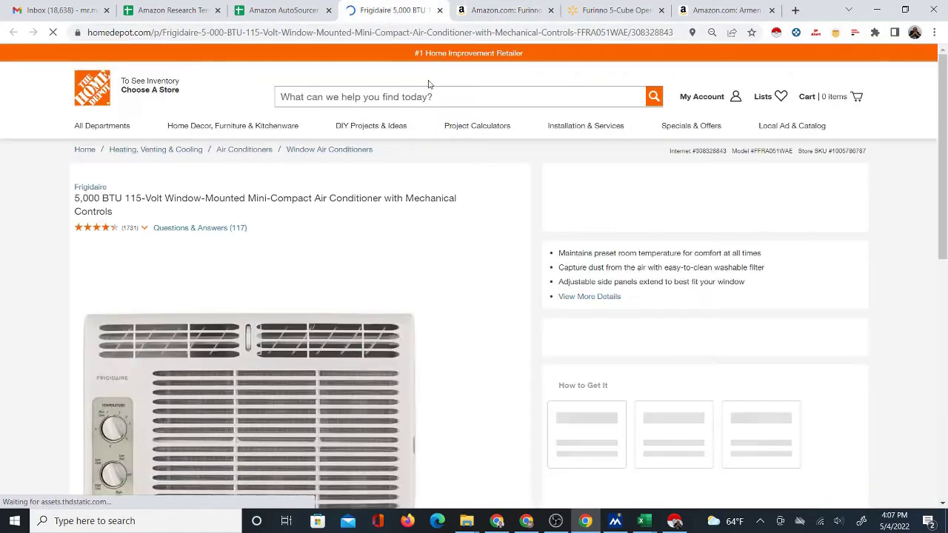
{"action": "scroll", "coordinate": [538, 294], "scroll_direction": "down", "scroll_amount": 2}
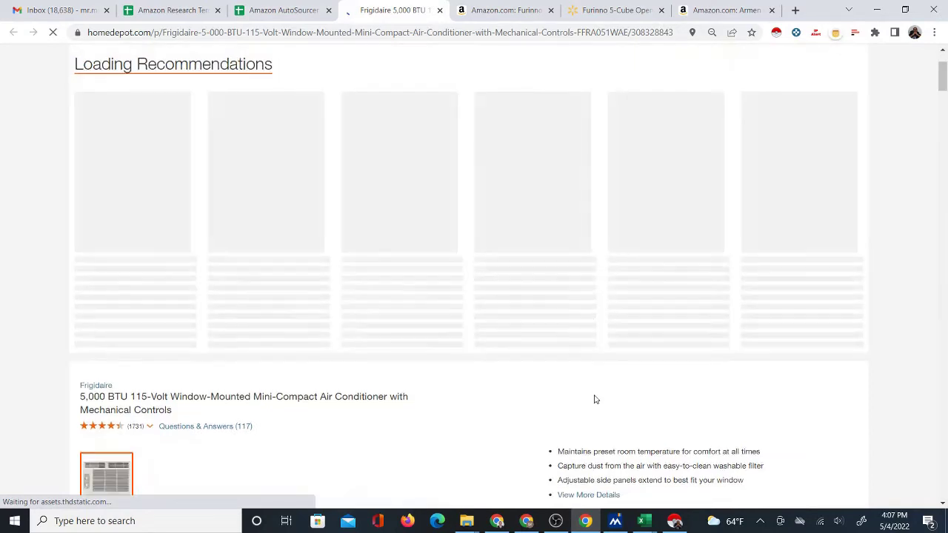
{"action": "scroll", "coordinate": [596, 400], "scroll_direction": "down", "scroll_amount": 3}
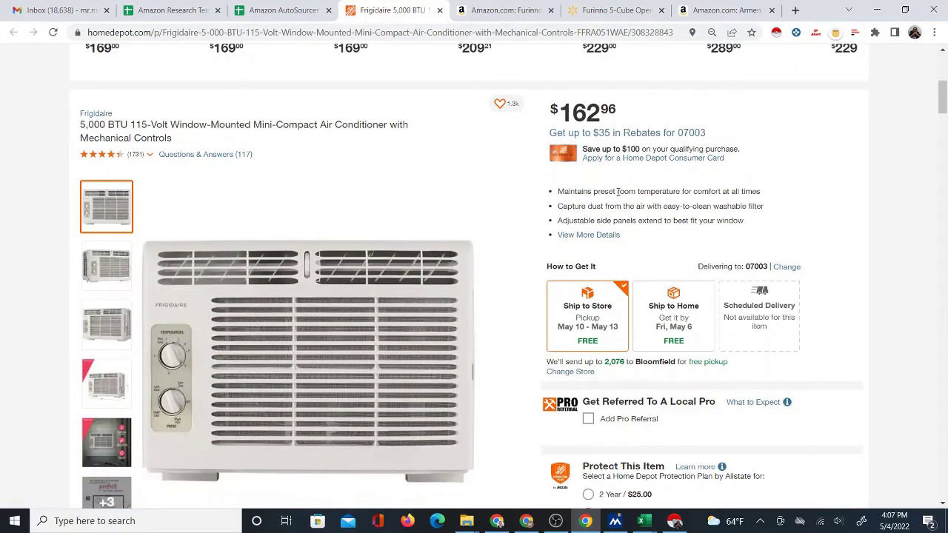
Dismiss the execution-time error and open the Frigidaire Amazon listing ($188.95) from H9.
{"action": "left_click", "coordinate": [310, 9]}
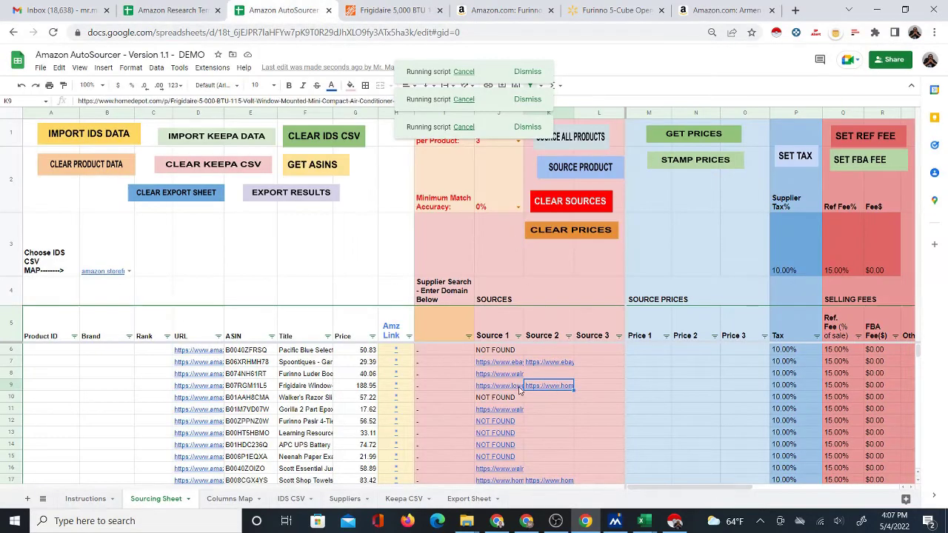
{"action": "left_click", "coordinate": [400, 387]}
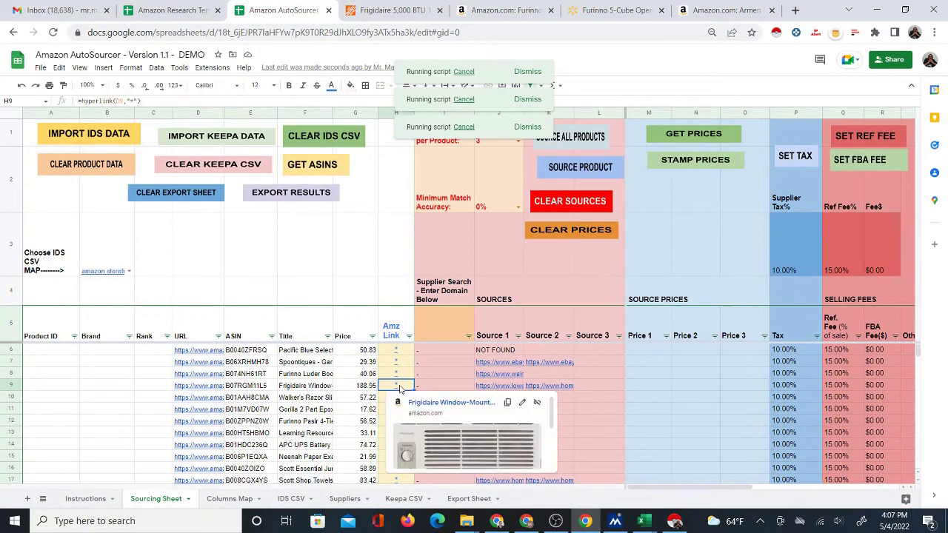
{"action": "key", "text": "Left"}
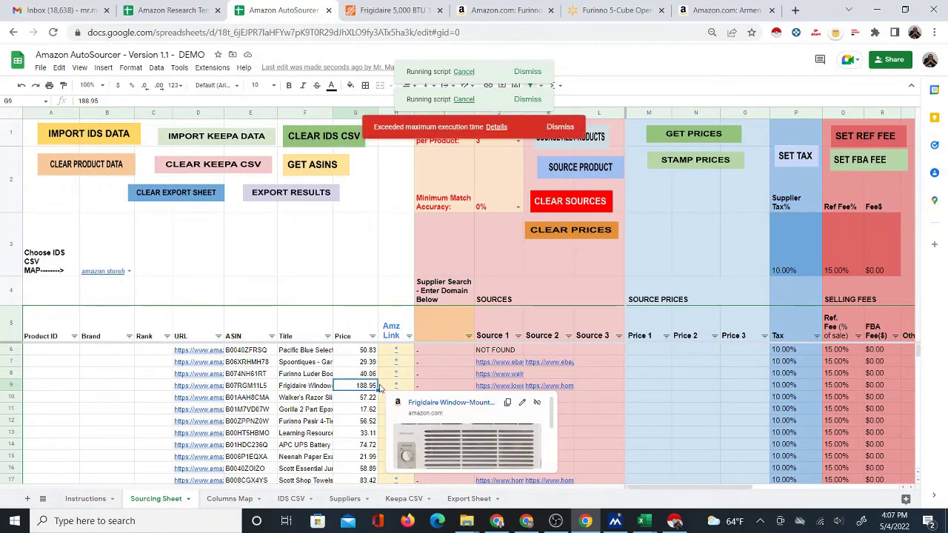
{"action": "left_click", "coordinate": [560, 128]}
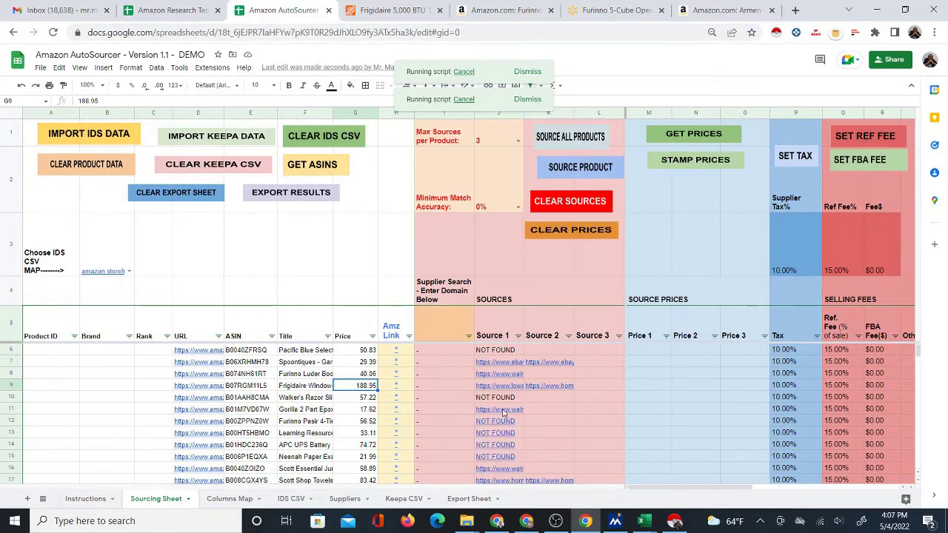
{"action": "left_click", "coordinate": [395, 386]}
{"action": "left_click", "coordinate": [435, 414]}
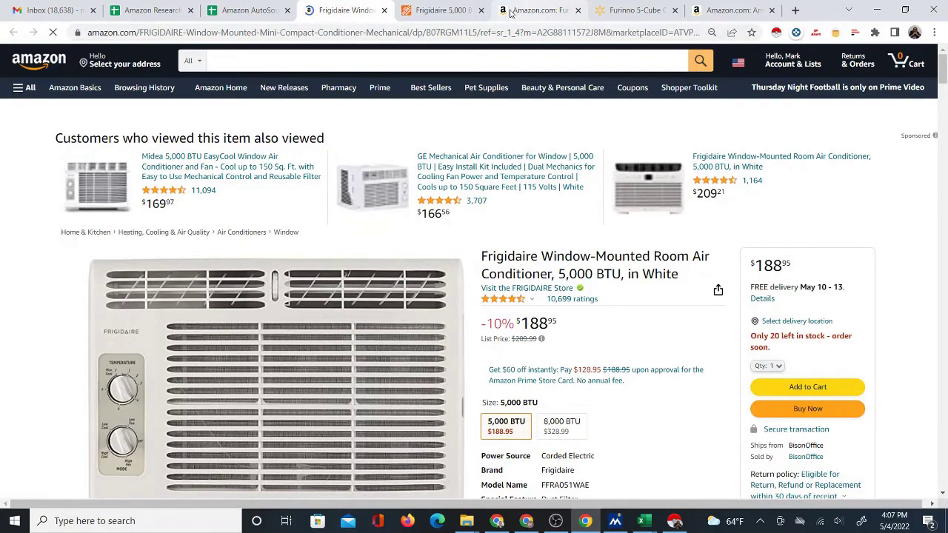
Compare the Home Depot and Amazon Frigidaire prices side by side.
{"action": "left_click", "coordinate": [440, 12]}
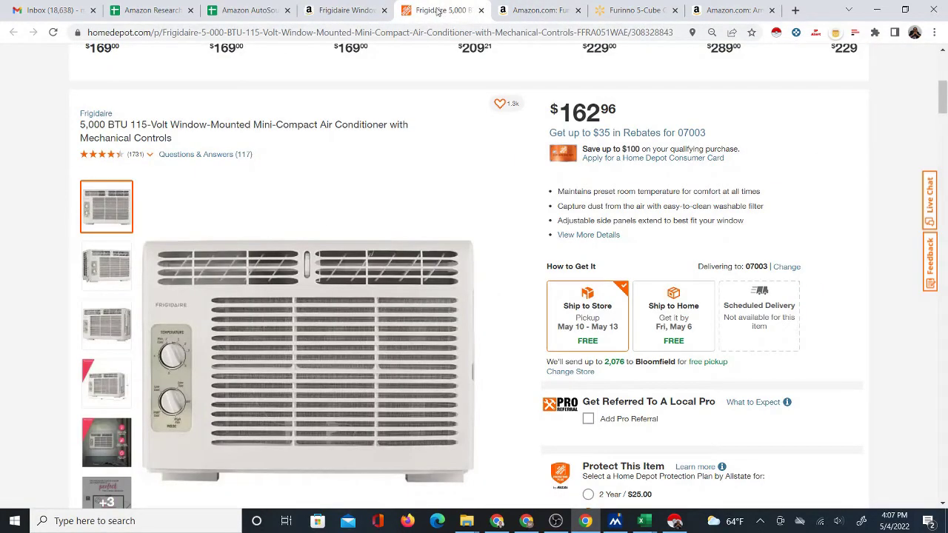
{"action": "left_click", "coordinate": [360, 11]}
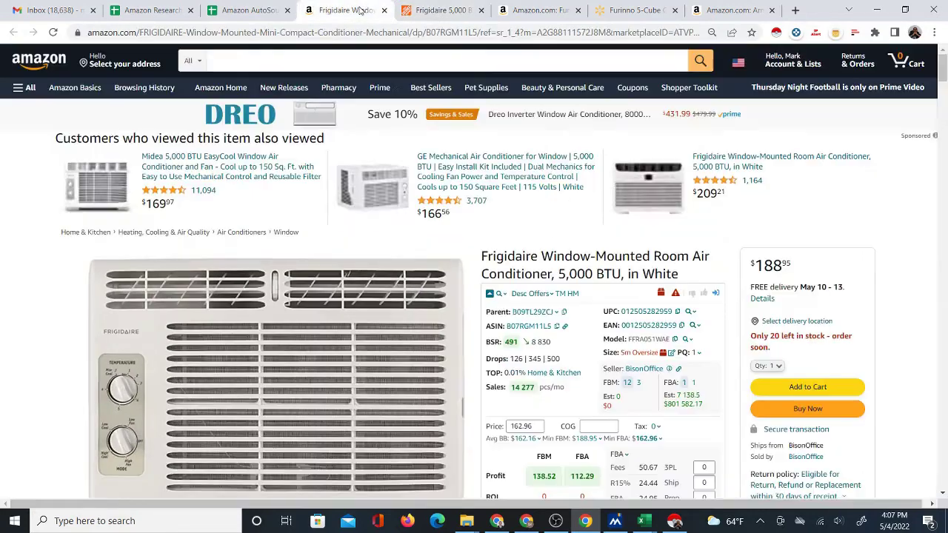
{"action": "left_click", "coordinate": [441, 13]}
{"action": "left_click", "coordinate": [361, 12]}
{"action": "scroll", "coordinate": [610, 400], "scroll_direction": "down", "scroll_amount": 1}
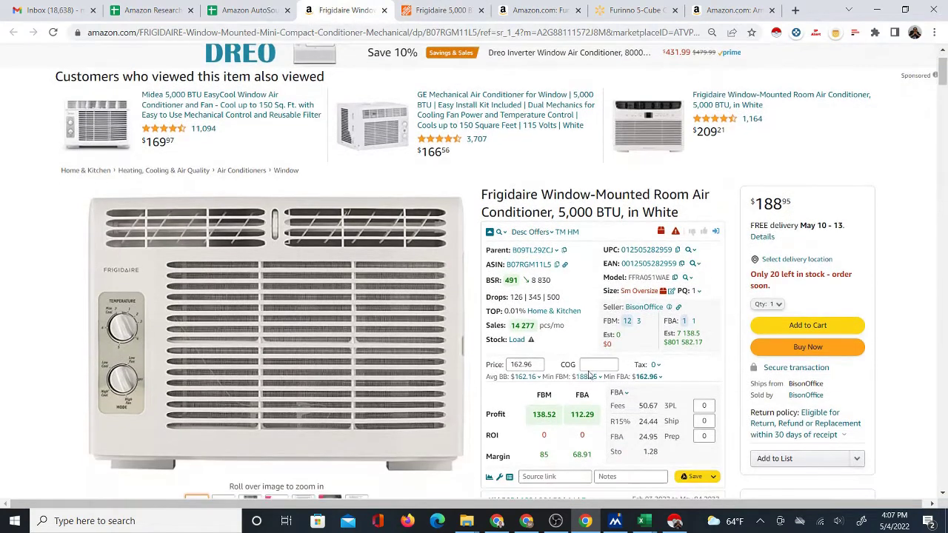
Enter 162.96 as Keepa cost of goods and 188.95 as price, showing a loss.
{"action": "left_click", "coordinate": [612, 361]}
{"action": "type", "text": "162.96"}
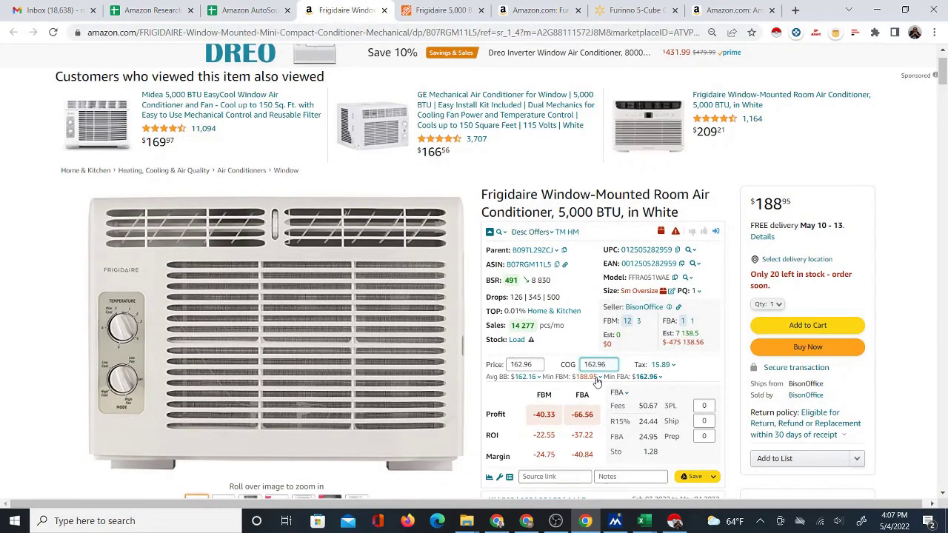
{"action": "left_click", "coordinate": [539, 364]}
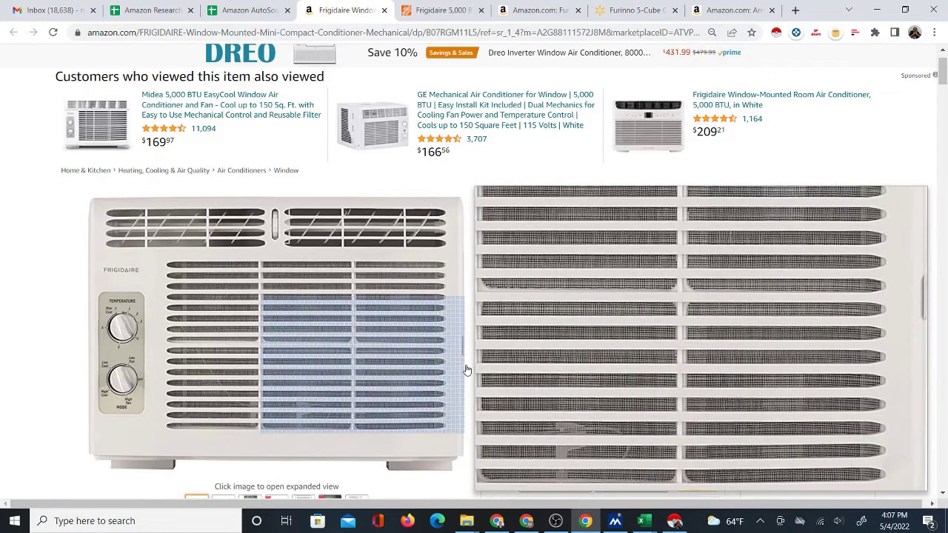
{"action": "type", "text": "188.95"}
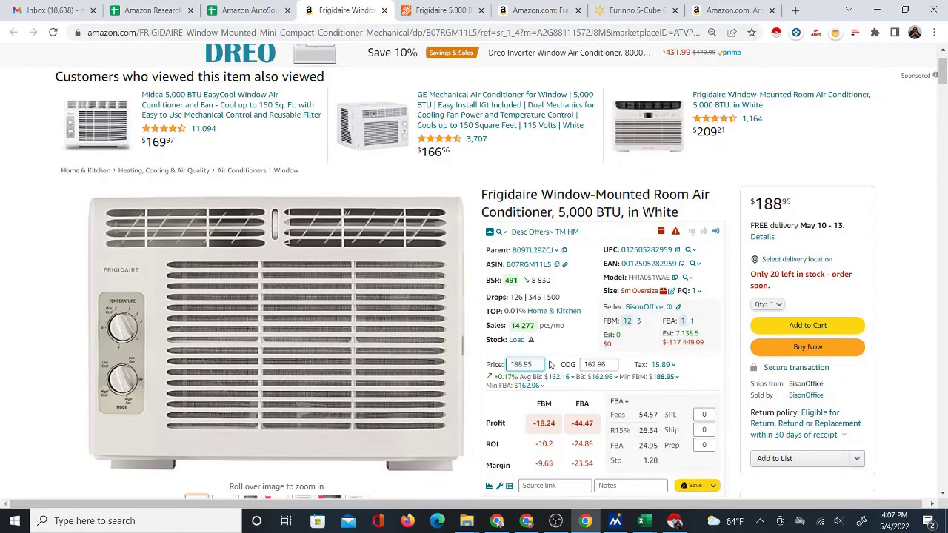
{"action": "scroll", "coordinate": [627, 378], "scroll_direction": "down", "scroll_amount": 2}
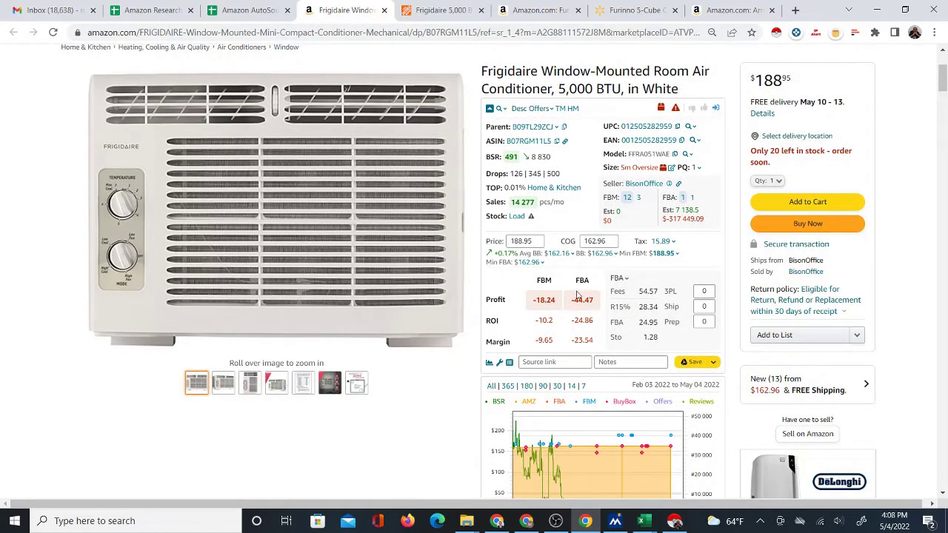
{"action": "key", "text": "ctrl+shift+Tab"}
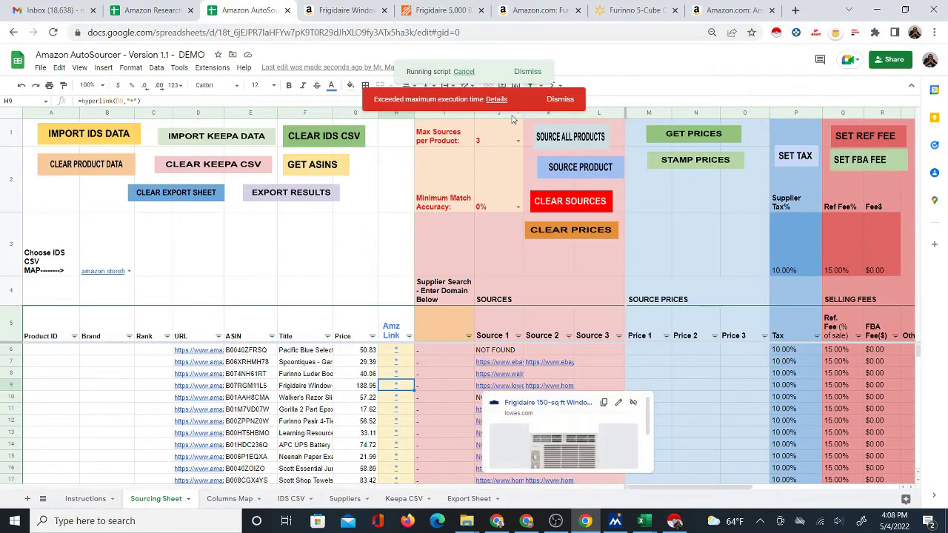
{"action": "left_click", "coordinate": [560, 99]}
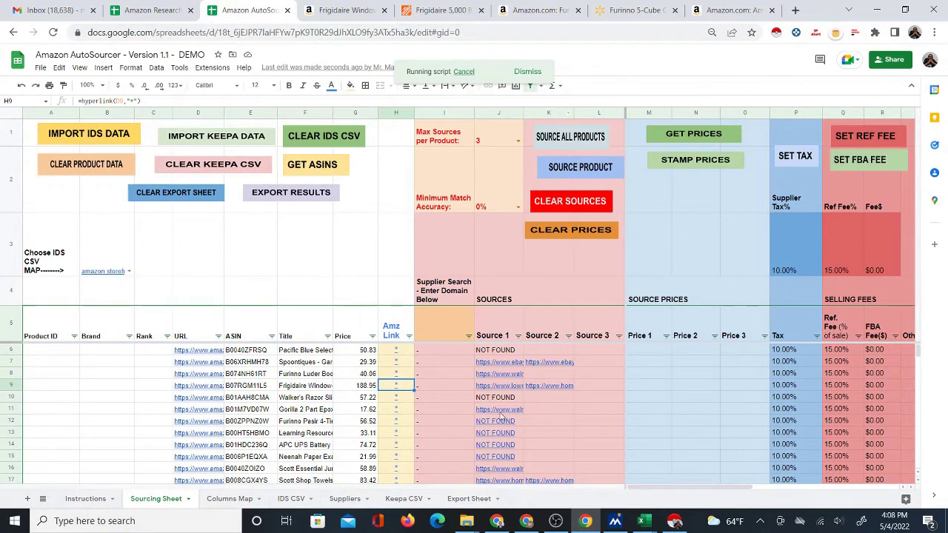
Open the Gorilla epoxy row's Amazon listing and its Walmart source page.
{"action": "left_click", "coordinate": [399, 413]}
{"action": "left_click", "coordinate": [430, 425]}
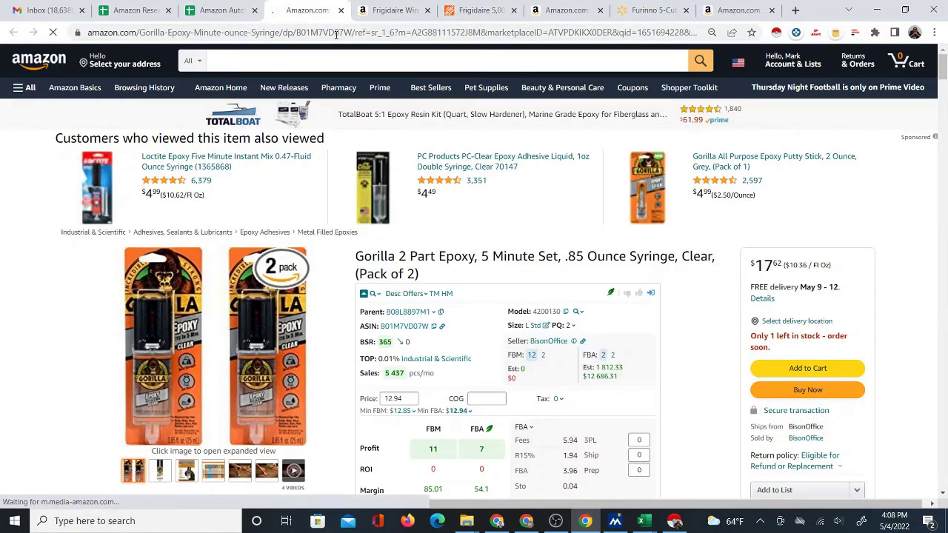
{"action": "left_click", "coordinate": [222, 10]}
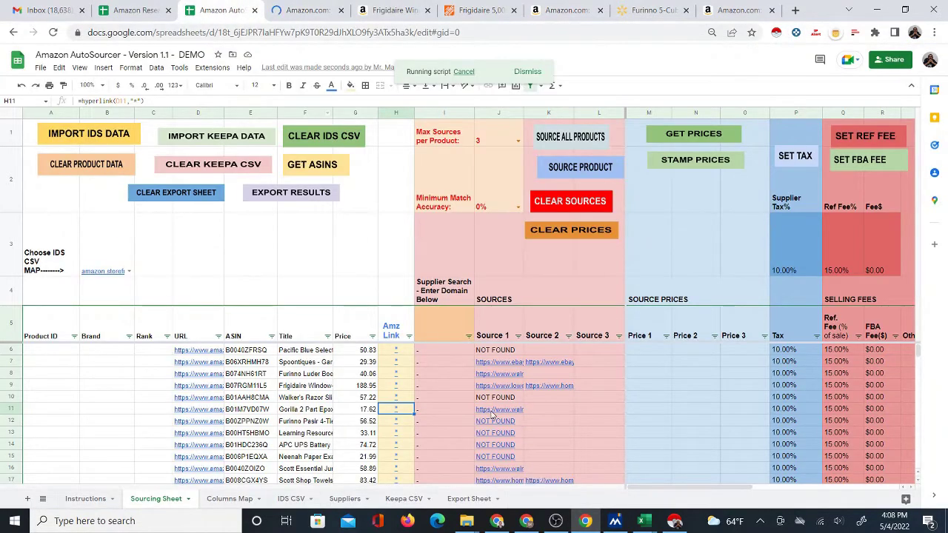
{"action": "left_click", "coordinate": [512, 430]}
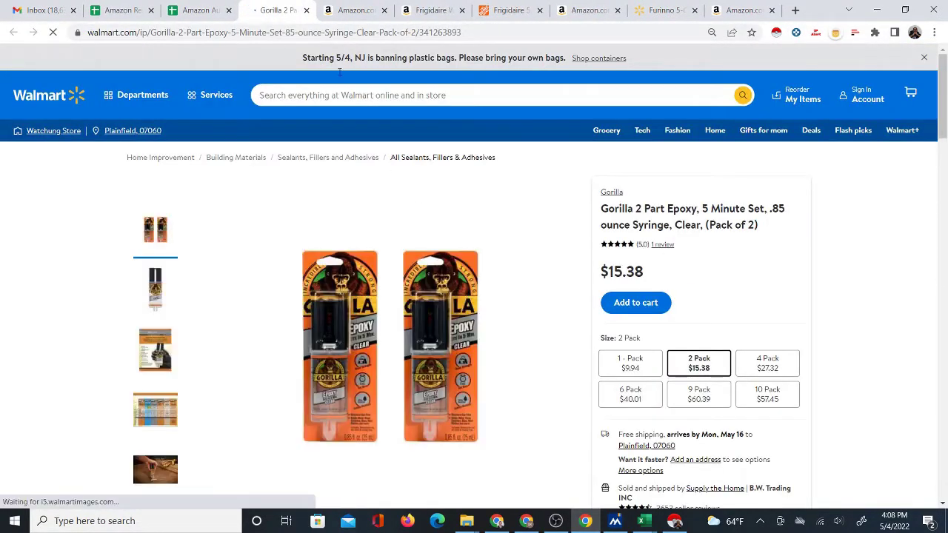
Compare Walmart's $15.38 Gorilla epoxy 2-pack with Amazon's $17.62 listing.
{"action": "left_click", "coordinate": [357, 8]}
{"action": "left_click_drag", "start_coordinate": [356, 9], "coordinate": [281, 10]}
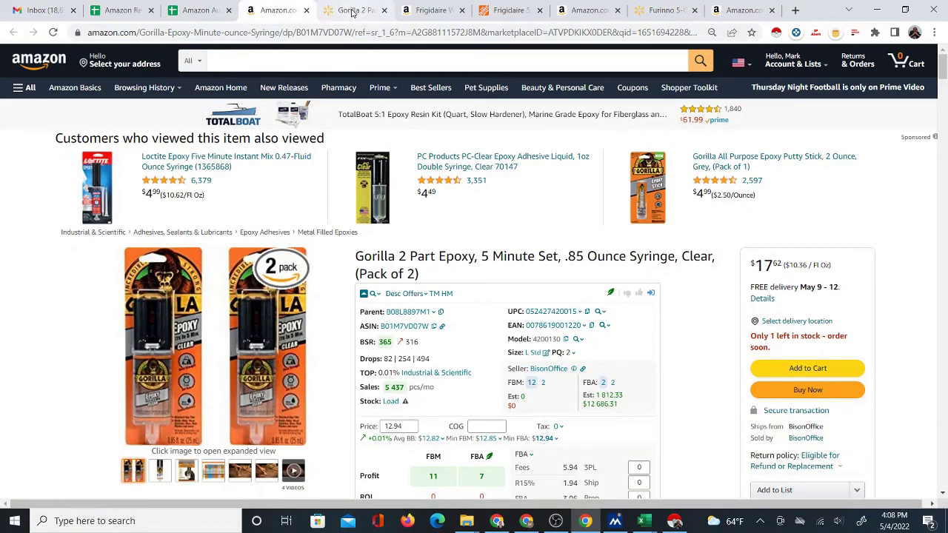
{"action": "left_click", "coordinate": [353, 10]}
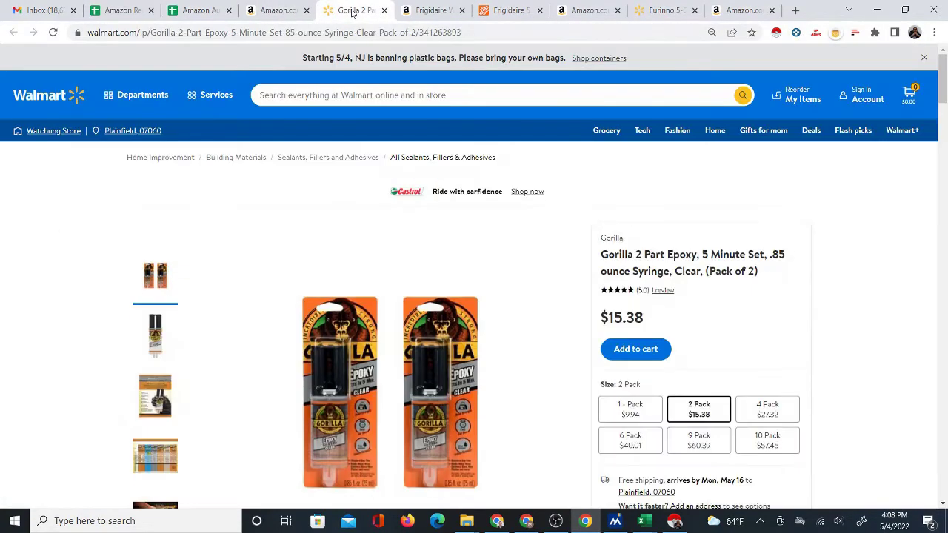
{"action": "left_click", "coordinate": [272, 10]}
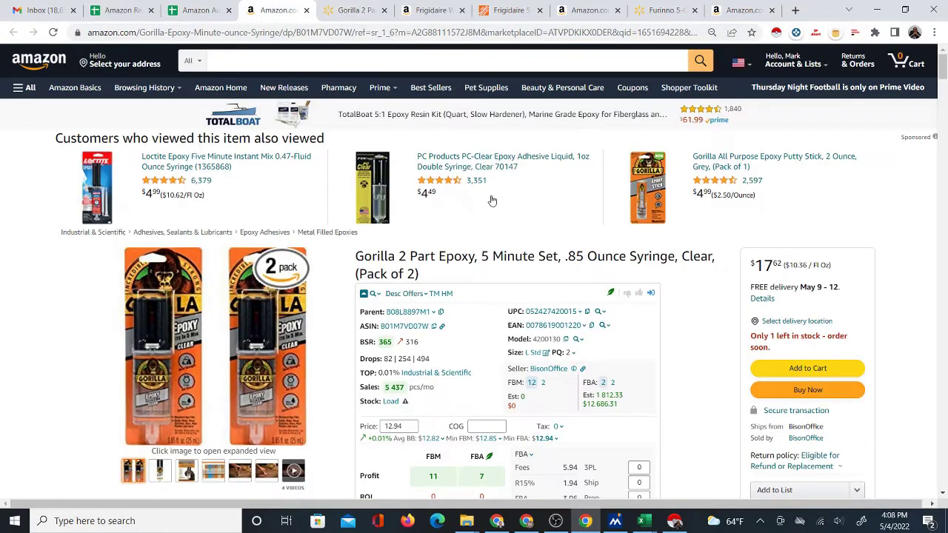
{"action": "left_click", "coordinate": [353, 14]}
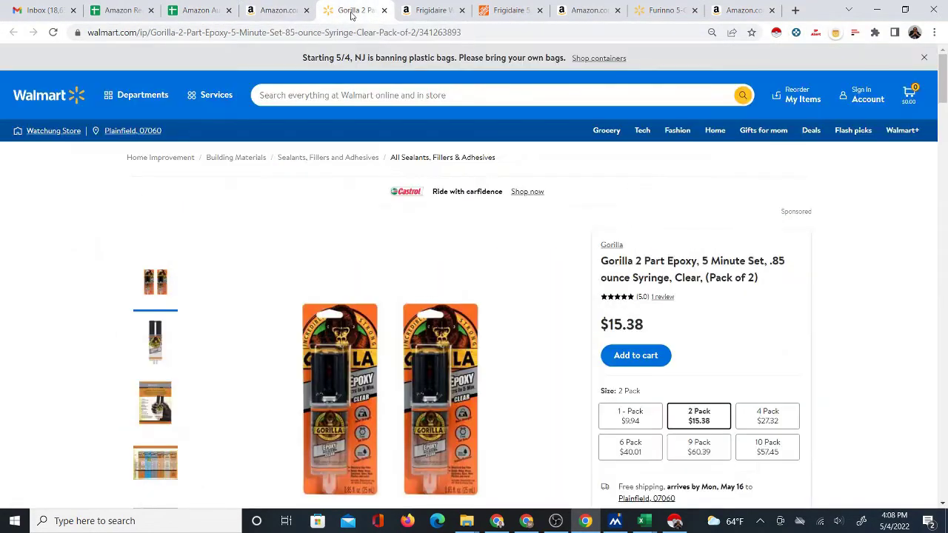
{"action": "left_click", "coordinate": [276, 12]}
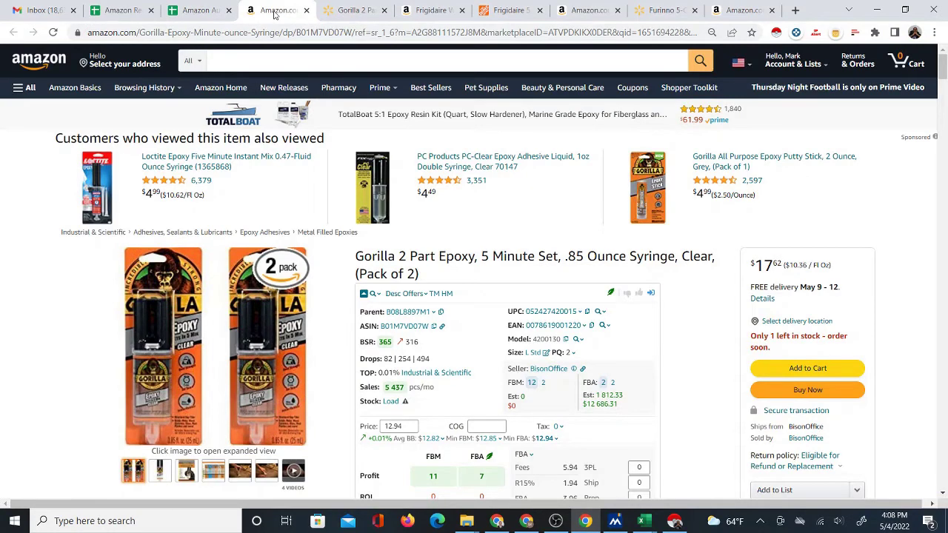
{"action": "left_click", "coordinate": [346, 14]}
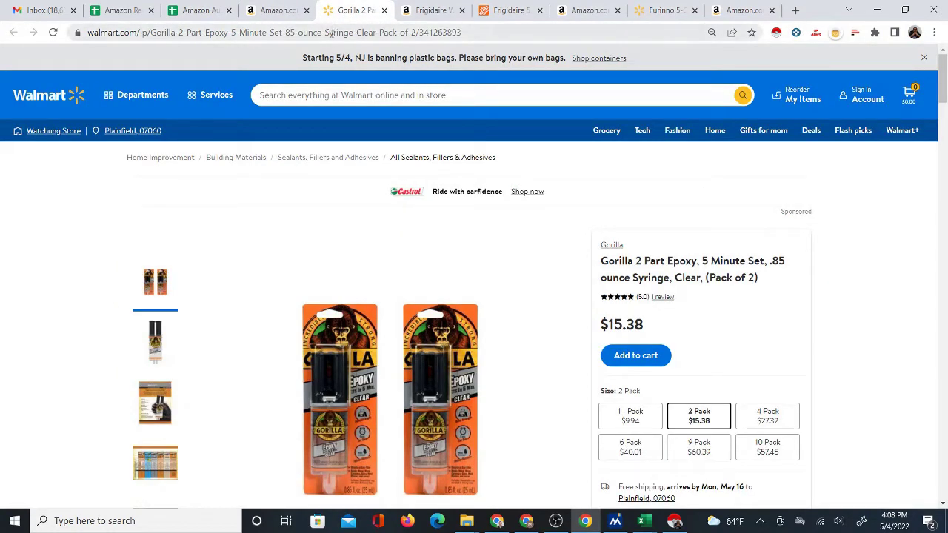
Close the Walmart epoxy, Frigidaire, Furinno shelf and chair tabs.
{"action": "left_click", "coordinate": [385, 10]}
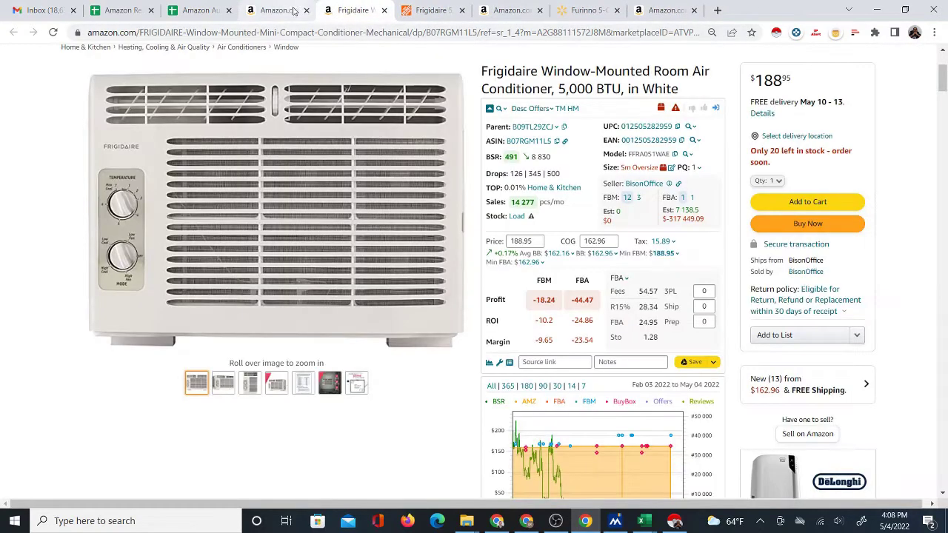
{"action": "left_click", "coordinate": [385, 10]}
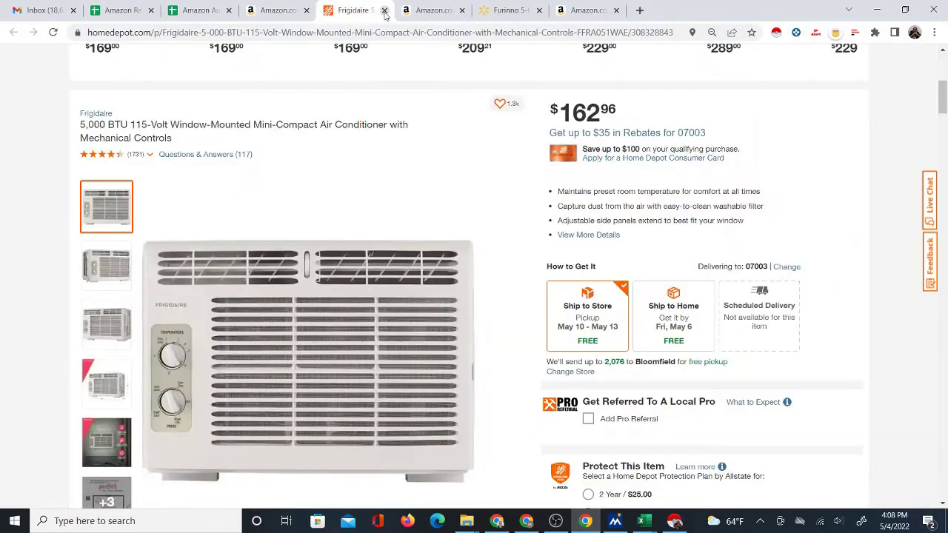
{"action": "left_click", "coordinate": [384, 11]}
{"action": "left_click", "coordinate": [384, 10]}
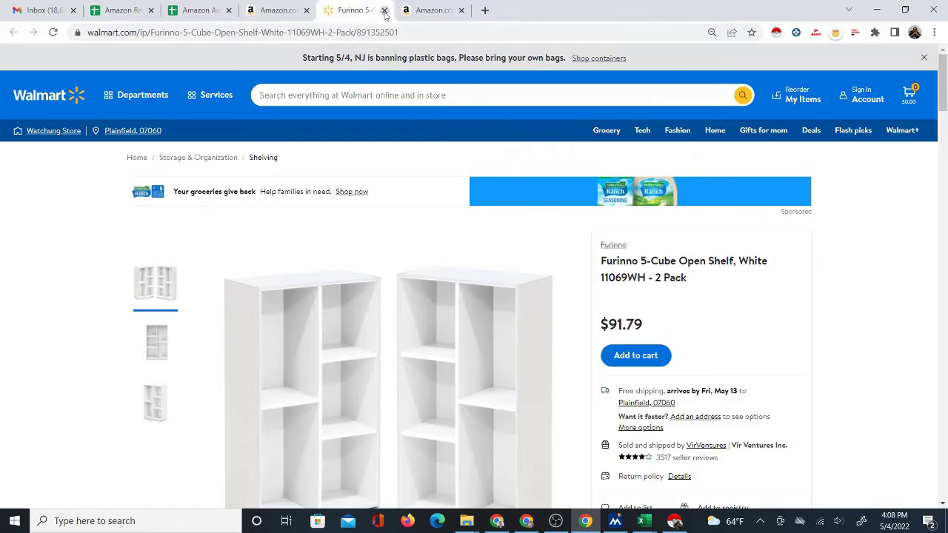
{"action": "left_click", "coordinate": [385, 10]}
{"action": "left_click", "coordinate": [384, 10]}
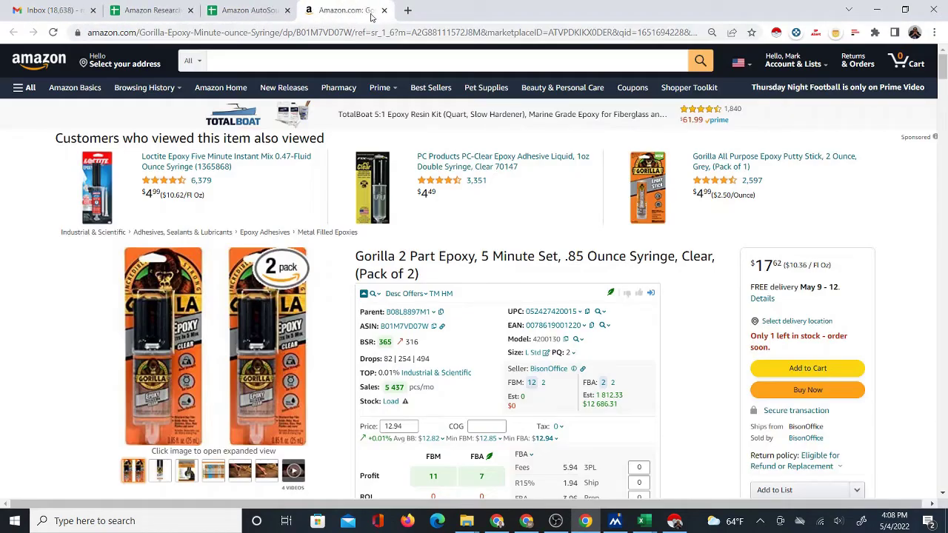
Scroll down the Sourcing Sheet reviewing the Source 1–3 supplier links.
{"action": "left_click", "coordinate": [255, 10]}
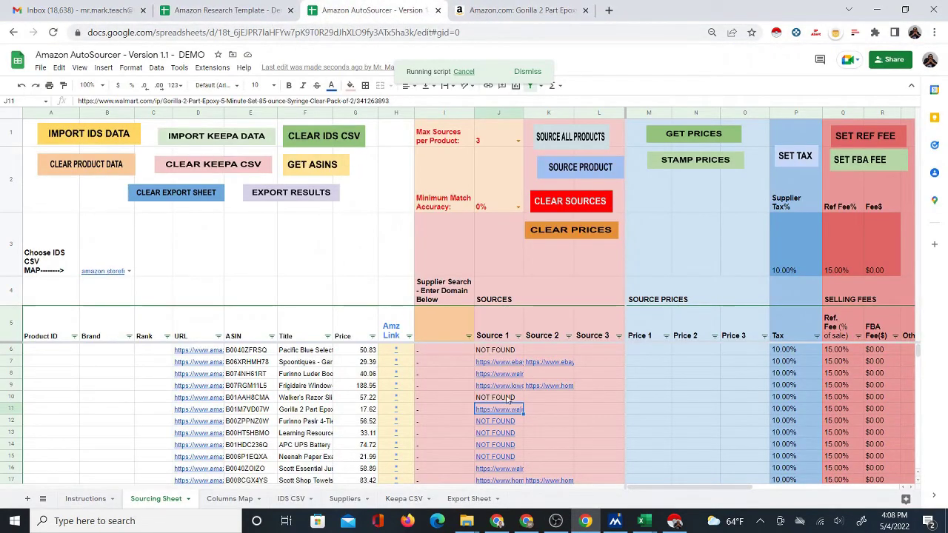
{"action": "left_click", "coordinate": [545, 413]}
{"action": "scroll", "coordinate": [545, 413], "scroll_direction": "down", "scroll_amount": 2}
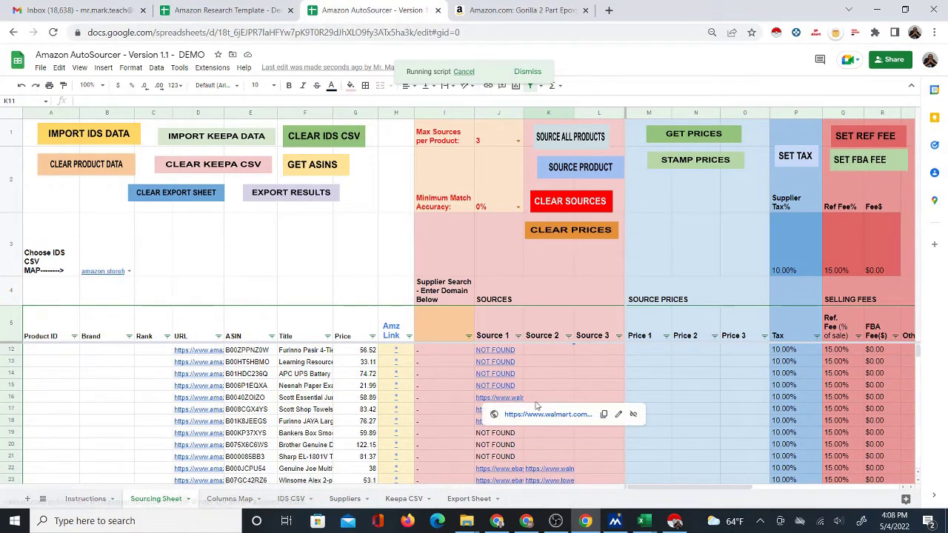
{"action": "left_click", "coordinate": [556, 398]}
{"action": "scroll", "coordinate": [545, 394], "scroll_direction": "down", "scroll_amount": 2}
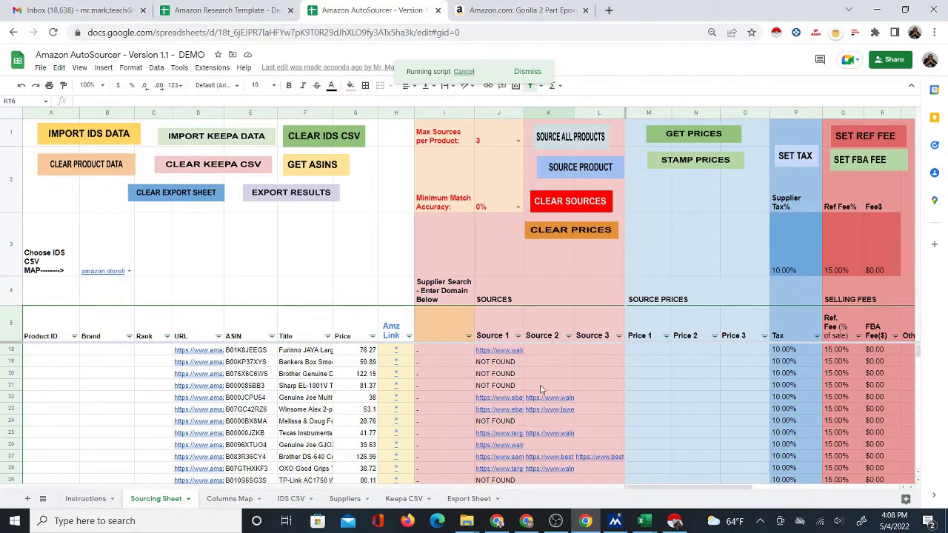
{"action": "scroll", "coordinate": [498, 375], "scroll_direction": "up", "scroll_amount": 1}
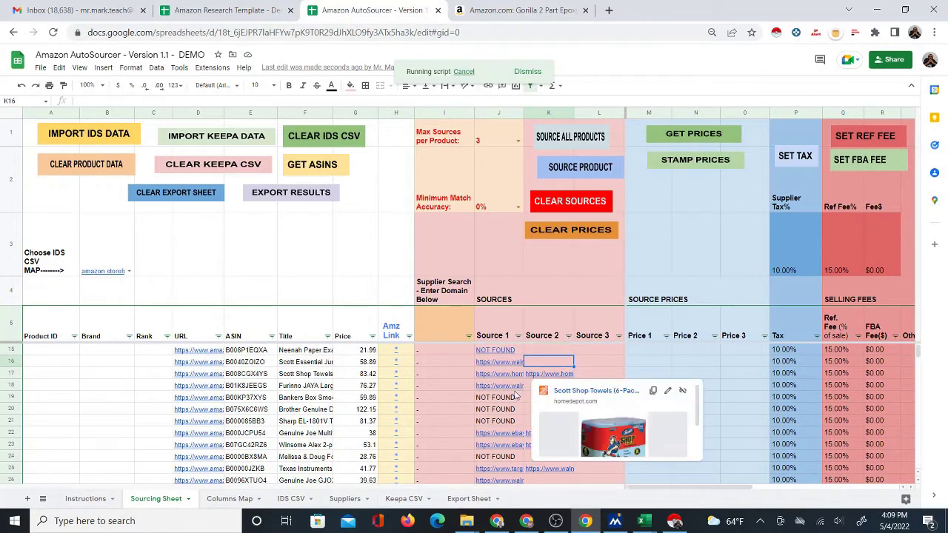
{"action": "scroll", "coordinate": [512, 412], "scroll_direction": "down", "scroll_amount": 1}
{"action": "scroll", "coordinate": [534, 407], "scroll_direction": "down", "scroll_amount": 2}
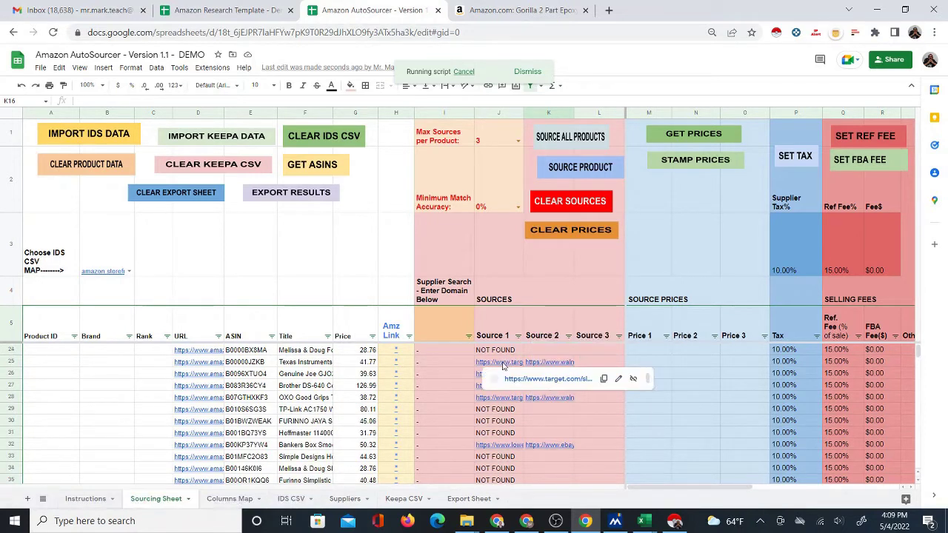
{"action": "left_click", "coordinate": [597, 364]}
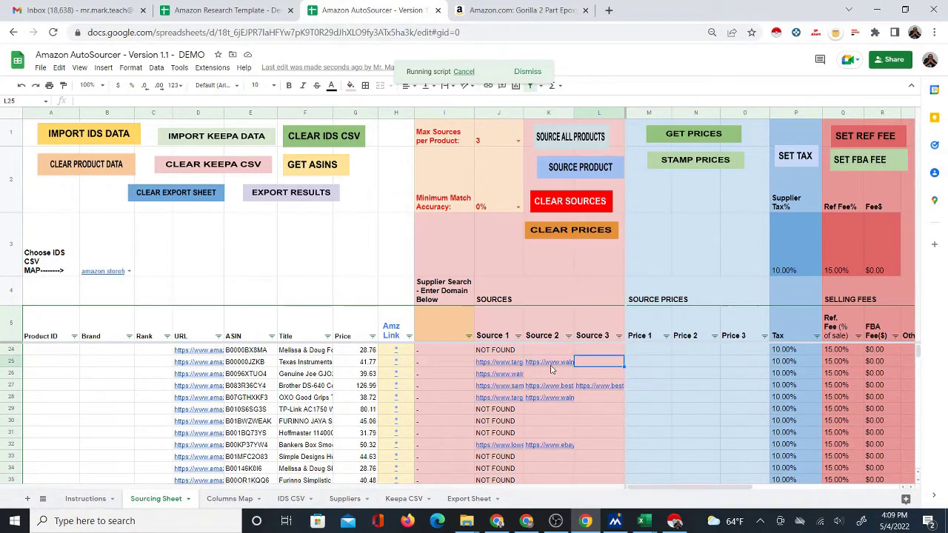
{"action": "scroll", "coordinate": [548, 376], "scroll_direction": "down", "scroll_amount": 2}
{"action": "scroll", "coordinate": [526, 423], "scroll_direction": "down", "scroll_amount": 2}
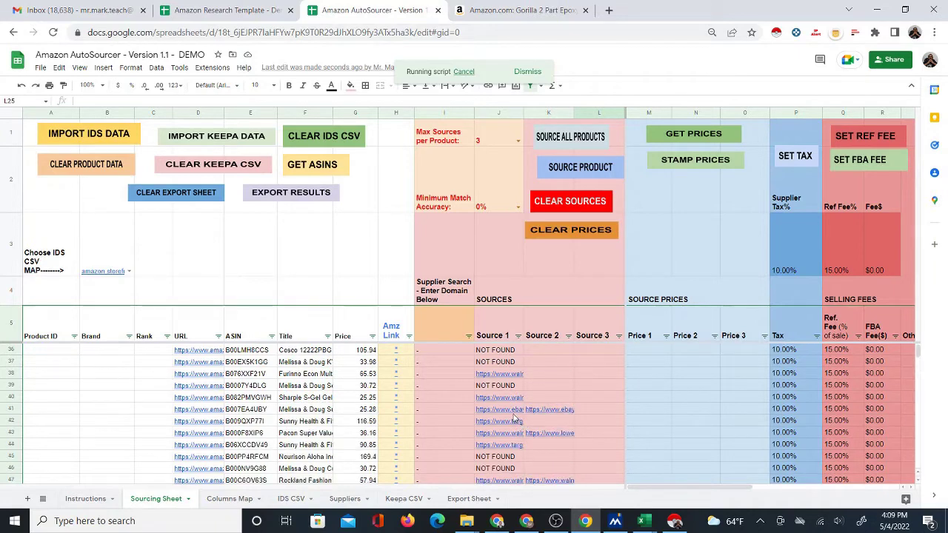
{"action": "scroll", "coordinate": [526, 423], "scroll_direction": "down", "scroll_amount": 6}
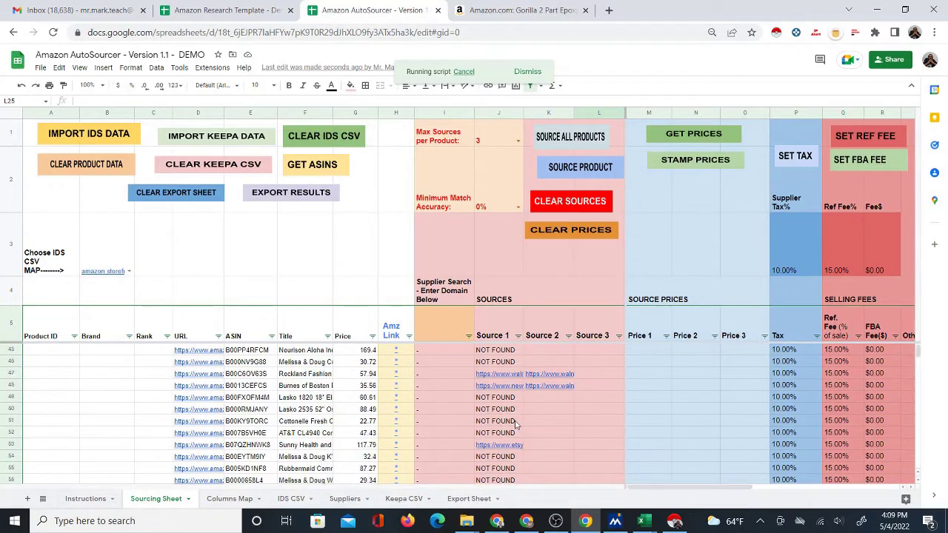
{"action": "scroll", "coordinate": [524, 412], "scroll_direction": "down", "scroll_amount": 5}
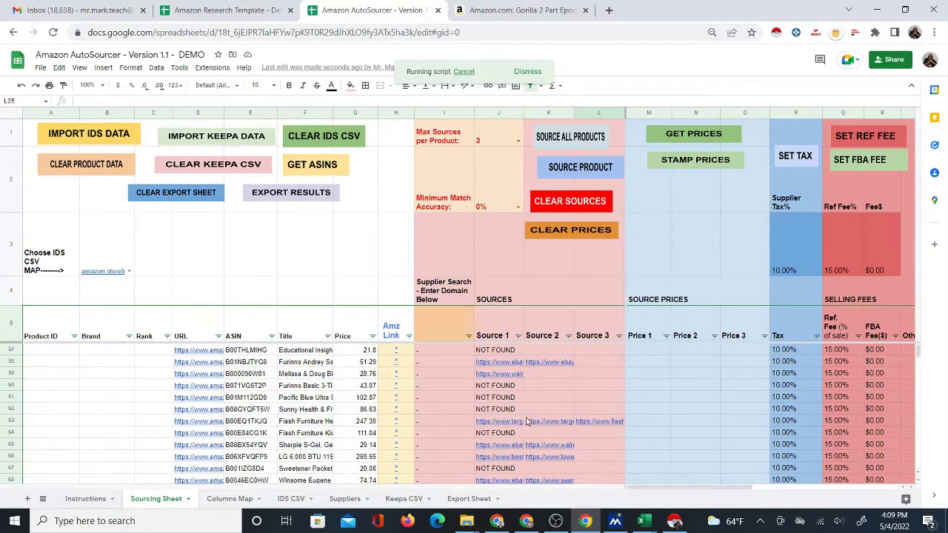
{"action": "scroll", "coordinate": [528, 414], "scroll_direction": "down", "scroll_amount": 6}
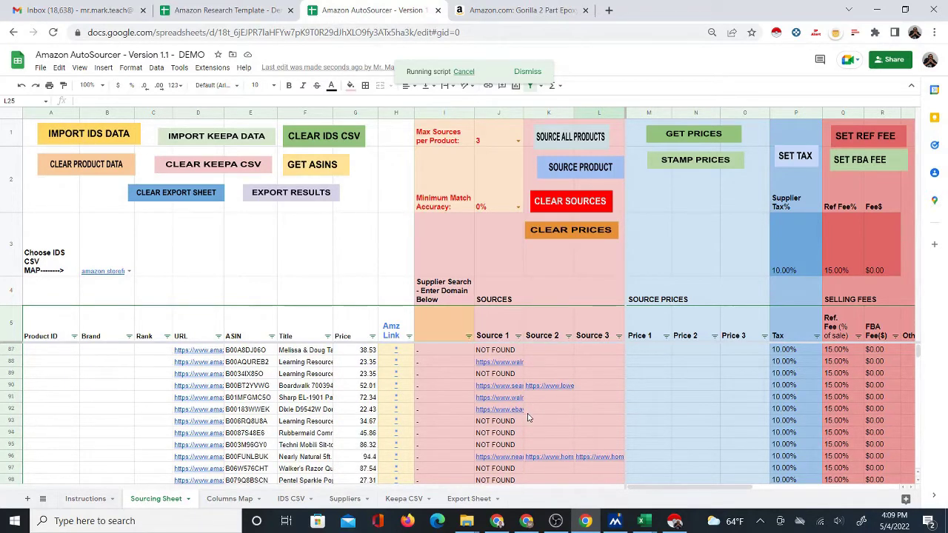
{"action": "scroll", "coordinate": [528, 419], "scroll_direction": "down", "scroll_amount": 2}
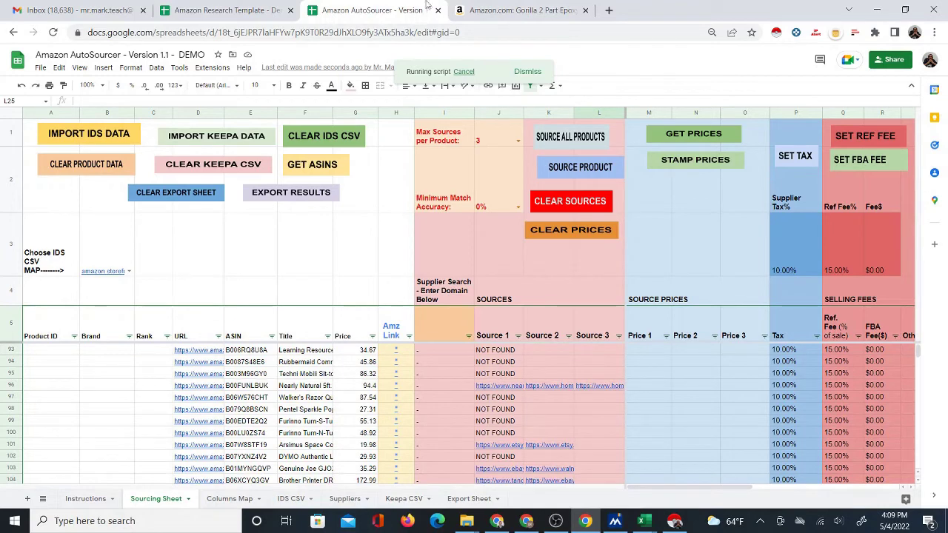
{"action": "scroll", "coordinate": [496, 403], "scroll_direction": "down", "scroll_amount": 3}
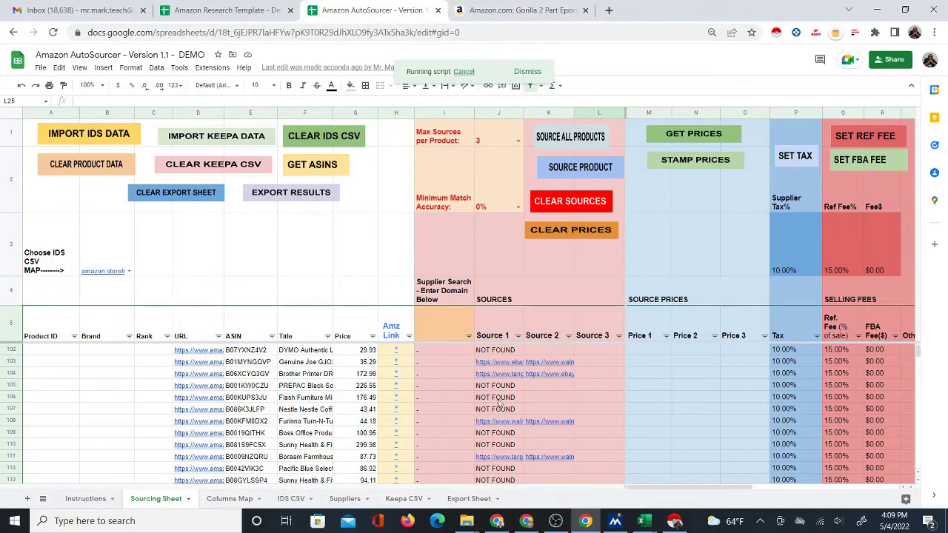
Glance at the Amazon Gorilla tab, then continue to the Sharp microwave's Wayfair link.
{"action": "left_click", "coordinate": [469, 6]}
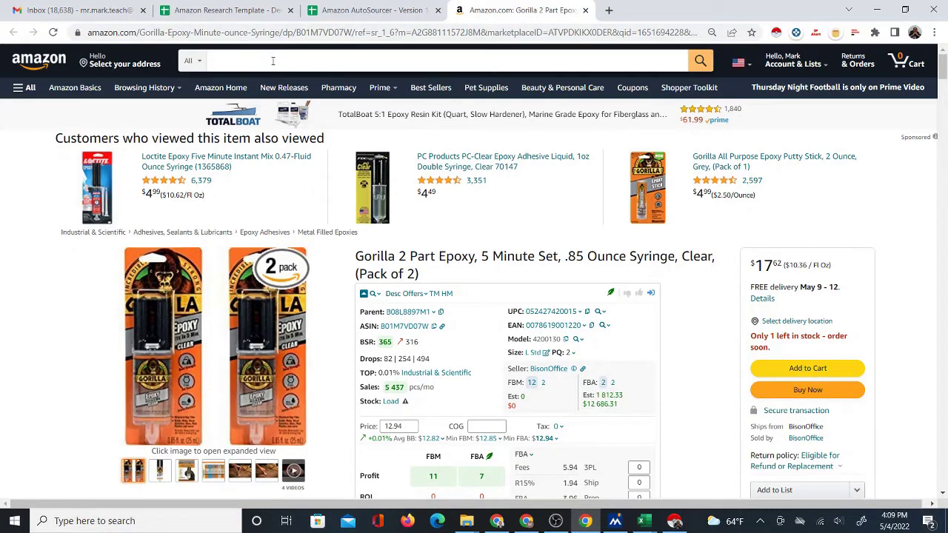
{"action": "left_click", "coordinate": [374, 10]}
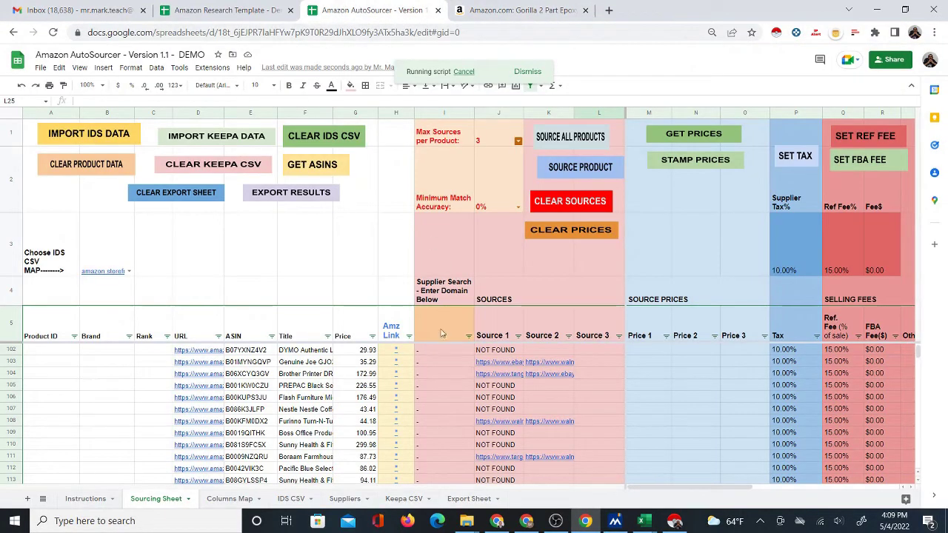
{"action": "scroll", "coordinate": [500, 411], "scroll_direction": "down", "scroll_amount": 3}
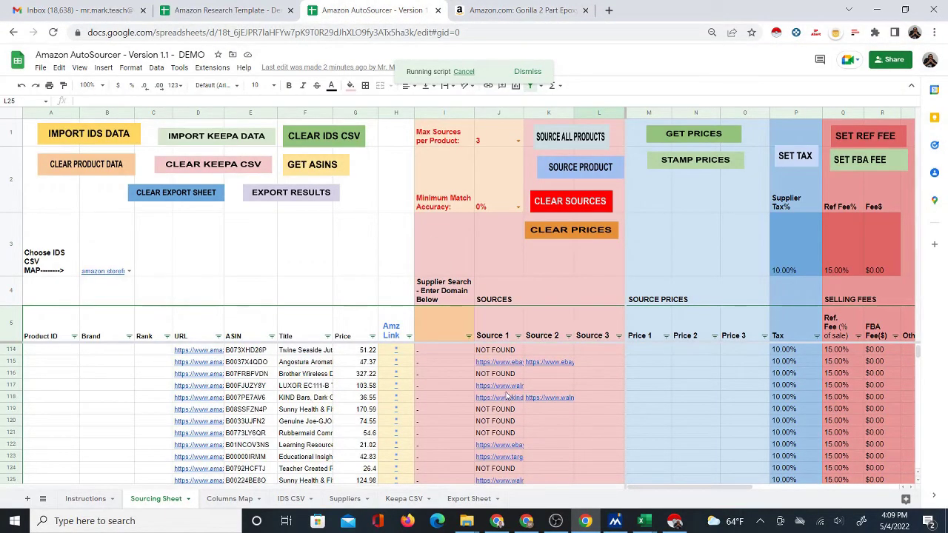
{"action": "scroll", "coordinate": [524, 401], "scroll_direction": "down", "scroll_amount": 4}
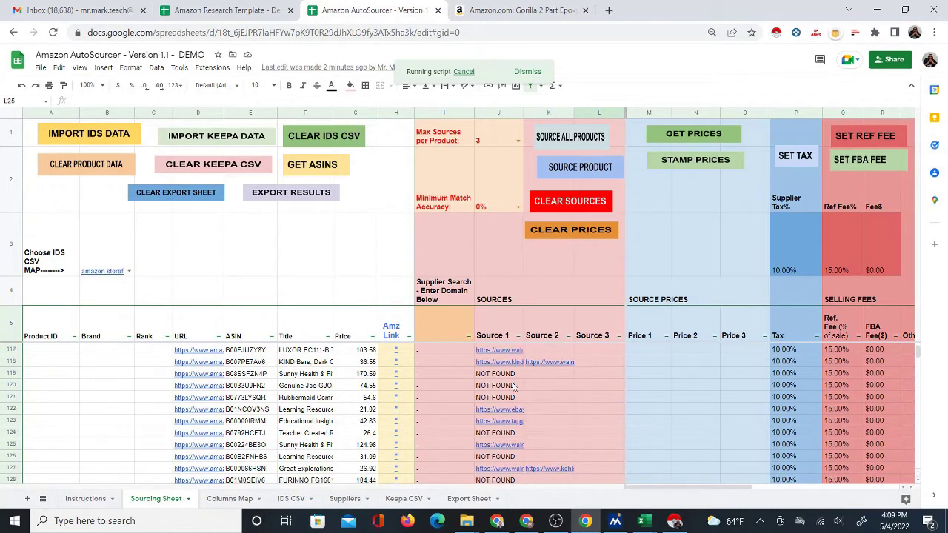
{"action": "scroll", "coordinate": [521, 425], "scroll_direction": "down", "scroll_amount": 2}
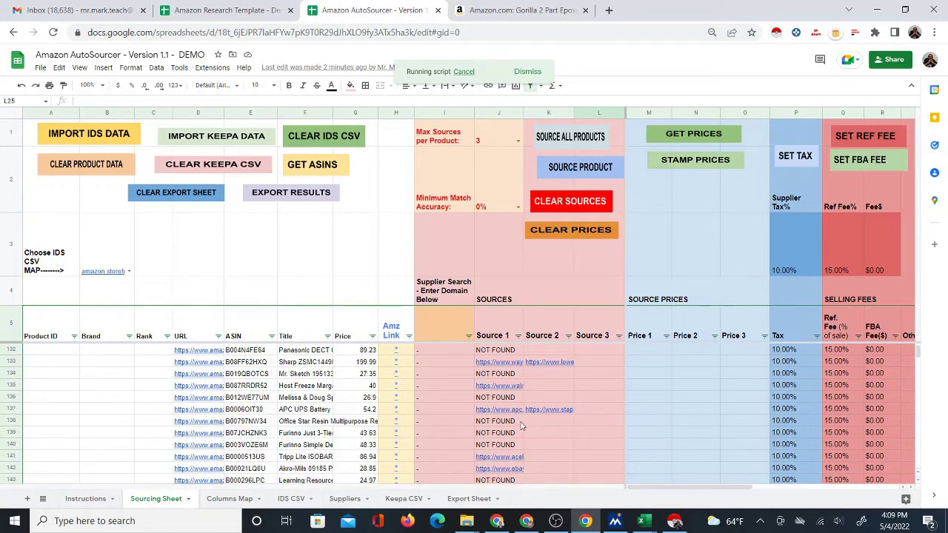
{"action": "scroll", "coordinate": [523, 415], "scroll_direction": "up", "scroll_amount": 1}
{"action": "left_click", "coordinate": [511, 401]}
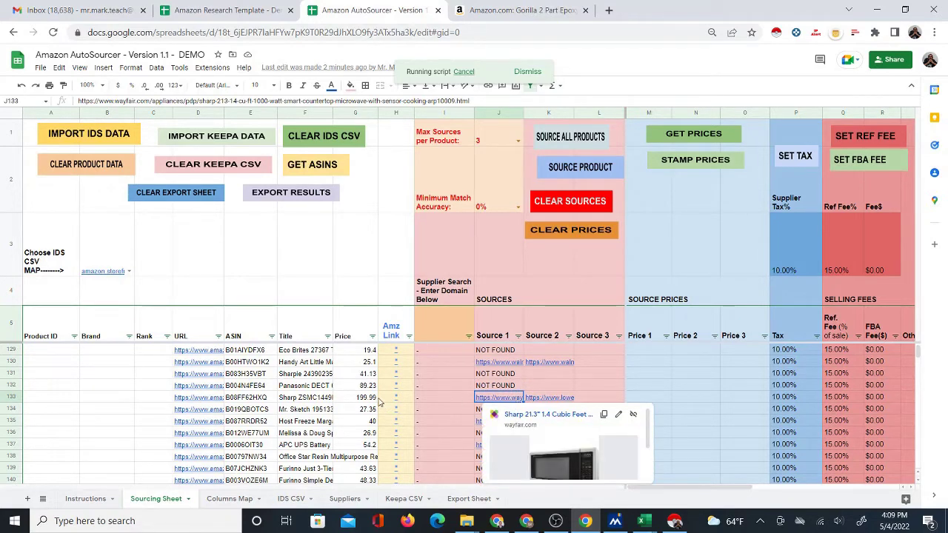
Open the Sharp 1.4 cu ft microwave's Wayfair page ($216.99) and return to the sheet.
{"action": "left_click", "coordinate": [519, 417]}
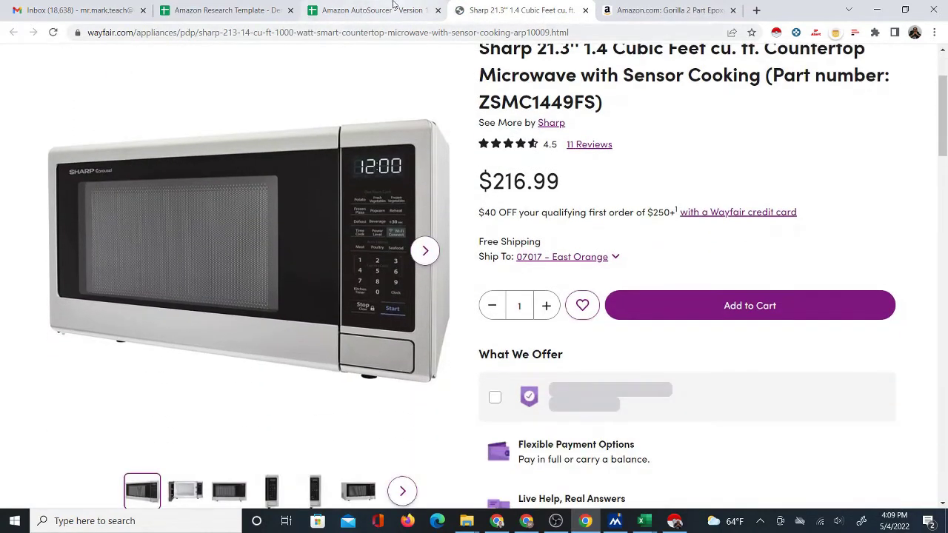
{"action": "left_click", "coordinate": [395, 8]}
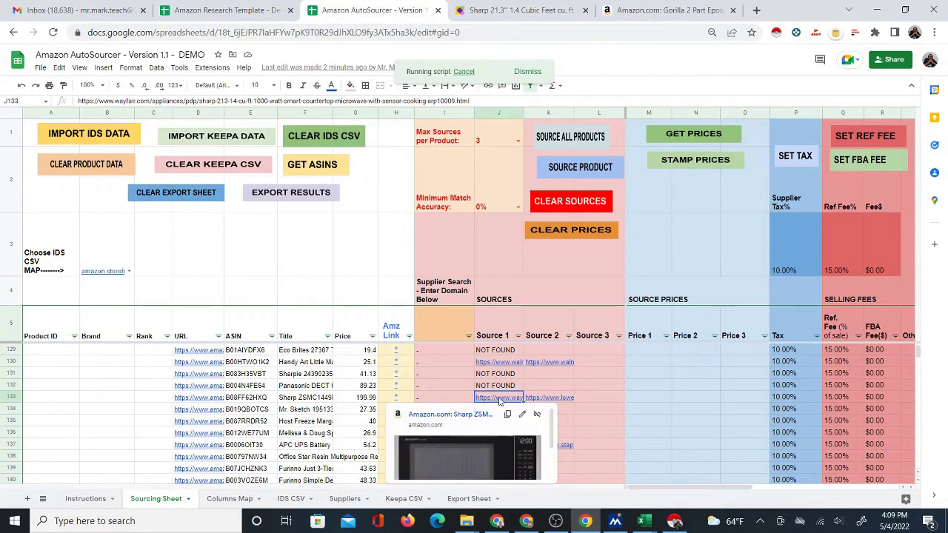
{"action": "scroll", "coordinate": [509, 400], "scroll_direction": "down", "scroll_amount": 2}
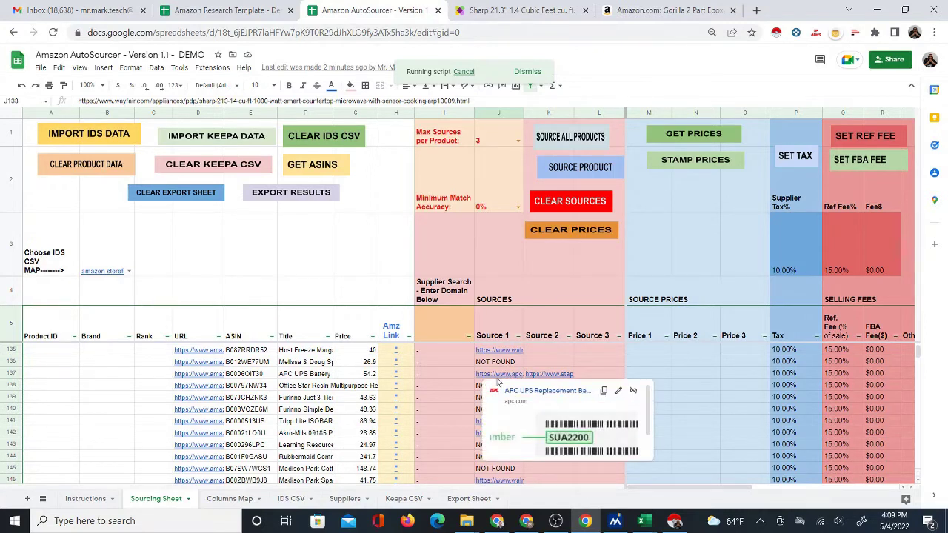
Check row 137's apc.com link, then open the Brother CZ-1005 Amazon listing ($48.05) from H166.
{"action": "left_click", "coordinate": [497, 376]}
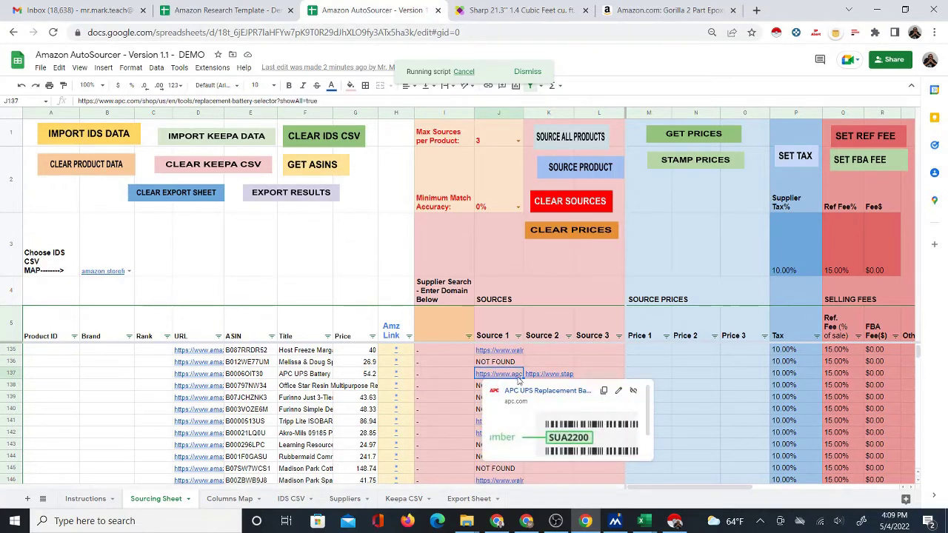
{"action": "left_click", "coordinate": [595, 377]}
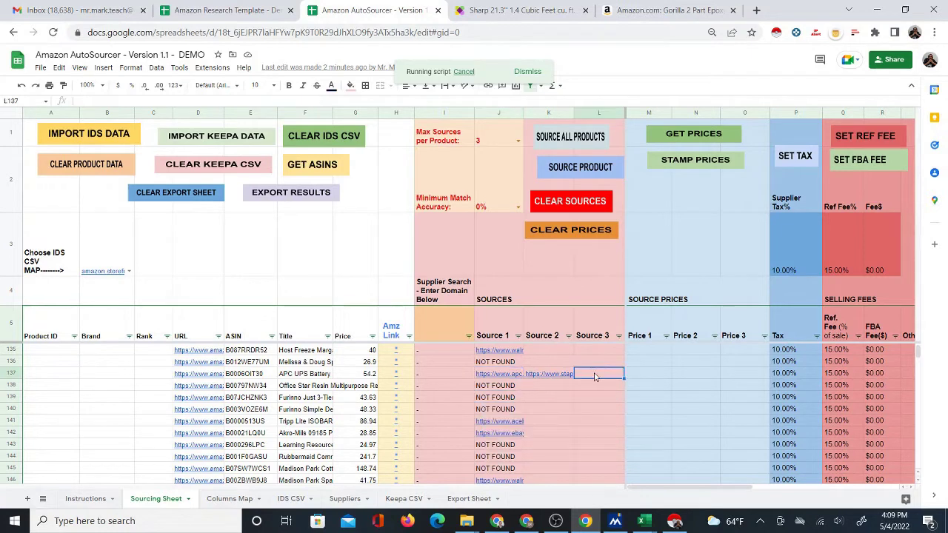
{"action": "scroll", "coordinate": [529, 412], "scroll_direction": "down", "scroll_amount": 2}
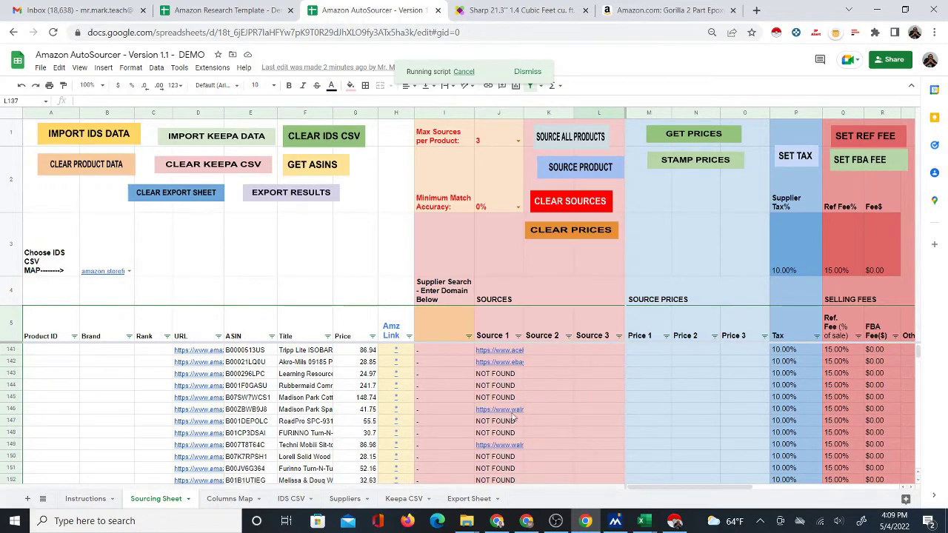
{"action": "scroll", "coordinate": [513, 420], "scroll_direction": "down", "scroll_amount": 4}
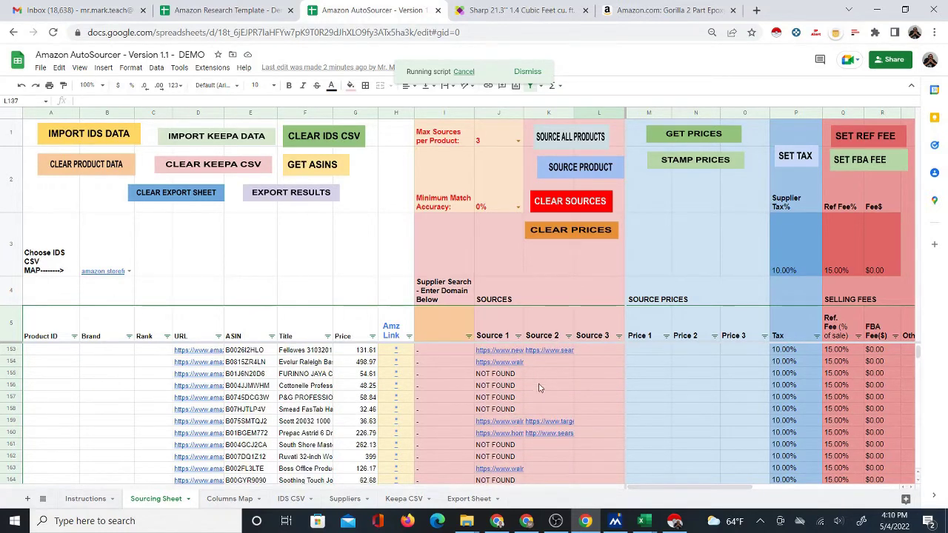
{"action": "scroll", "coordinate": [534, 415], "scroll_direction": "down", "scroll_amount": 2}
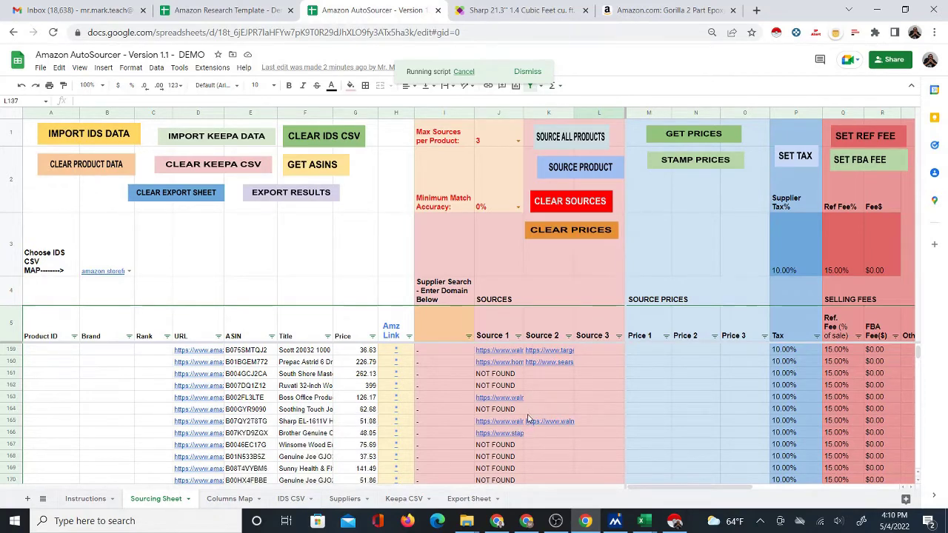
{"action": "scroll", "coordinate": [529, 420], "scroll_direction": "down", "scroll_amount": 2}
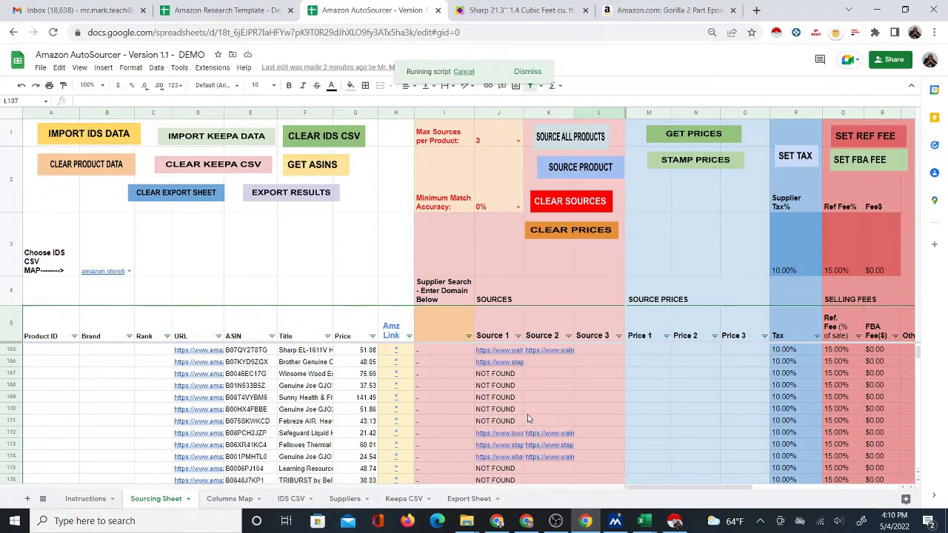
{"action": "left_click", "coordinate": [394, 362]}
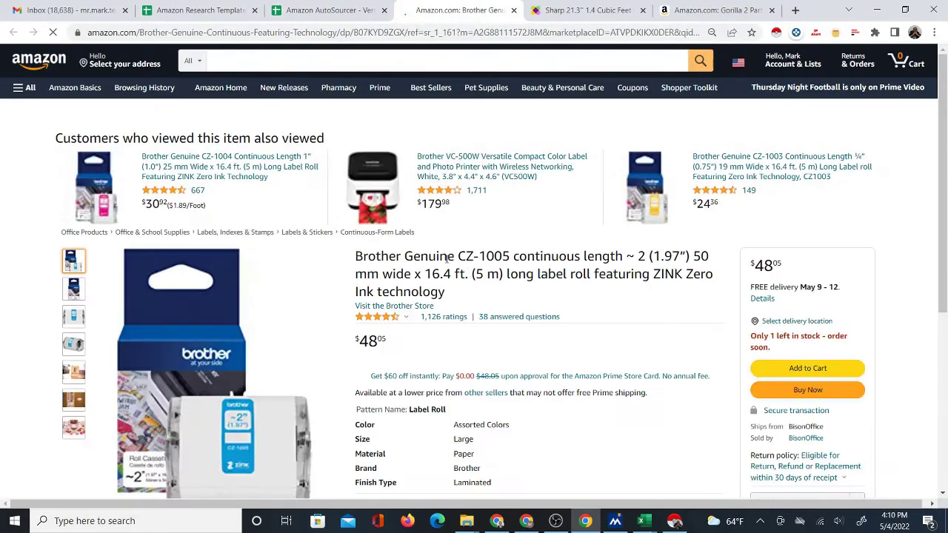
{"action": "left_click", "coordinate": [312, 6]}
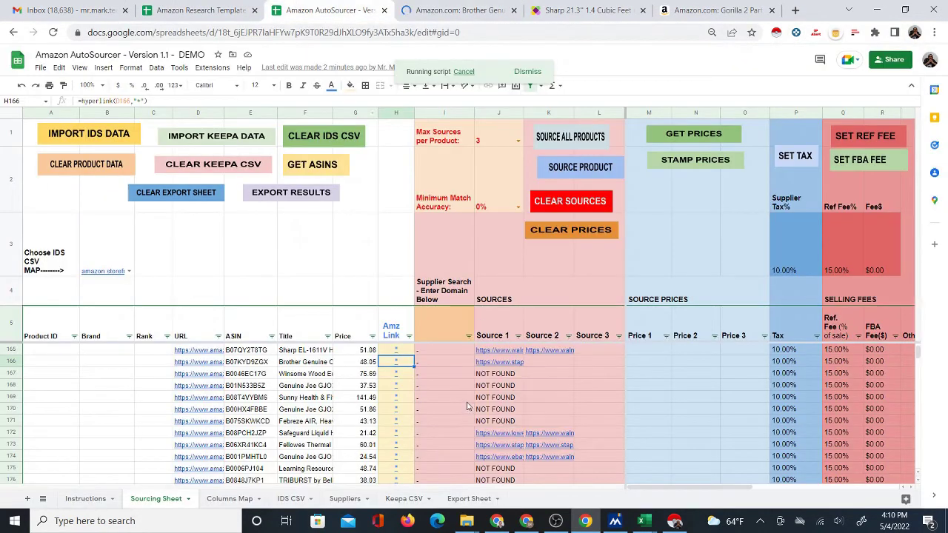
Check the J166 Staples listing for the Brother CZ1005 label at $52.99, then return to the sheet.
{"action": "left_click", "coordinate": [502, 363]}
{"action": "left_click", "coordinate": [512, 382]}
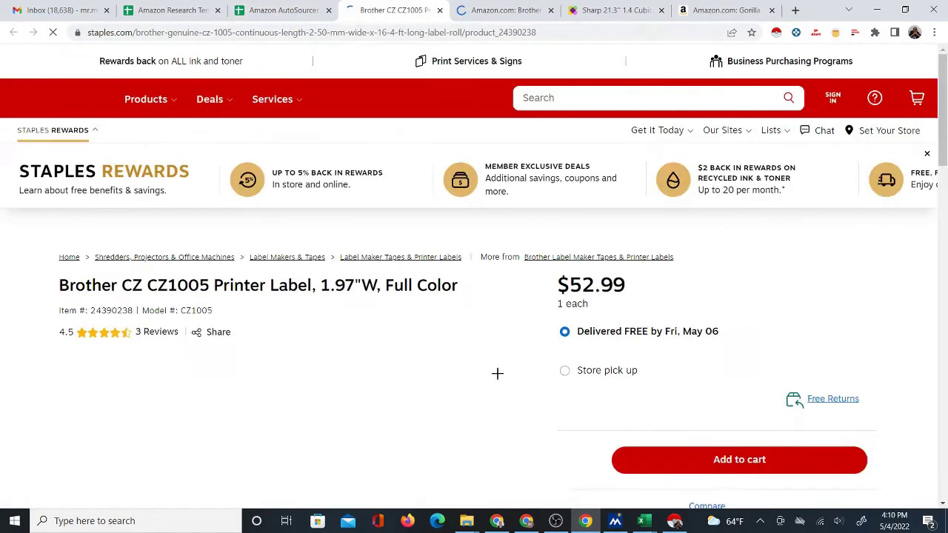
{"action": "scroll", "coordinate": [521, 333], "scroll_direction": "down", "scroll_amount": 6}
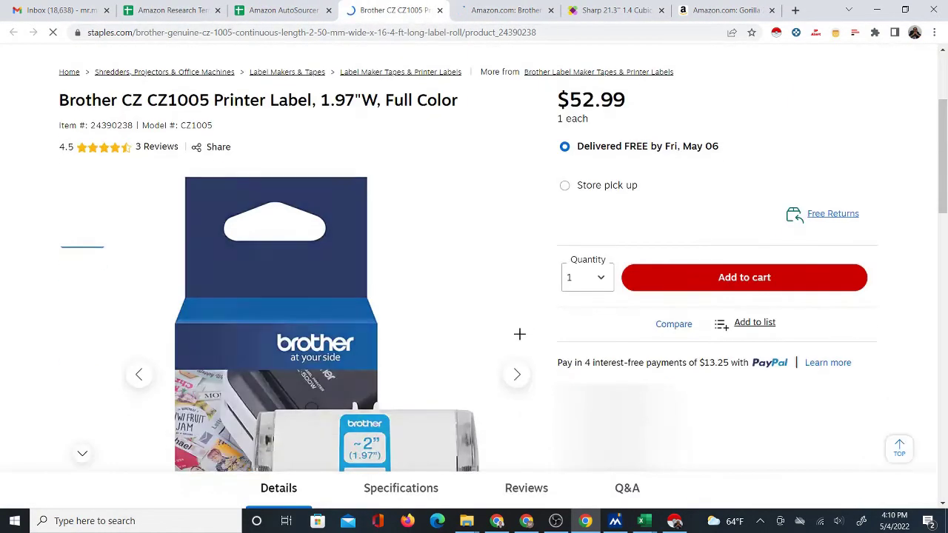
{"action": "left_click", "coordinate": [281, 11]}
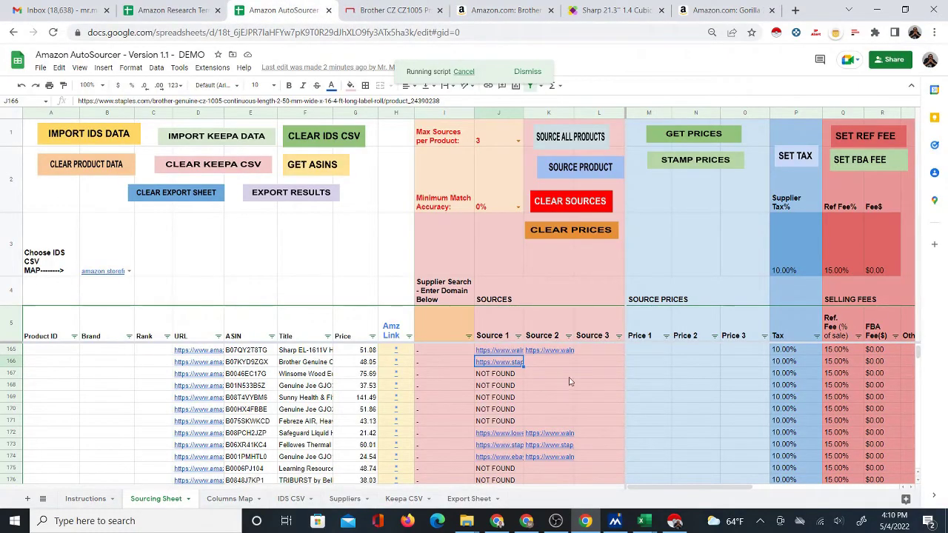
Run GET PRICES from the first product's Price 1 cell and dismiss the script error.
{"action": "left_click", "coordinate": [643, 363]}
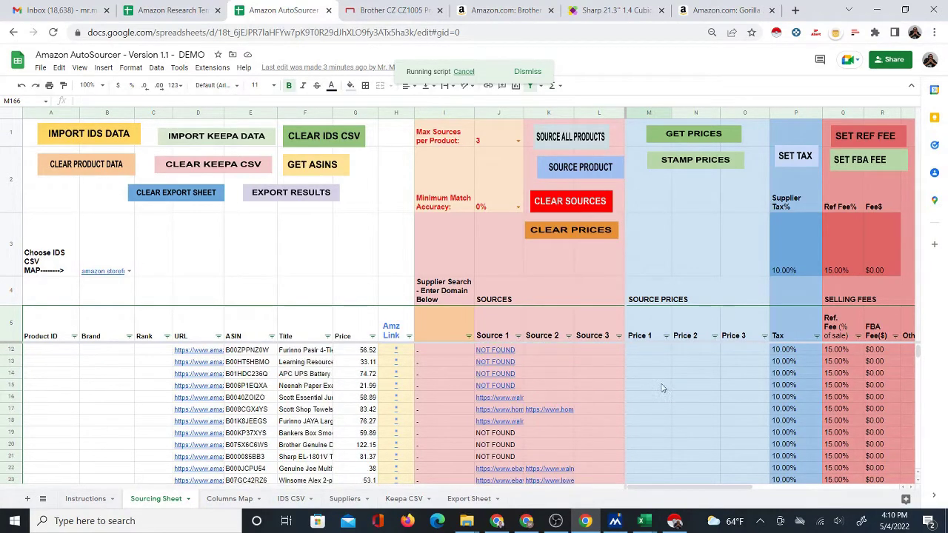
{"action": "scroll", "coordinate": [917, 356], "scroll_direction": "up", "scroll_amount": 2}
{"action": "left_click", "coordinate": [659, 353]}
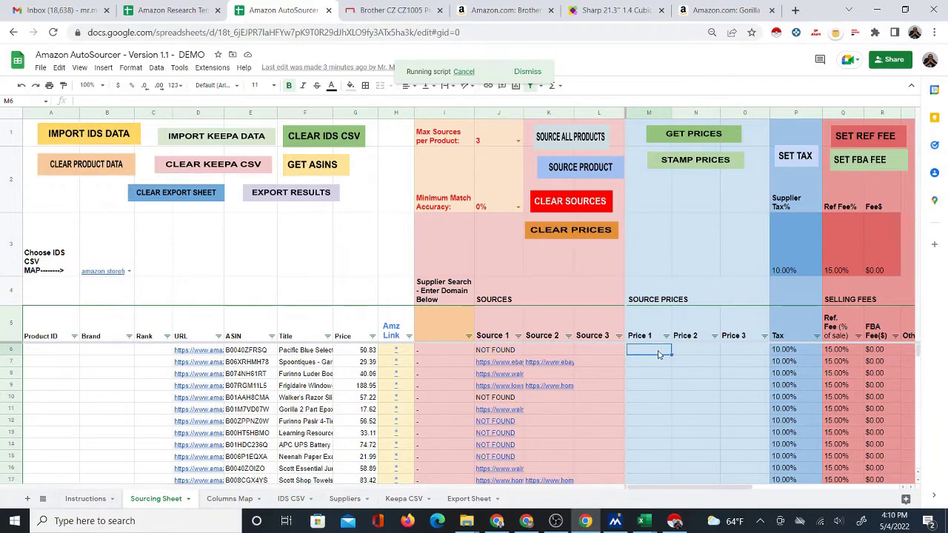
{"action": "left_click", "coordinate": [676, 136]}
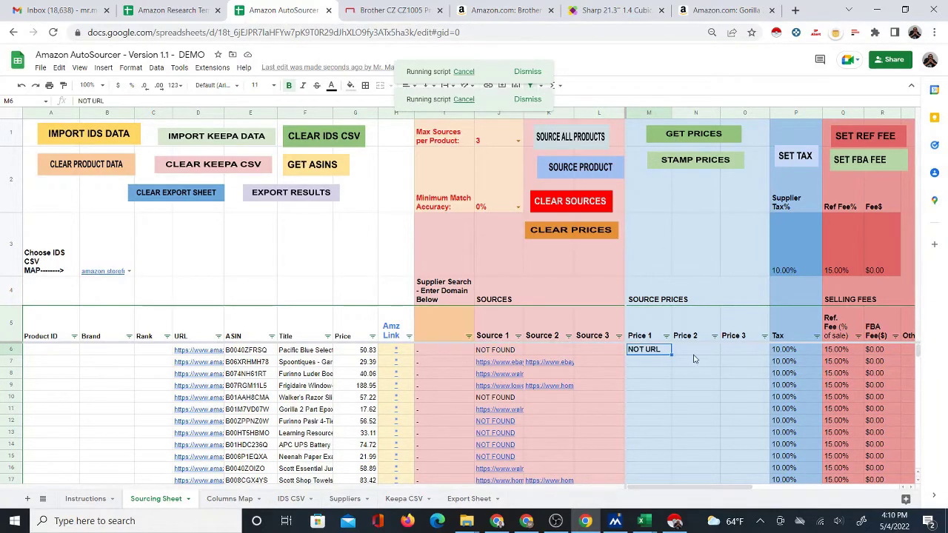
{"action": "left_click", "coordinate": [653, 373]}
Select the Price 1 cells in rows 8 and 9, rerun the price fetch, and close the link preview.
{"action": "left_click", "coordinate": [576, 98]}
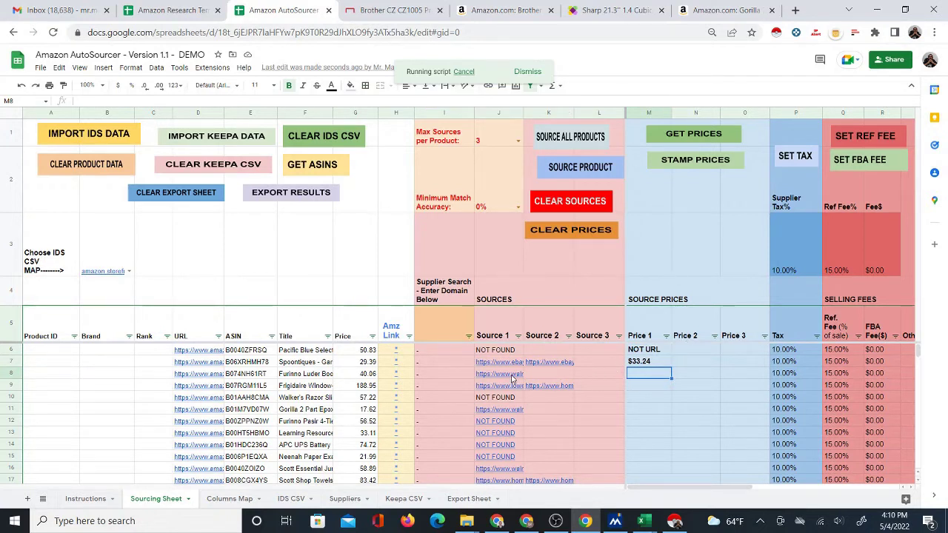
{"action": "left_click", "coordinate": [646, 389]}
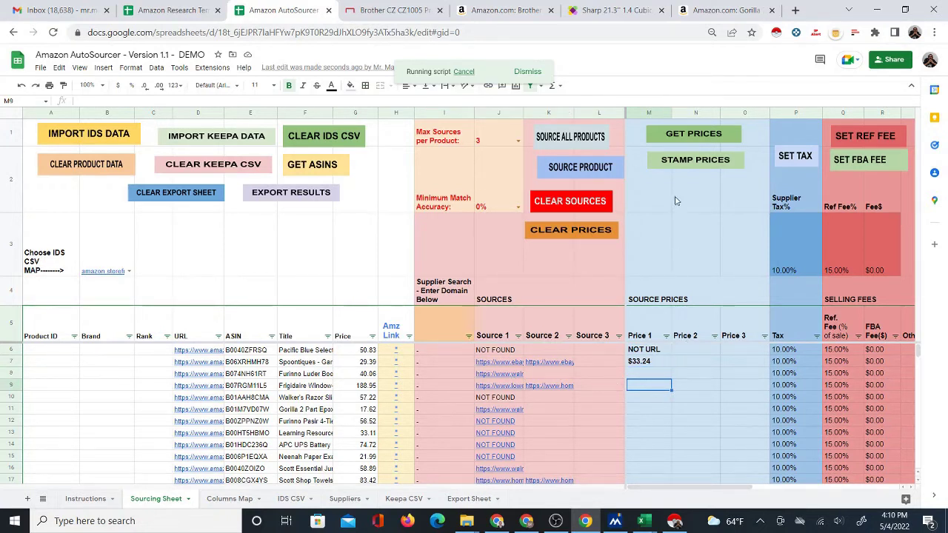
{"action": "left_click", "coordinate": [682, 134]}
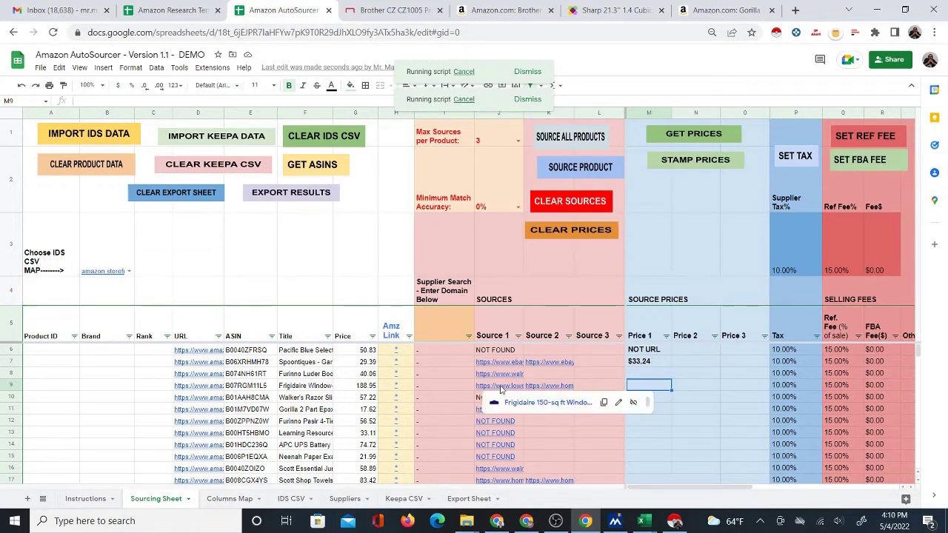
{"action": "mouse_move", "coordinate": [565, 369]}
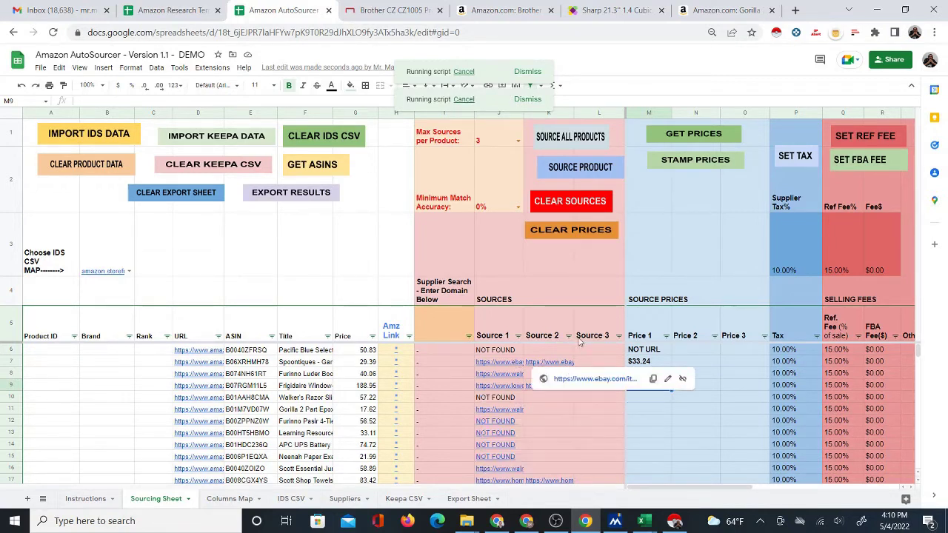
{"action": "left_click", "coordinate": [701, 399]}
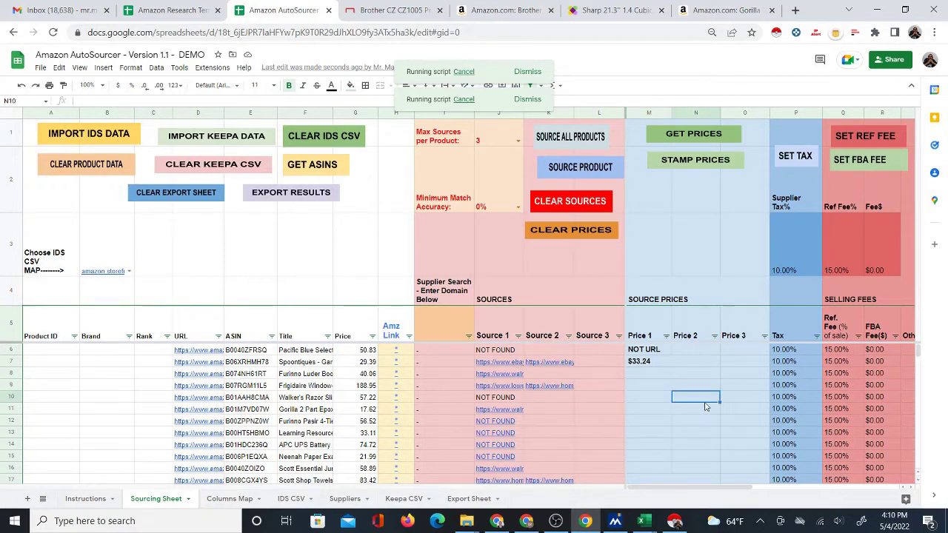
Select the Price 1 cells in rows 9 and 11 and dismiss the exceeded execution time error.
{"action": "left_click", "coordinate": [647, 387]}
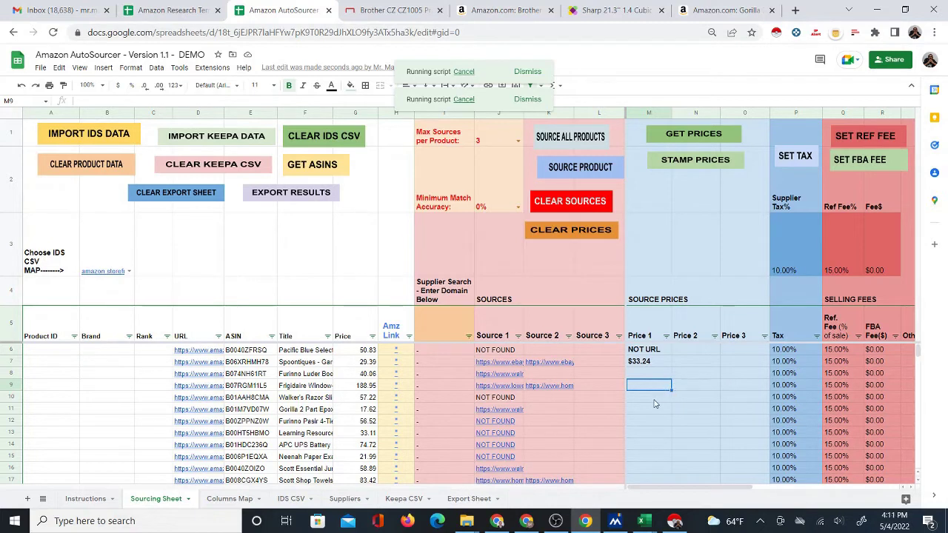
{"action": "left_click", "coordinate": [649, 408]}
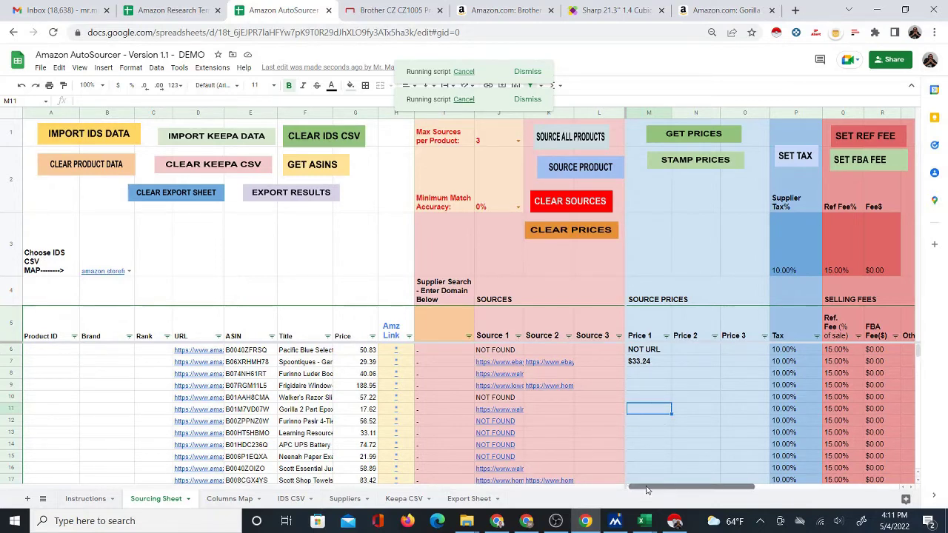
{"action": "mouse_move", "coordinate": [646, 489]}
{"action": "left_mouse_down"}
{"action": "mouse_move", "coordinate": [637, 487]}
{"action": "mouse_move", "coordinate": [693, 485]}
{"action": "mouse_move", "coordinate": [642, 486]}
{"action": "left_mouse_up"}
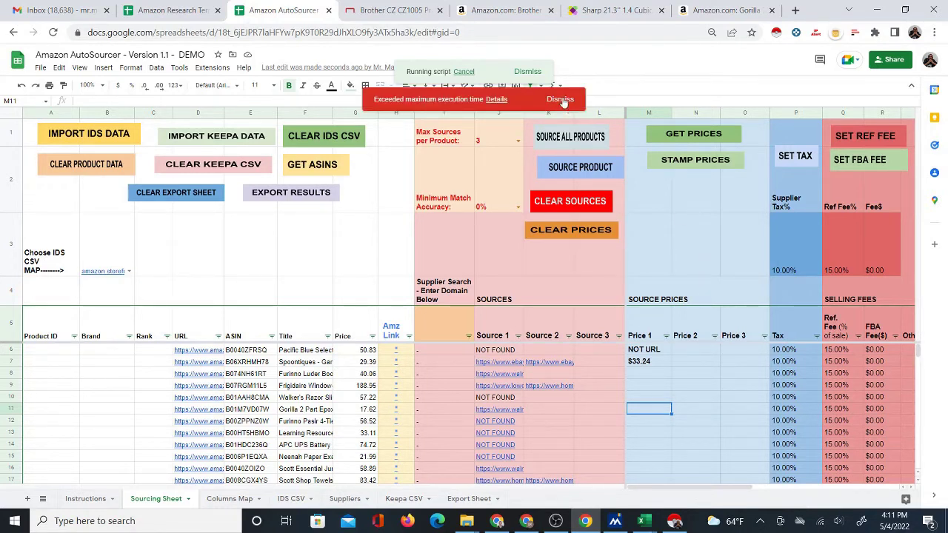
{"action": "left_click", "coordinate": [561, 99]}
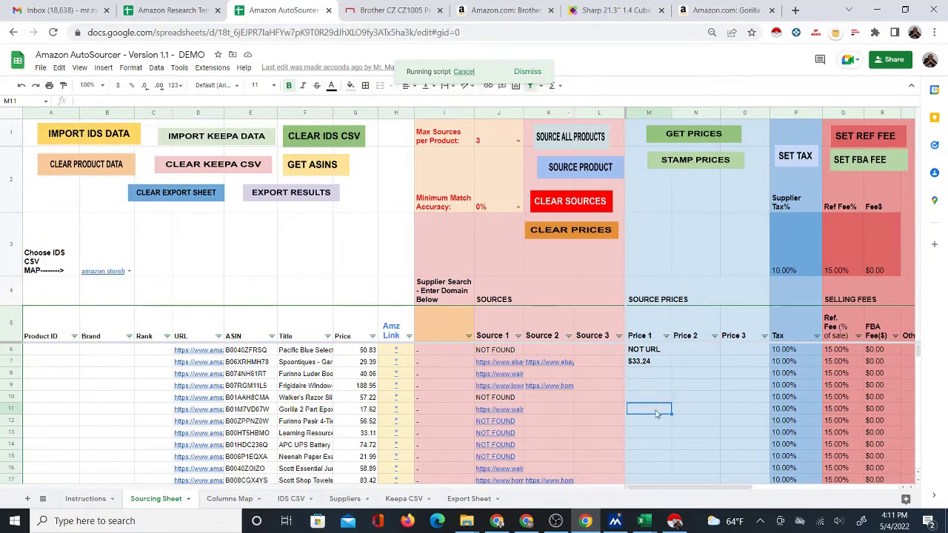
{"action": "scroll", "coordinate": [586, 433], "scroll_direction": "down", "scroll_amount": 6}
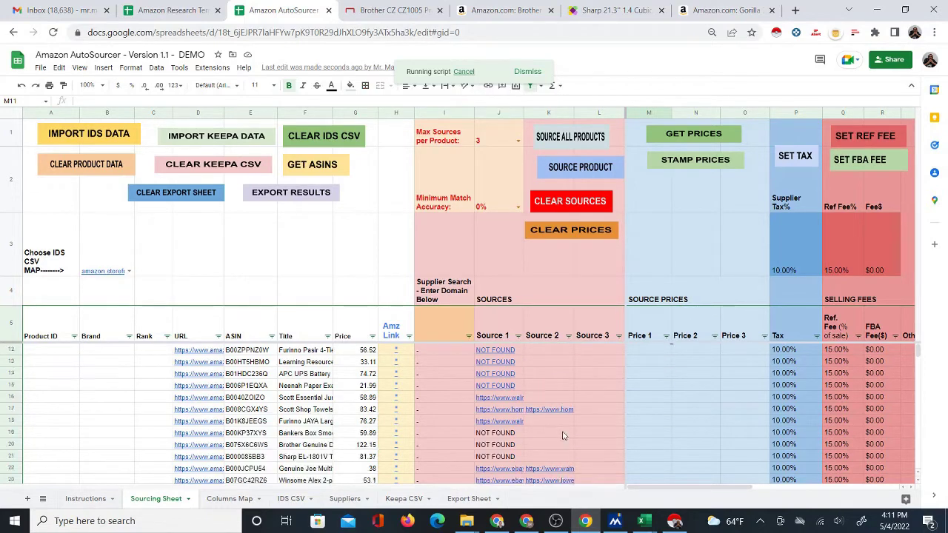
{"action": "scroll", "coordinate": [627, 428], "scroll_direction": "up", "scroll_amount": 6}
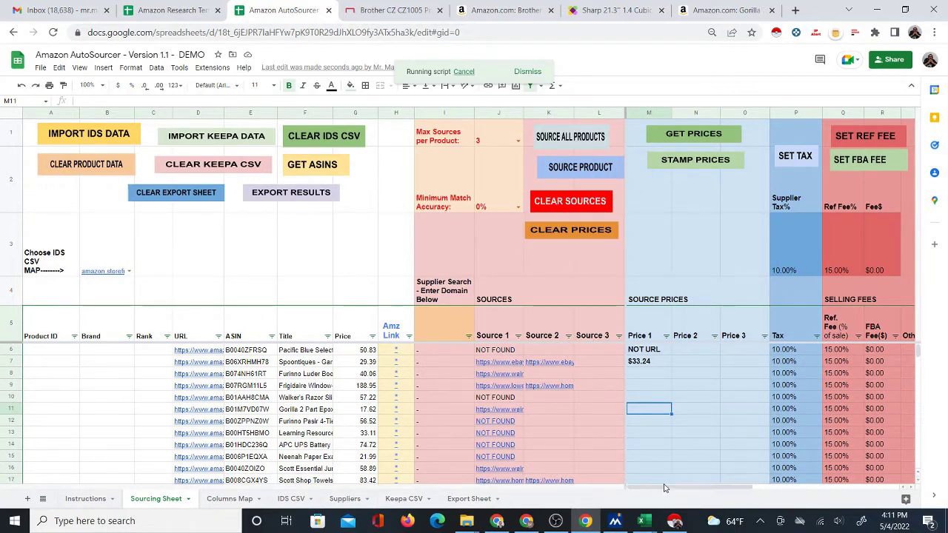
{"action": "mouse_move", "coordinate": [665, 487]}
{"action": "left_mouse_down"}
{"action": "mouse_move", "coordinate": [753, 488]}
{"action": "mouse_move", "coordinate": [666, 487]}
{"action": "left_mouse_up"}
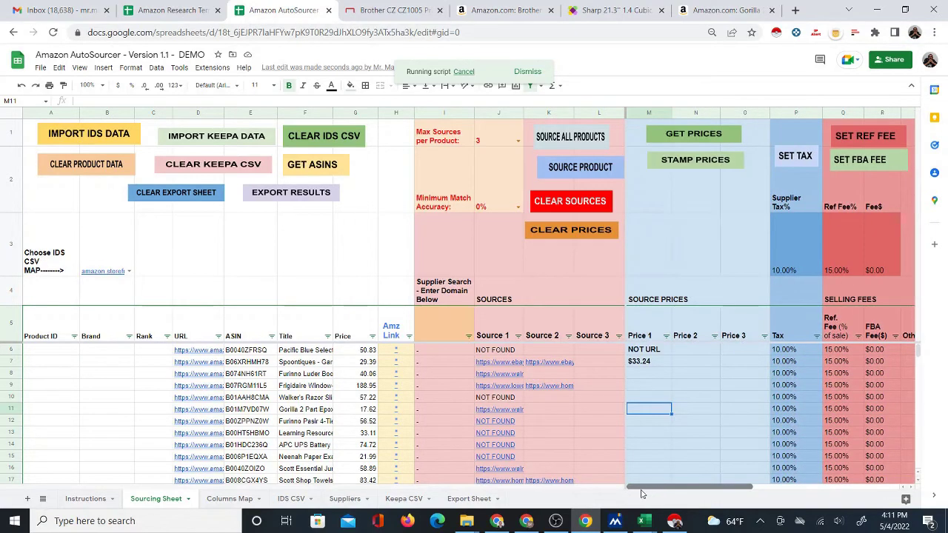
Open SKU Grid in a new tab and browse its supported suppliers page.
{"action": "left_click", "coordinate": [796, 9]}
{"action": "type", "text": "sku"}
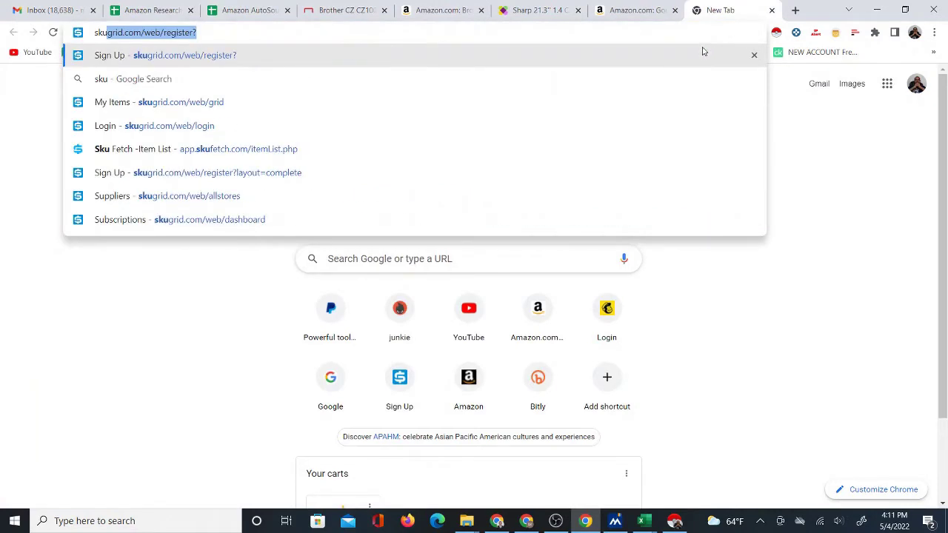
{"action": "key", "text": "Return"}
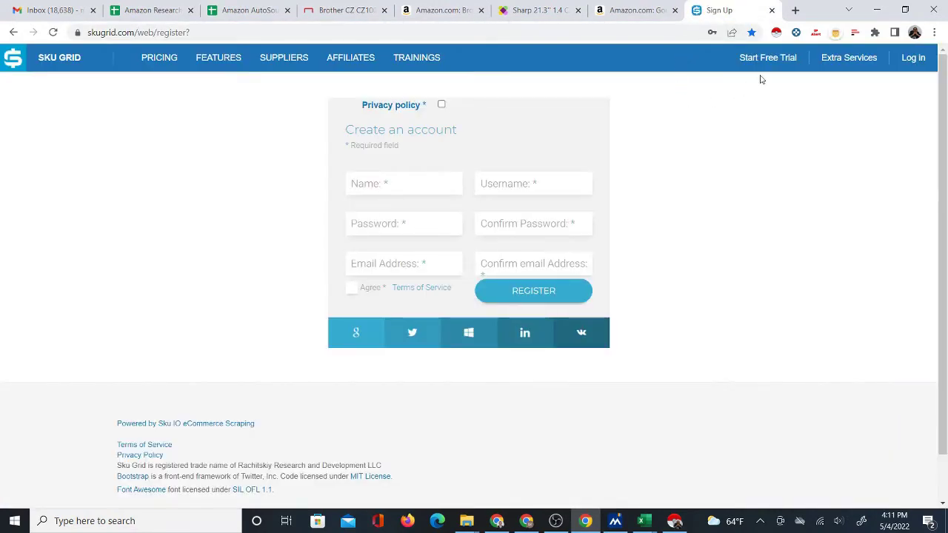
{"action": "left_click", "coordinate": [263, 59]}
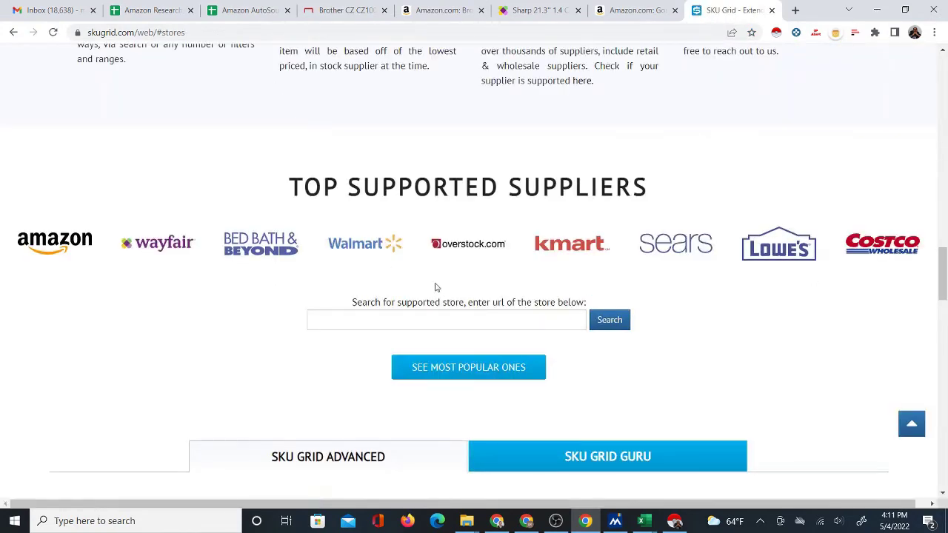
{"action": "scroll", "coordinate": [437, 285], "scroll_direction": "up", "scroll_amount": 3}
{"action": "scroll", "coordinate": [445, 260], "scroll_direction": "up", "scroll_amount": 15}
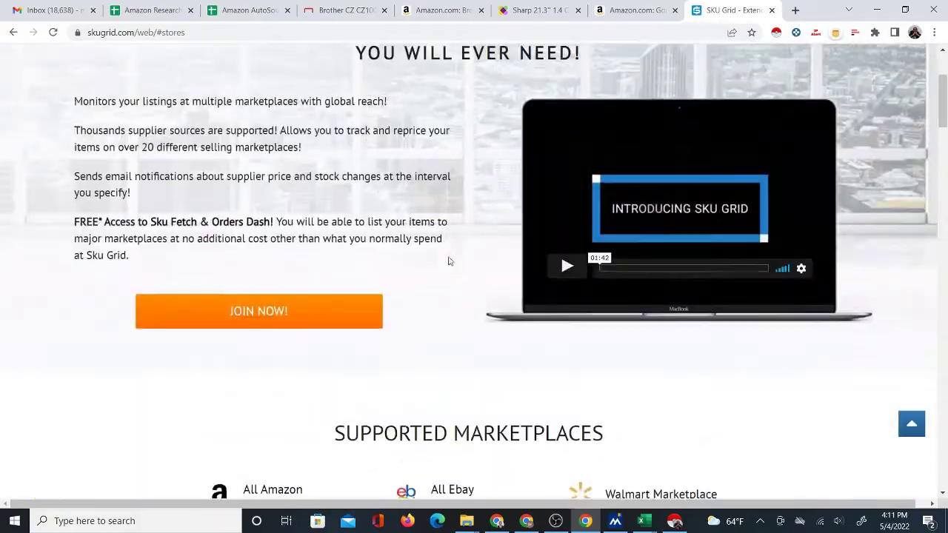
{"action": "scroll", "coordinate": [460, 267], "scroll_direction": "down", "scroll_amount": 11}
{"action": "scroll", "coordinate": [461, 269], "scroll_direction": "down", "scroll_amount": 20}
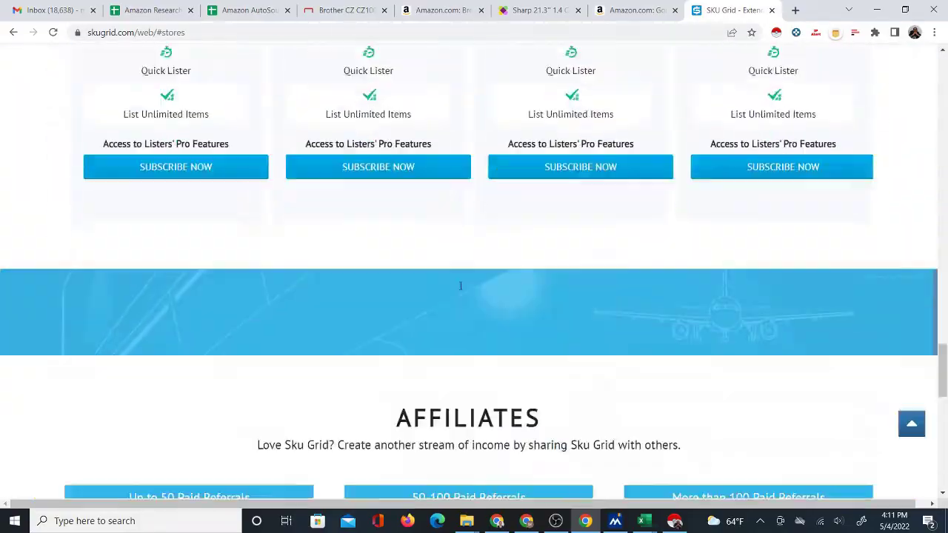
{"action": "scroll", "coordinate": [461, 289], "scroll_direction": "up", "scroll_amount": 20}
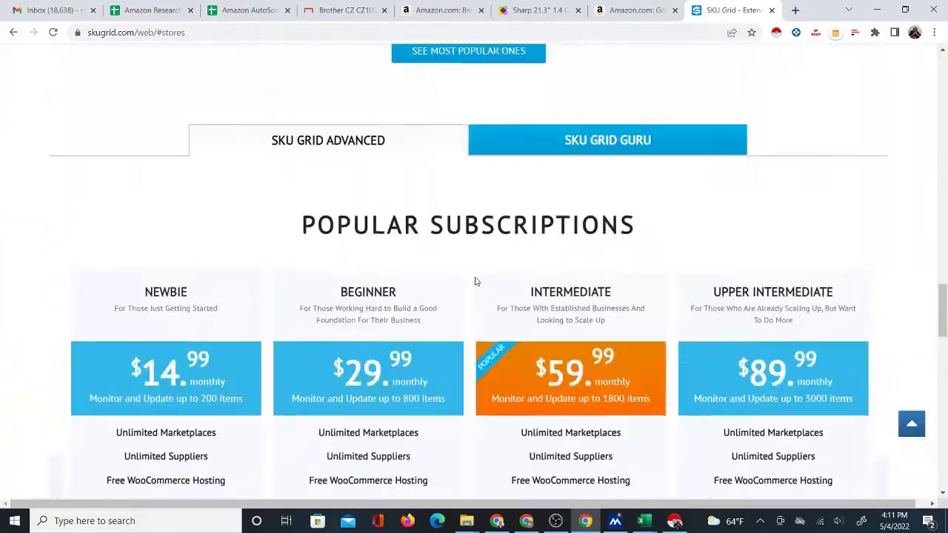
{"action": "scroll", "coordinate": [419, 247], "scroll_direction": "up", "scroll_amount": 15}
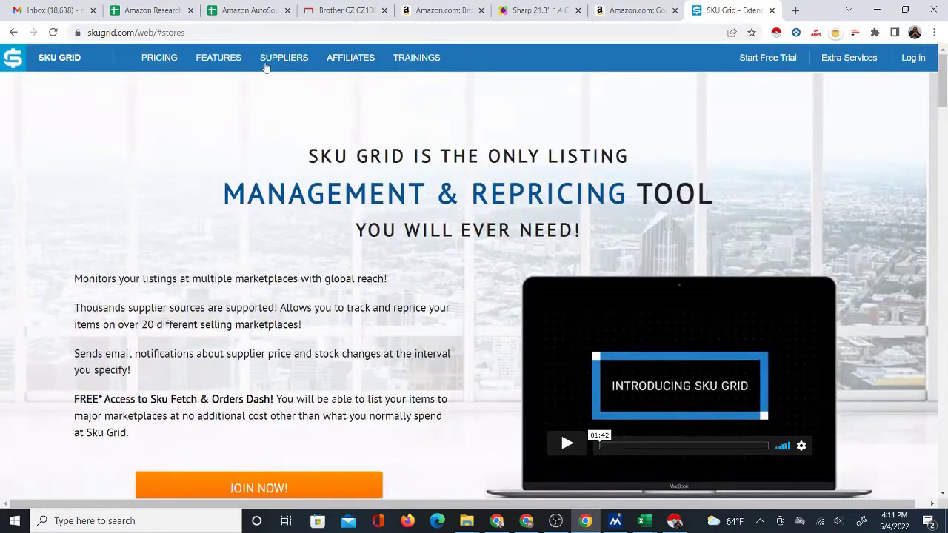
Expand the full supported stores list, glance at the Gorilla epoxy page, and return to the sheet.
{"action": "left_click", "coordinate": [265, 65]}
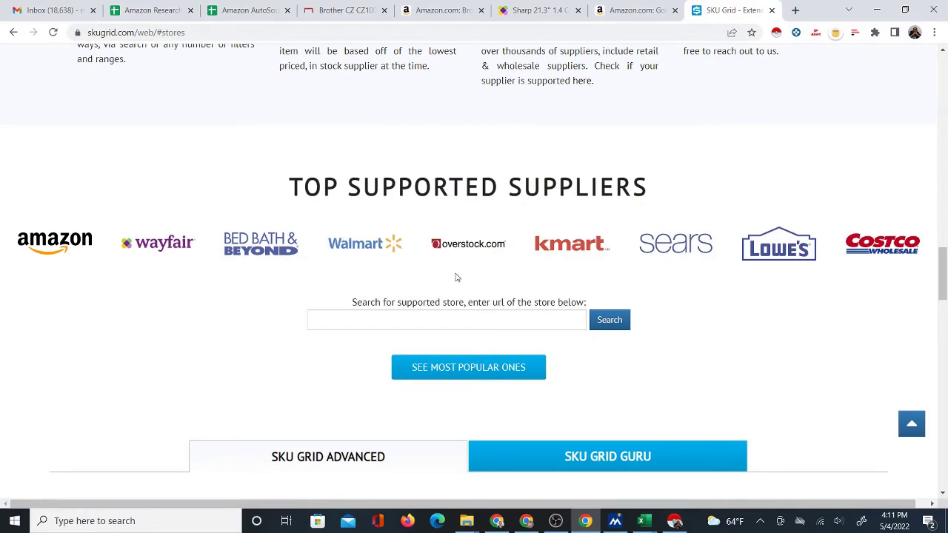
{"action": "scroll", "coordinate": [474, 311], "scroll_direction": "down", "scroll_amount": 2}
{"action": "left_click", "coordinate": [455, 246]}
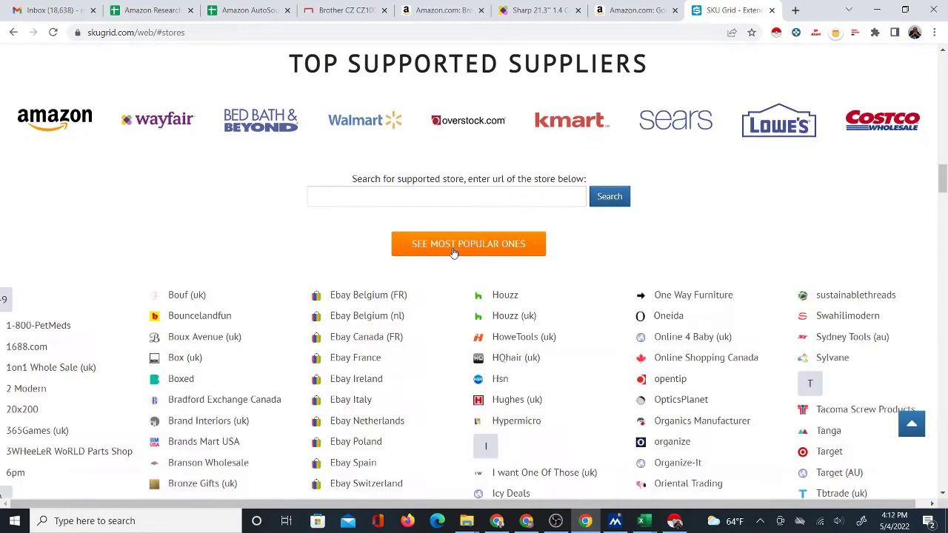
{"action": "scroll", "coordinate": [452, 311], "scroll_direction": "down", "scroll_amount": 3}
{"action": "scroll", "coordinate": [444, 326], "scroll_direction": "down", "scroll_amount": 12}
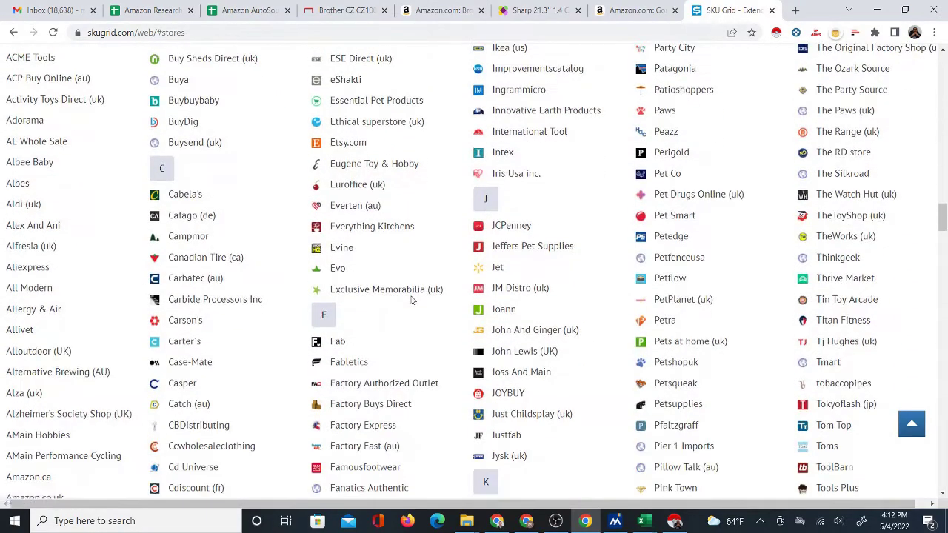
{"action": "scroll", "coordinate": [418, 308], "scroll_direction": "down", "scroll_amount": 20}
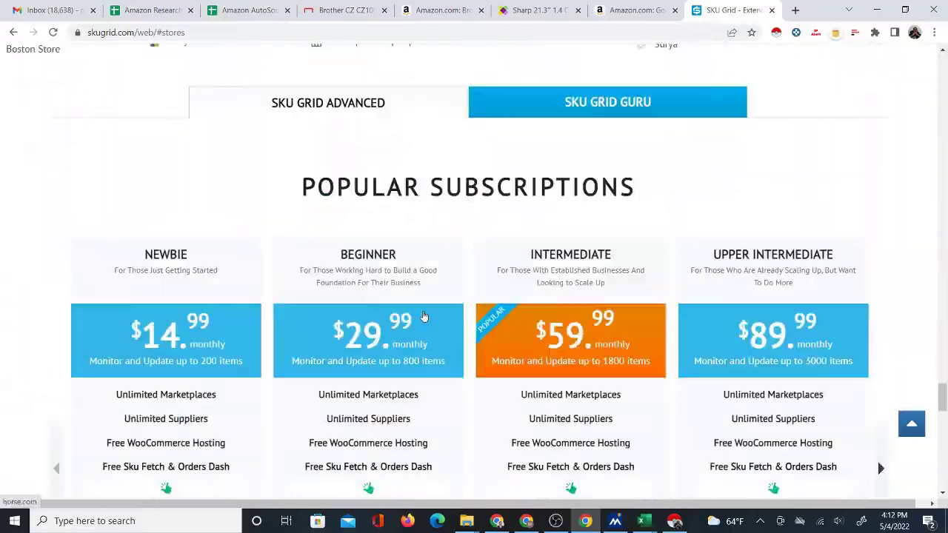
{"action": "scroll", "coordinate": [430, 315], "scroll_direction": "up", "scroll_amount": 20}
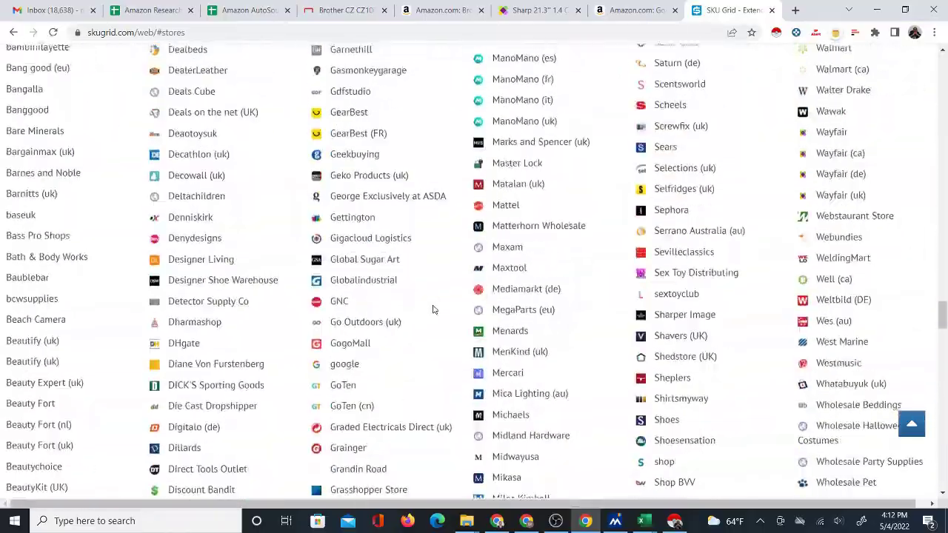
{"action": "scroll", "coordinate": [439, 308], "scroll_direction": "up", "scroll_amount": 15}
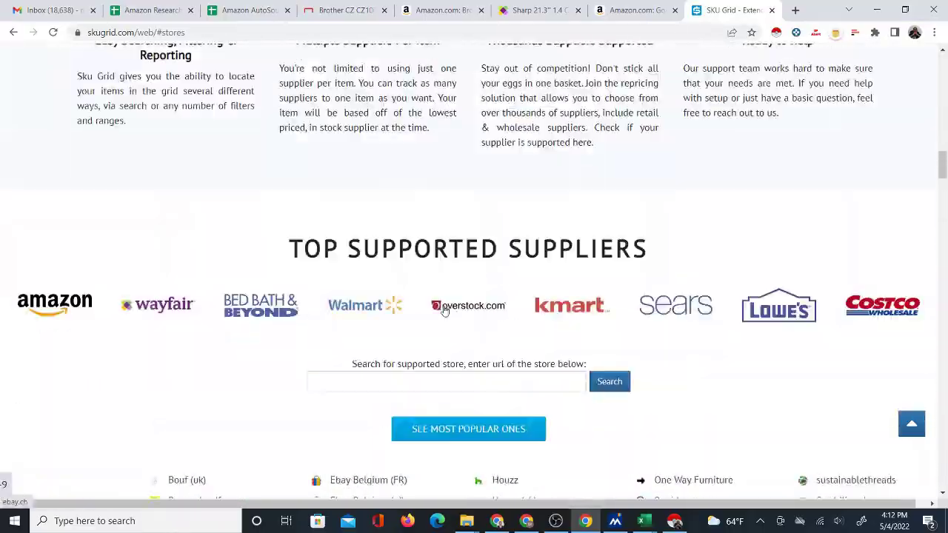
{"action": "scroll", "coordinate": [445, 310], "scroll_direction": "down", "scroll_amount": 5}
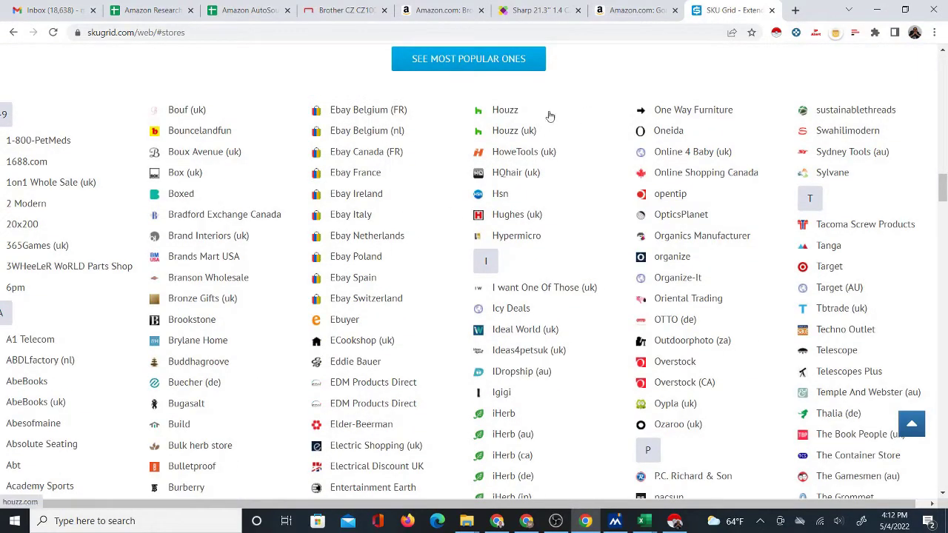
{"action": "left_click", "coordinate": [631, 9]}
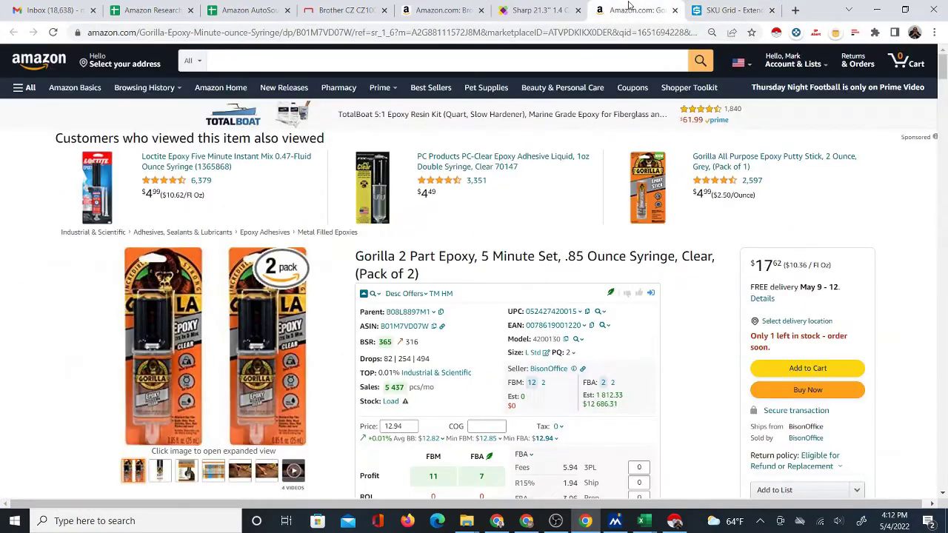
{"action": "left_click", "coordinate": [234, 13]}
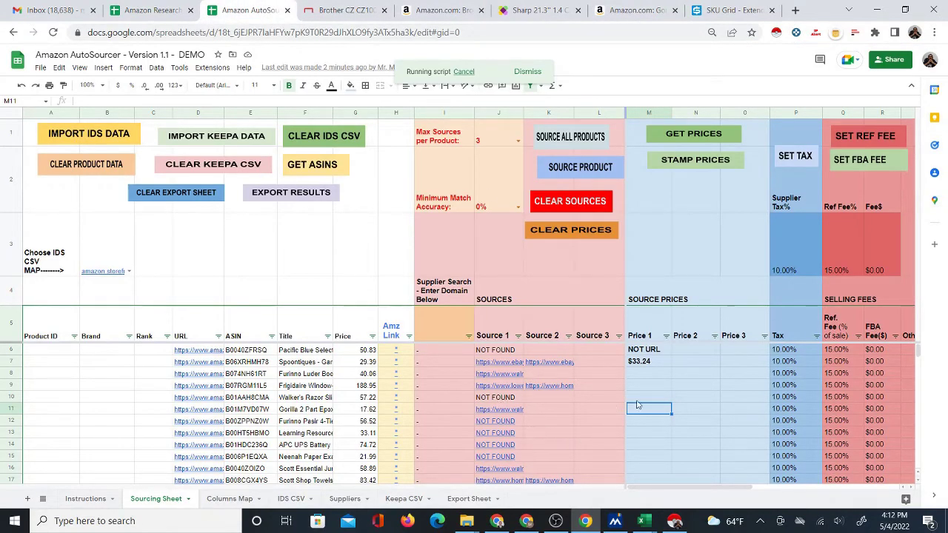
Fetch the supplier price for M27 twice, dismissing each script error banner.
{"action": "scroll", "coordinate": [645, 438], "scroll_direction": "down", "scroll_amount": 3}
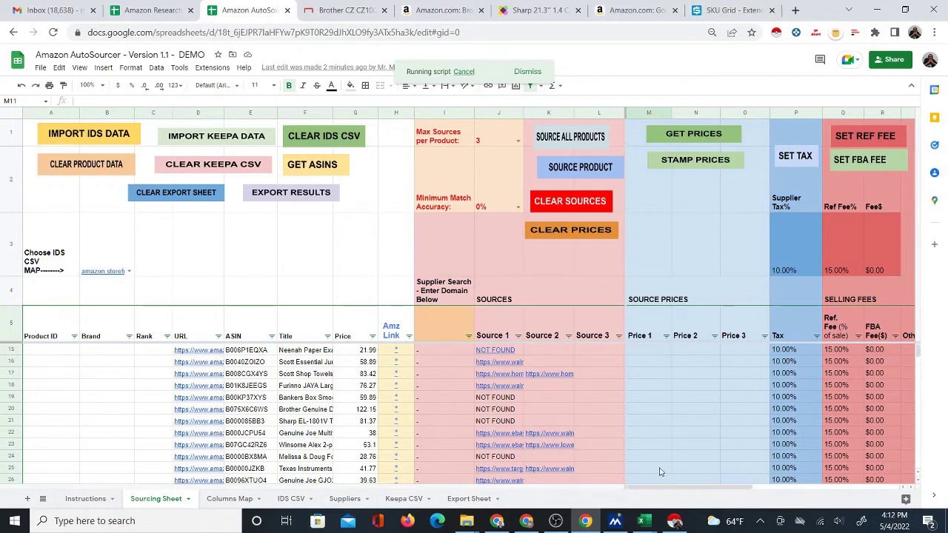
{"action": "scroll", "coordinate": [659, 485], "scroll_direction": "up", "scroll_amount": 3}
{"action": "left_click_drag", "start_coordinate": [663, 490], "coordinate": [808, 490]}
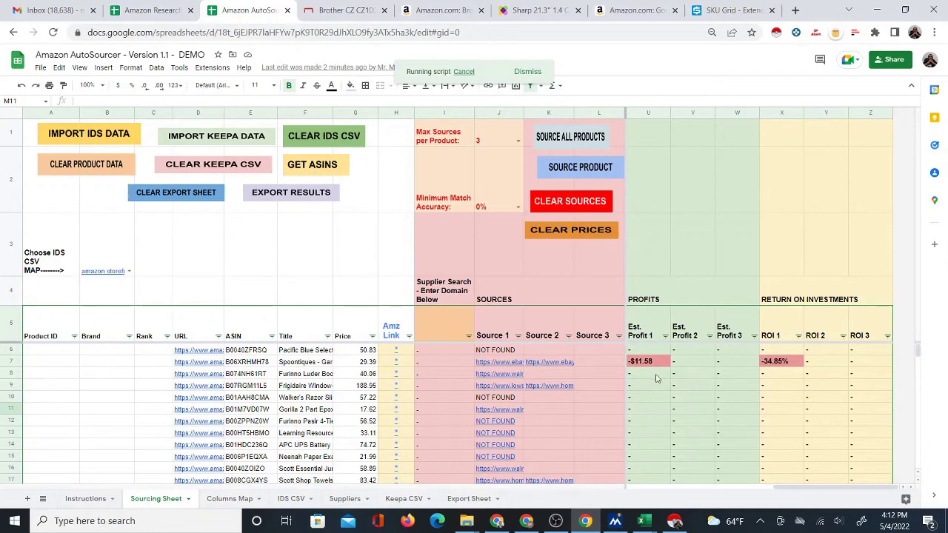
{"action": "left_click_drag", "start_coordinate": [810, 492], "coordinate": [798, 489]}
{"action": "scroll", "coordinate": [800, 415], "scroll_direction": "left", "scroll_amount": 5}
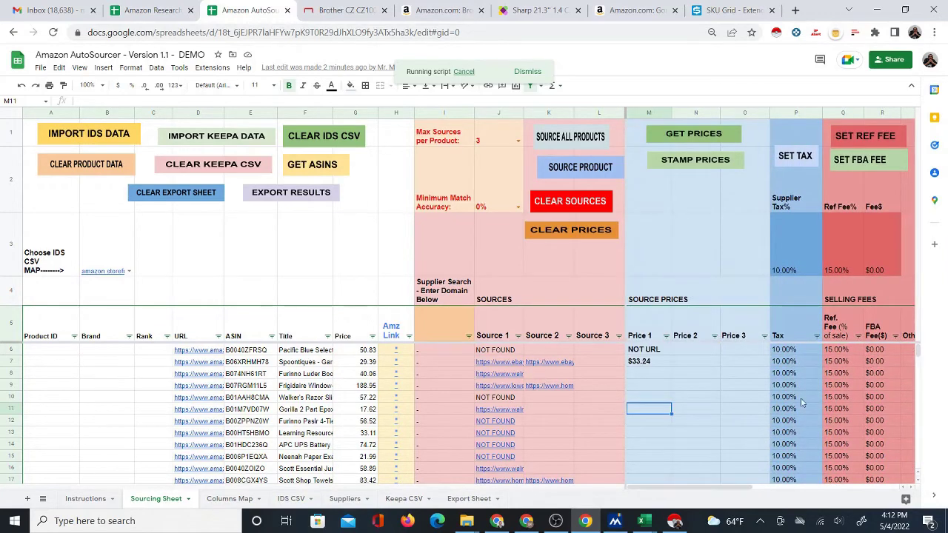
{"action": "scroll", "coordinate": [711, 443], "scroll_direction": "down", "scroll_amount": 3}
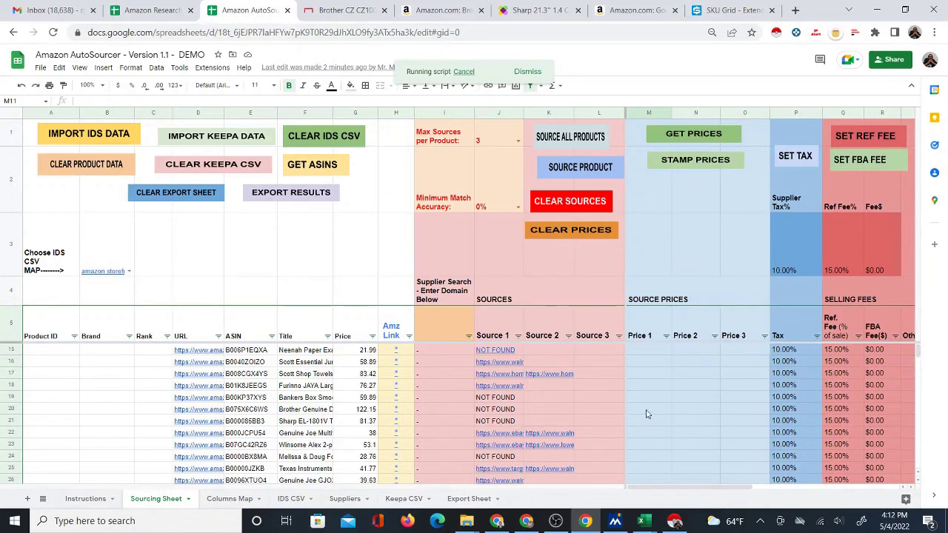
{"action": "scroll", "coordinate": [640, 395], "scroll_direction": "down", "scroll_amount": 3}
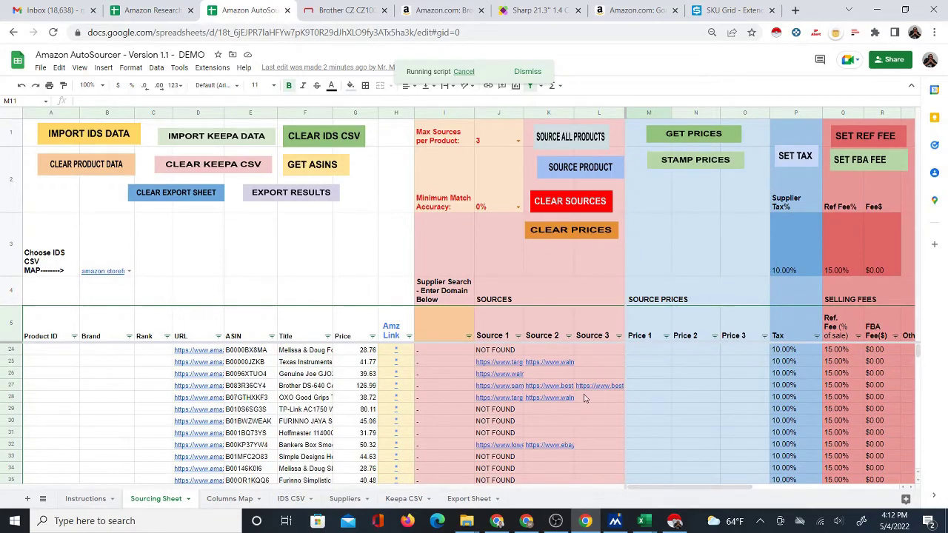
{"action": "left_click", "coordinate": [639, 386]}
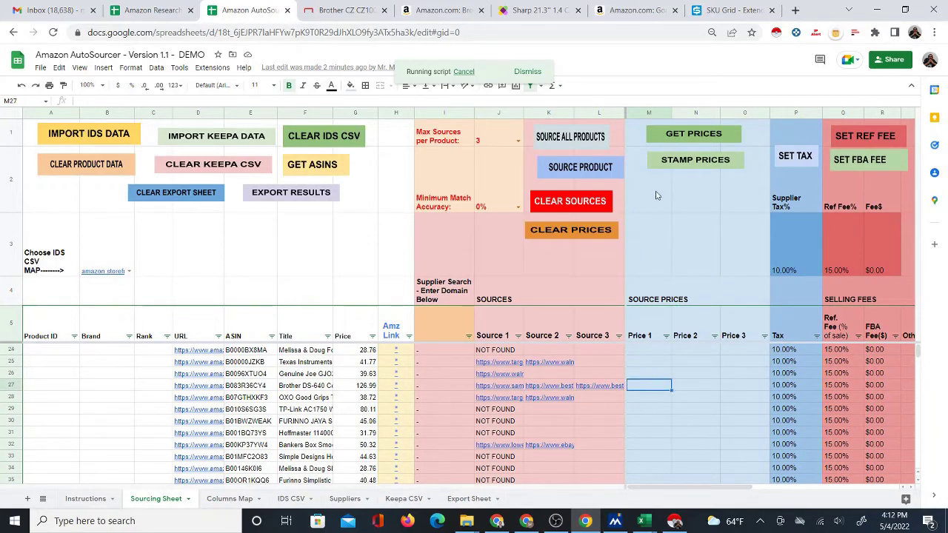
{"action": "left_click", "coordinate": [674, 133]}
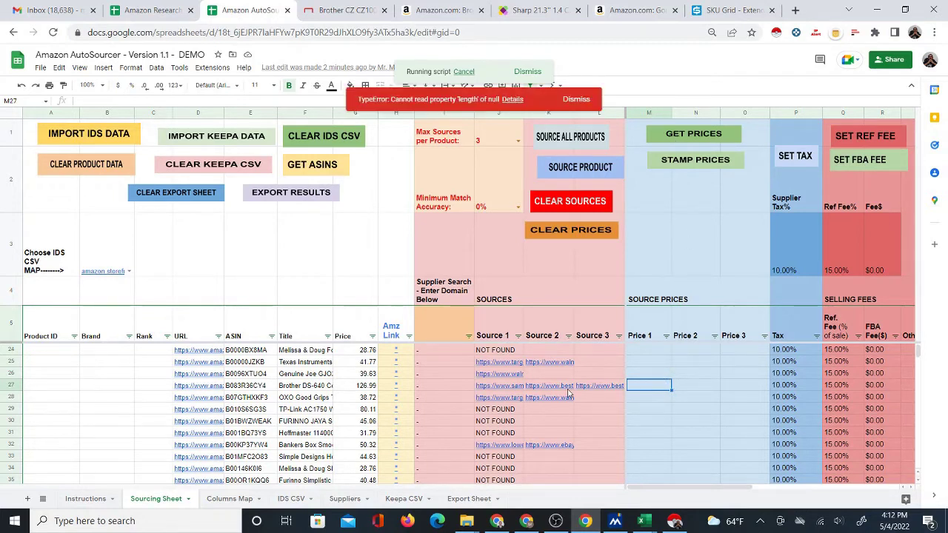
{"action": "left_click", "coordinate": [593, 103]}
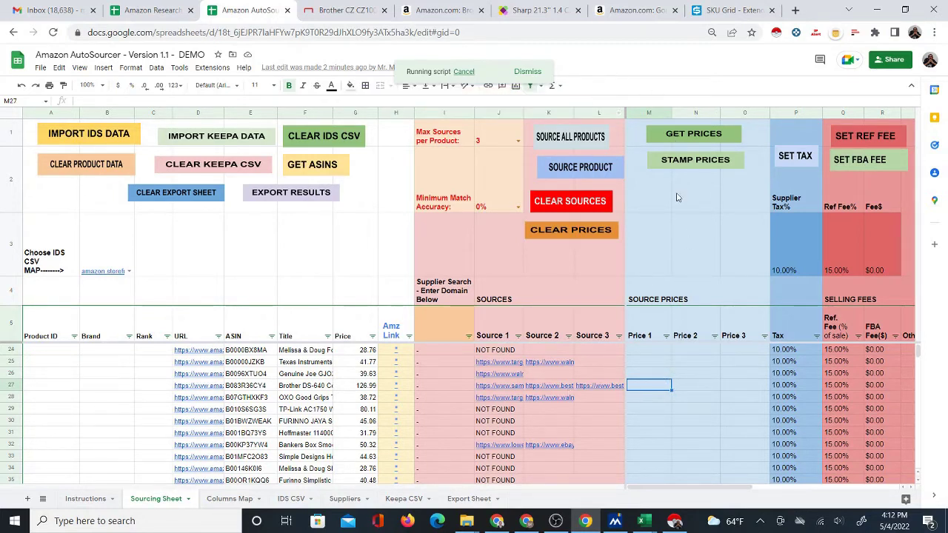
{"action": "left_click", "coordinate": [687, 135]}
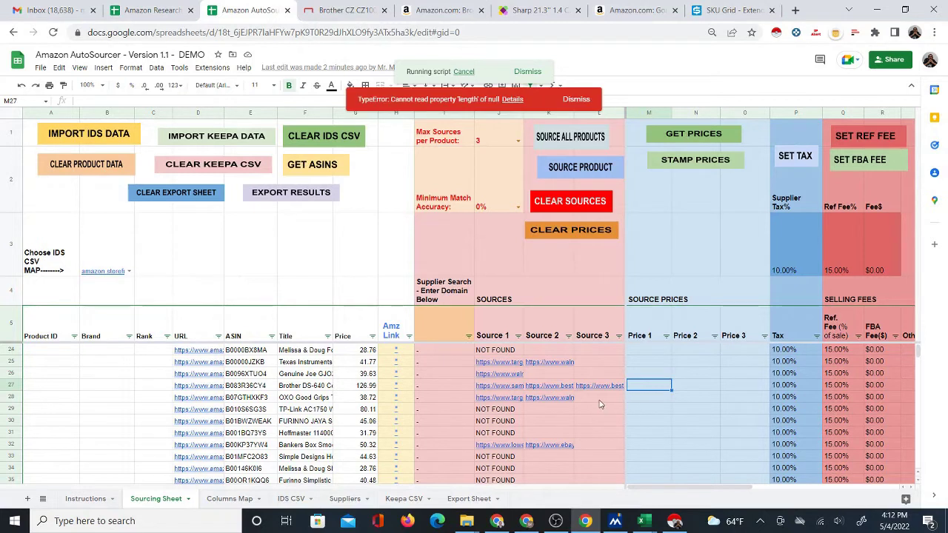
{"action": "left_click", "coordinate": [578, 100]}
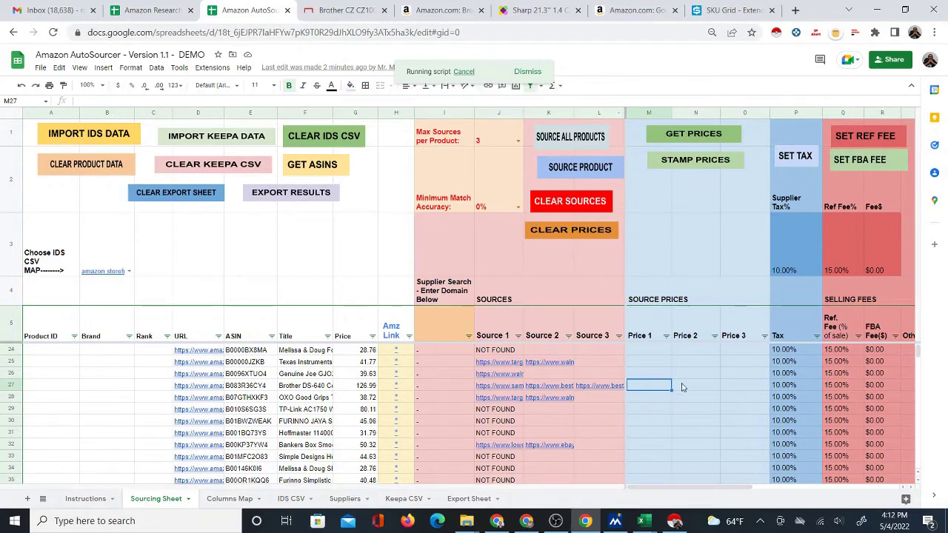
Fetch supplier prices for M28, M32 and M40, then dismiss the TypeError banner.
{"action": "left_click", "coordinate": [650, 401]}
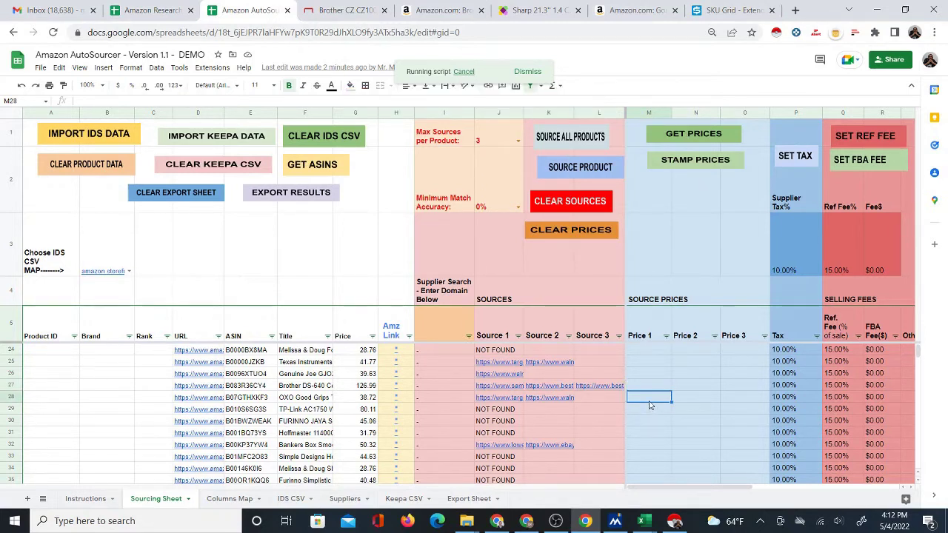
{"action": "left_click", "coordinate": [678, 156]}
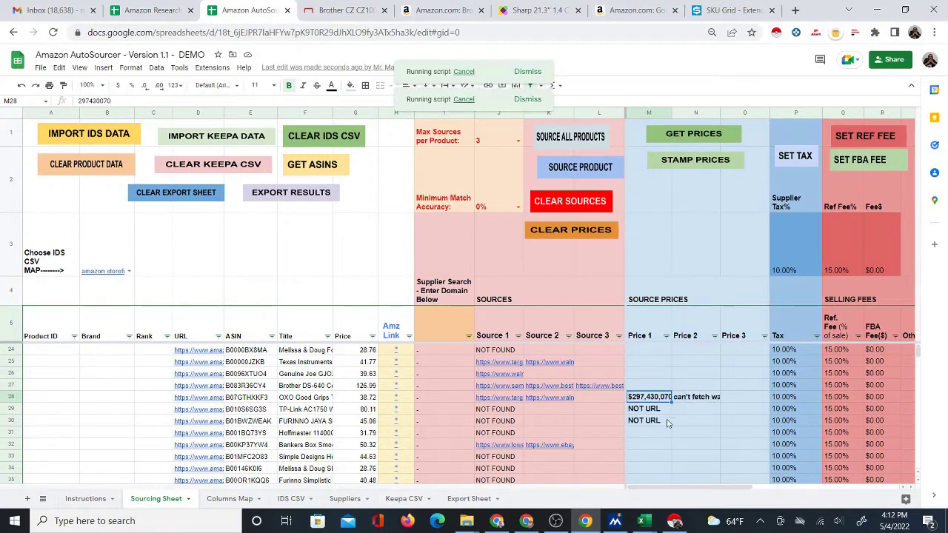
{"action": "scroll", "coordinate": [667, 423], "scroll_direction": "down", "scroll_amount": 2}
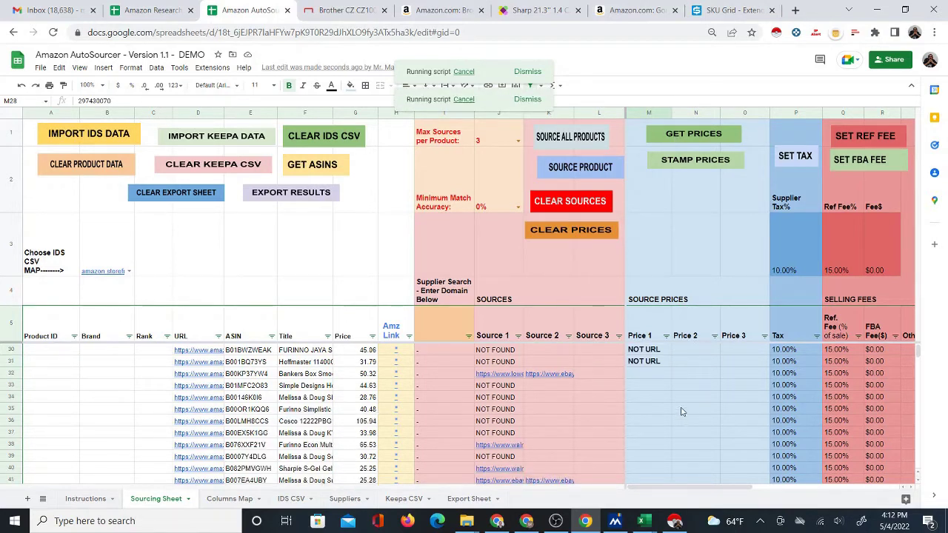
{"action": "left_click", "coordinate": [651, 377]}
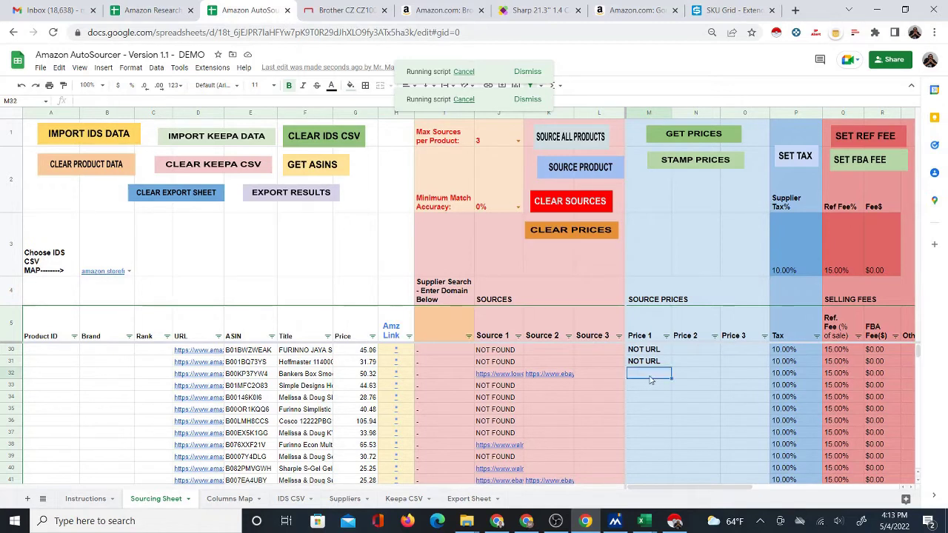
{"action": "left_click", "coordinate": [683, 134]}
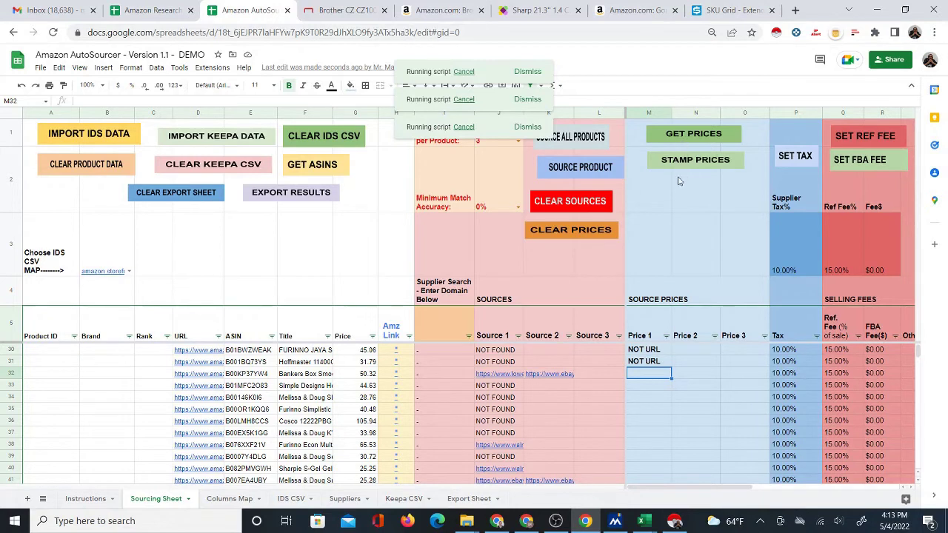
{"action": "scroll", "coordinate": [672, 403], "scroll_direction": "down", "scroll_amount": 3}
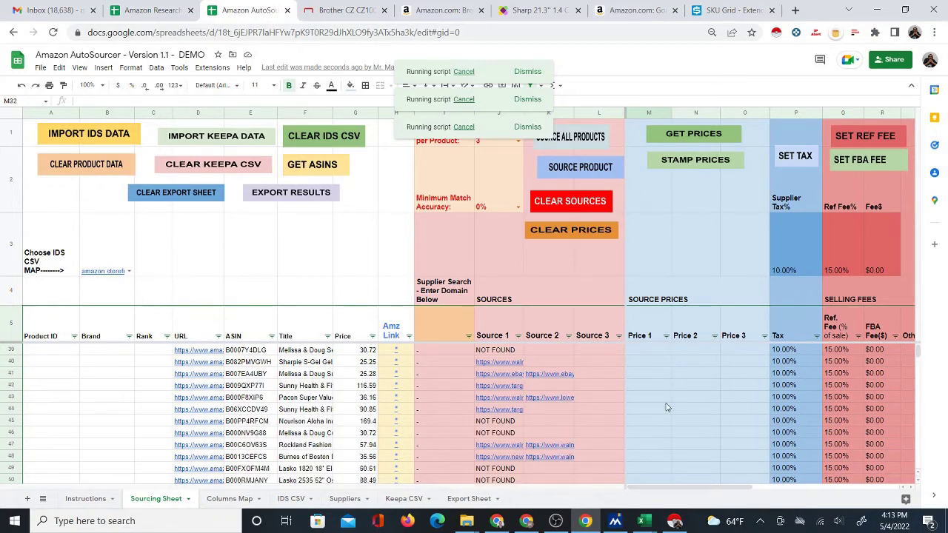
{"action": "left_click", "coordinate": [655, 363]}
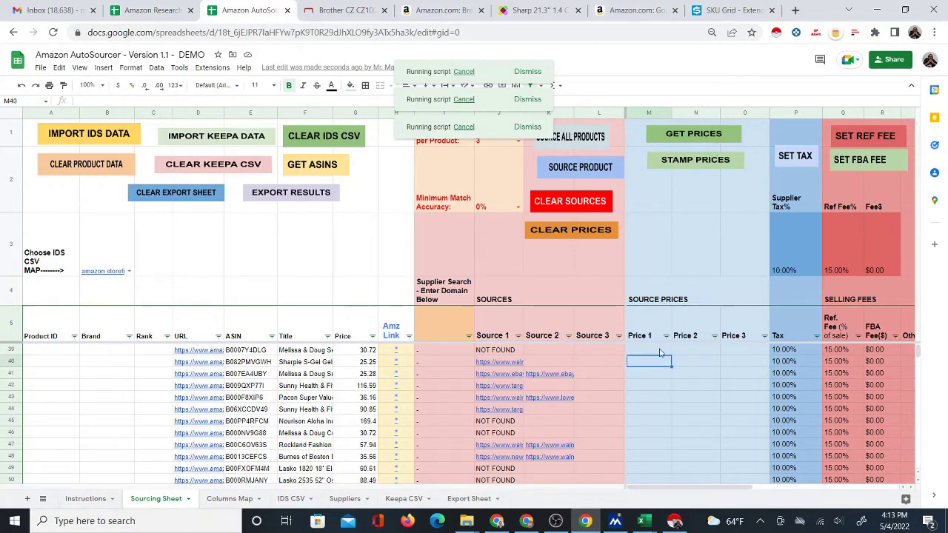
{"action": "left_click", "coordinate": [678, 140]}
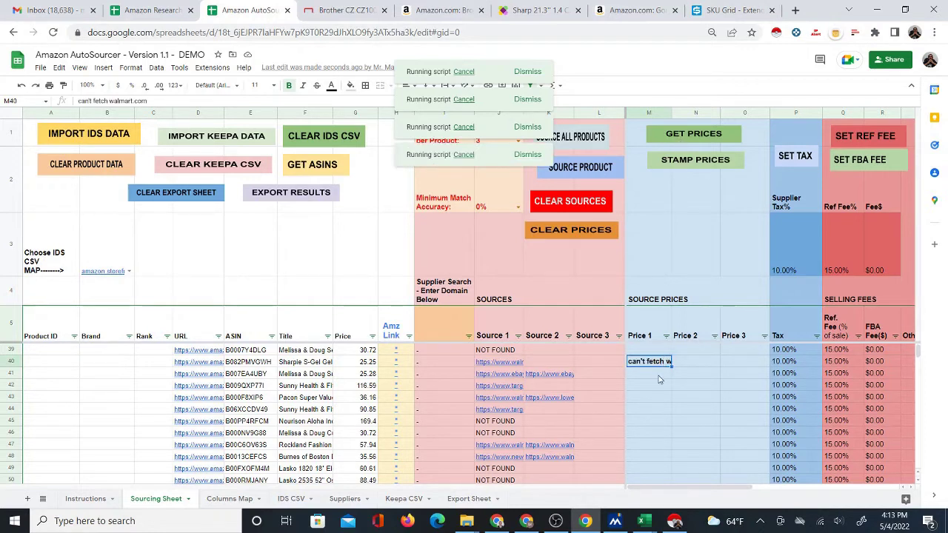
{"action": "left_click", "coordinate": [658, 377]}
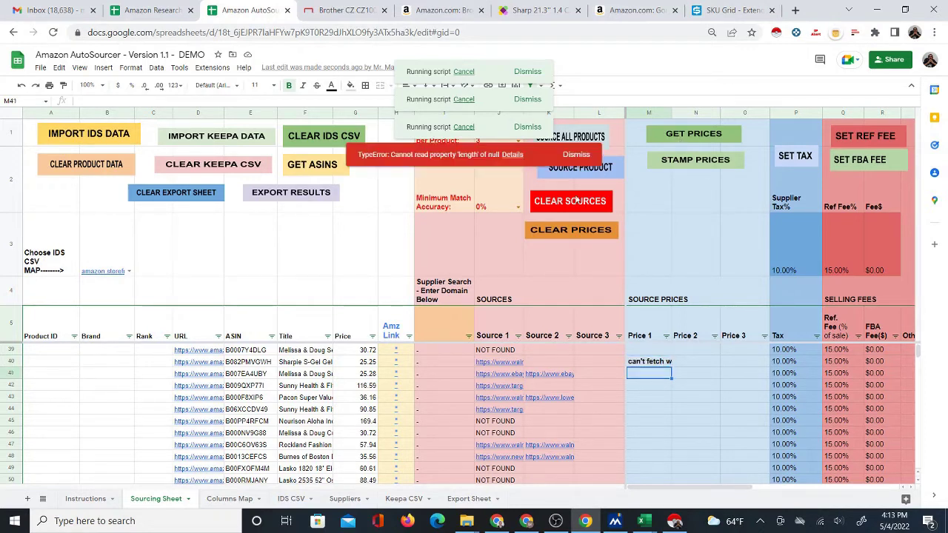
{"action": "left_click", "coordinate": [575, 156]}
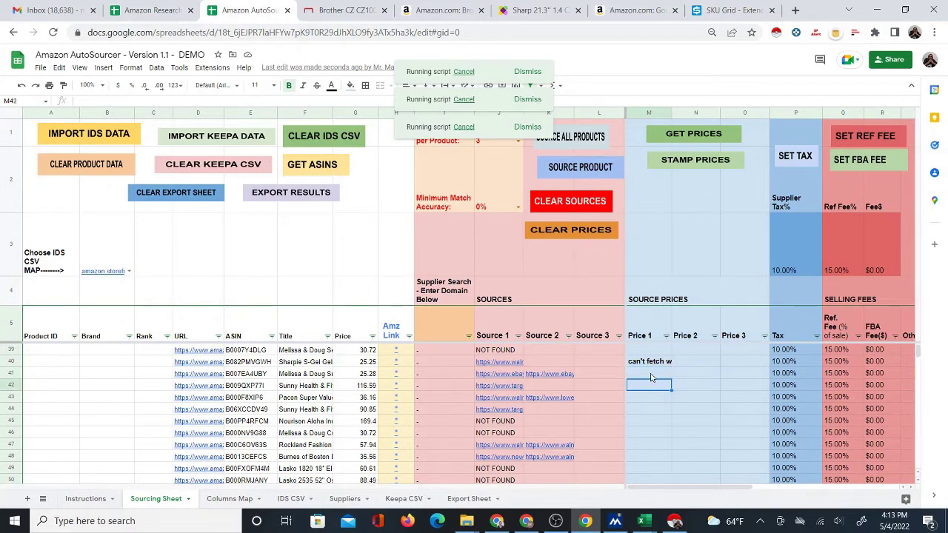
Enter =getprice(J41) in M41, which returns #ERROR!
{"action": "type", "text": "="}
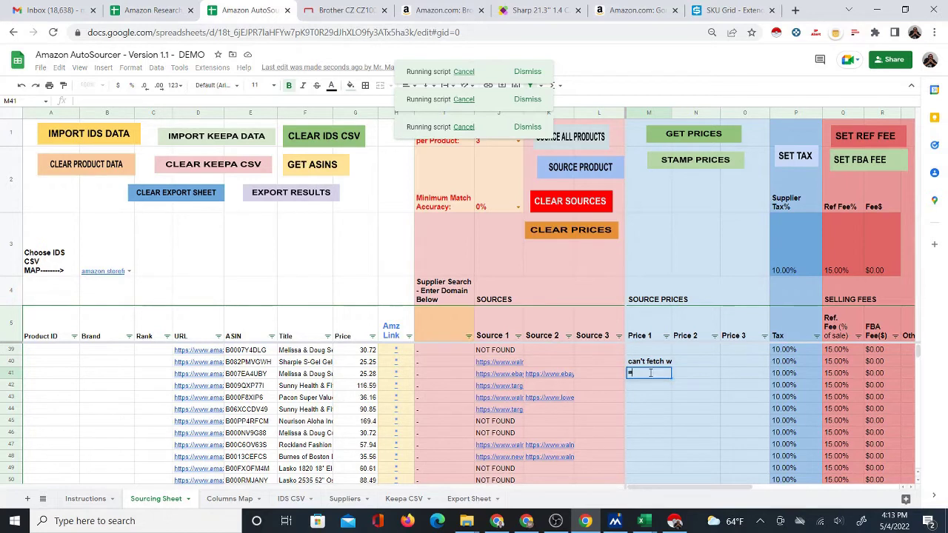
{"action": "type", "text": "getpr"}
{"action": "type", "text": "ice"}
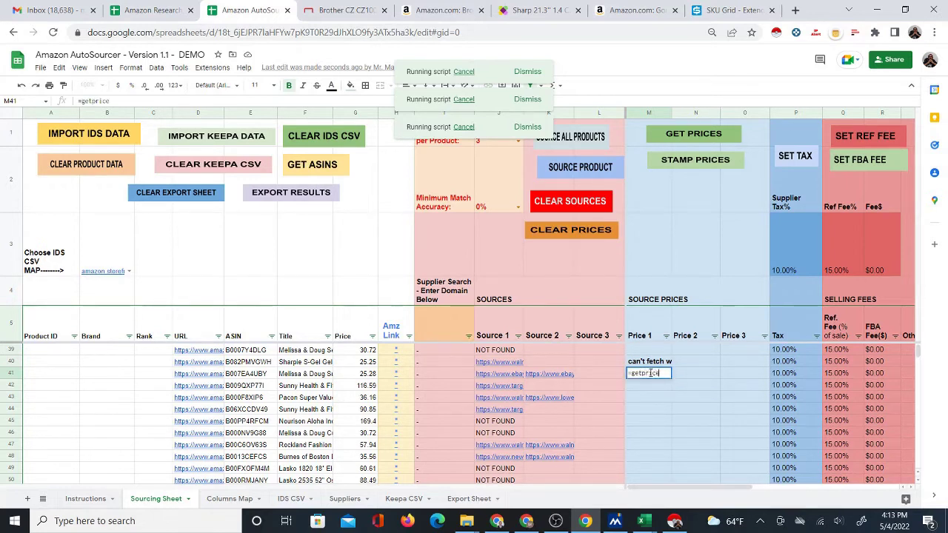
{"action": "type", "text": "("}
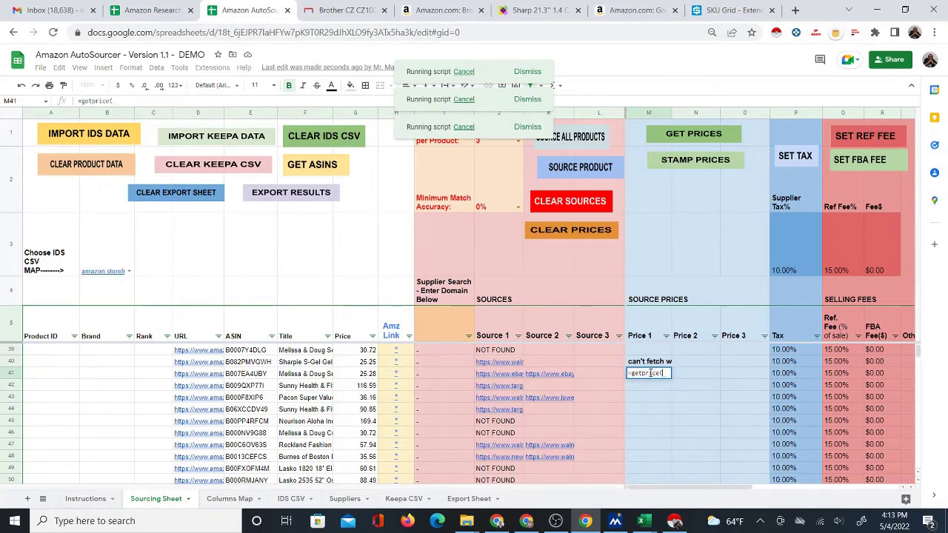
{"action": "left_click", "coordinate": [507, 378]}
{"action": "key", "text": "Return"}
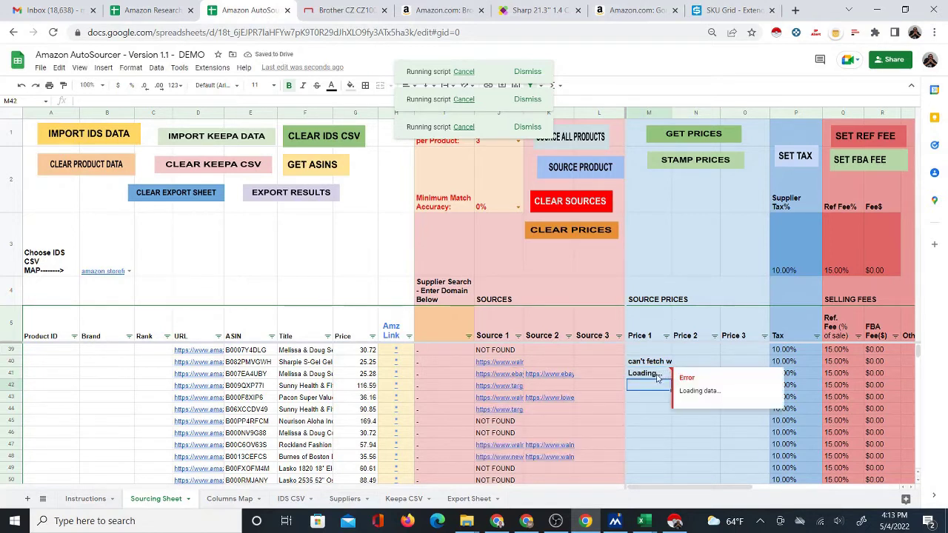
{"action": "left_click", "coordinate": [656, 376]}
{"action": "left_click", "coordinate": [650, 386]}
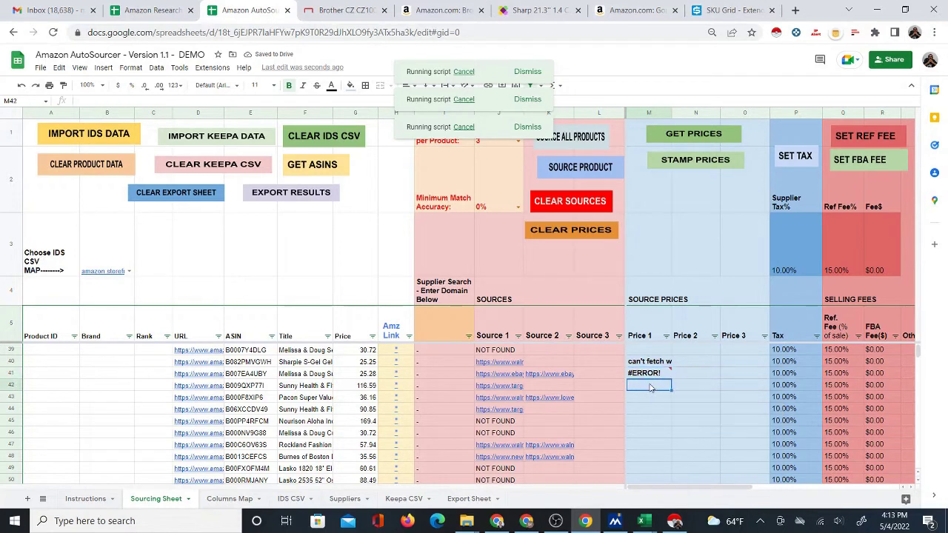
Enter =getprice(J42) in M42 and check the $105.99 price, -$17.49 profit and -16.50% ROI.
{"action": "type", "text": "=getpr"}
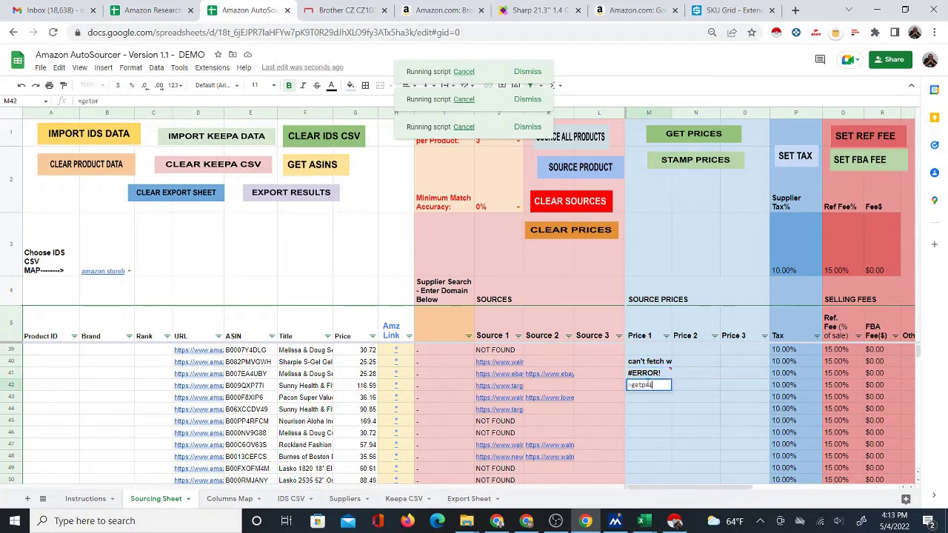
{"action": "type", "text": "ice("}
{"action": "left_click", "coordinate": [507, 386]}
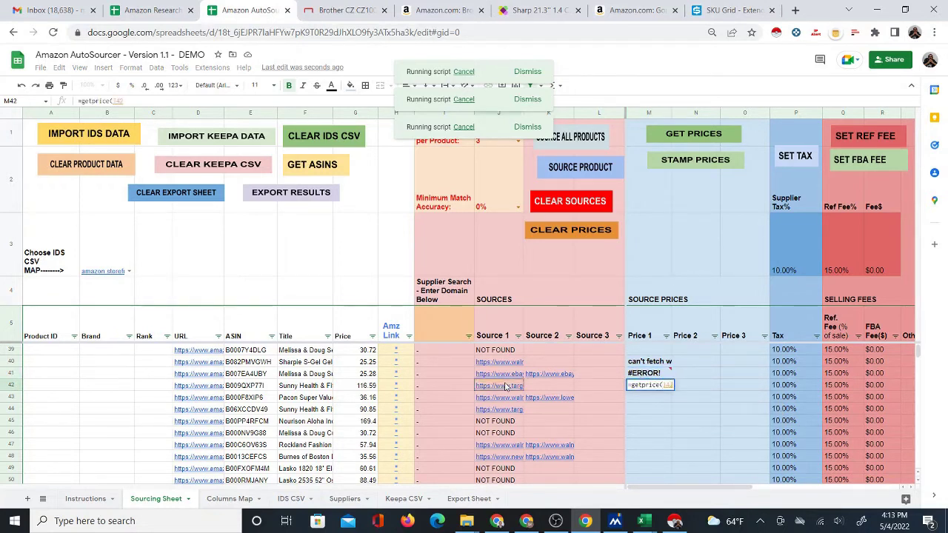
{"action": "key", "text": "Return"}
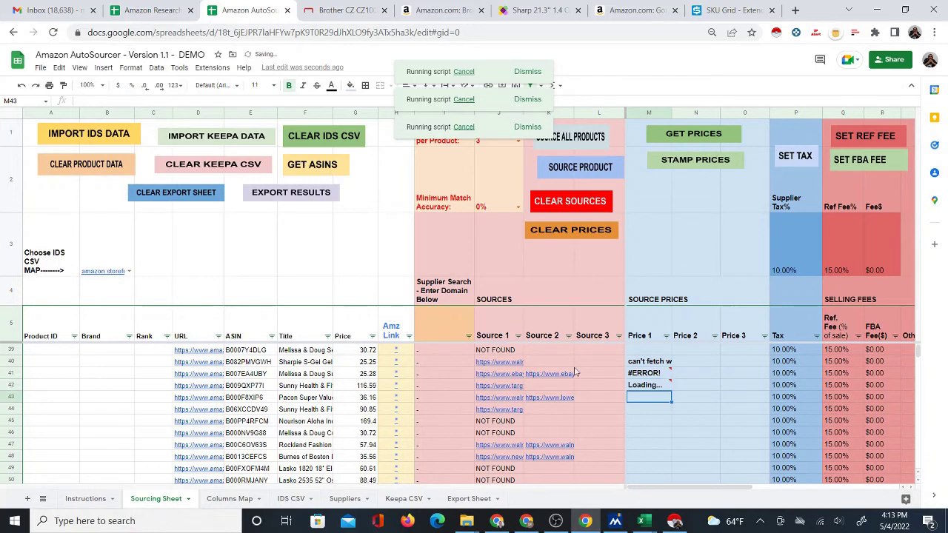
{"action": "left_click", "coordinate": [656, 390]}
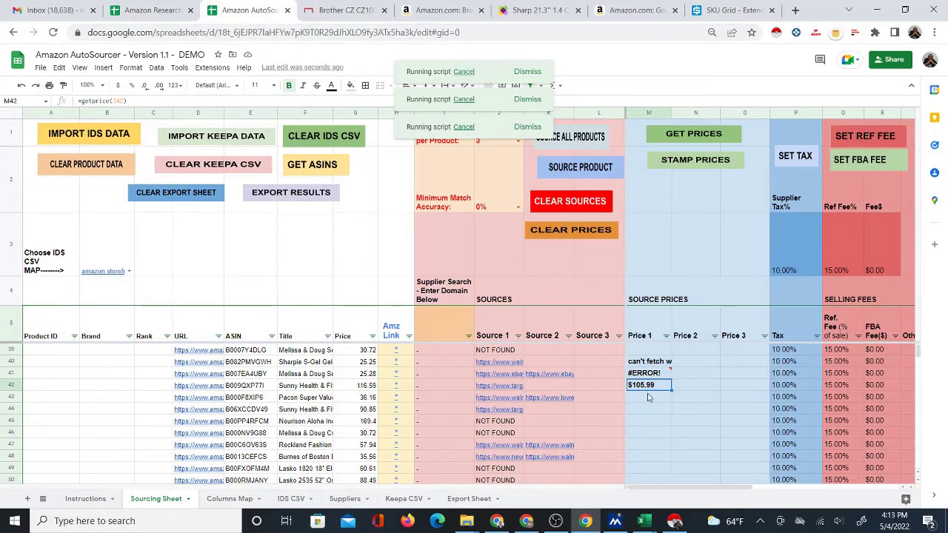
{"action": "key", "text": "Right"}
{"action": "key", "text": "Right"}
{"action": "key", "text": "Right"}
{"action": "key", "text": "Right"}
{"action": "key", "text": "Right"}
{"action": "key", "text": "Right"}
{"action": "key", "text": "Right"}
{"action": "key", "text": "Right"}
{"action": "key", "text": "Right"}
{"action": "key", "text": "Right"}
{"action": "key", "text": "Right"}
{"action": "key", "text": "Right"}
{"action": "key", "text": "Right"}
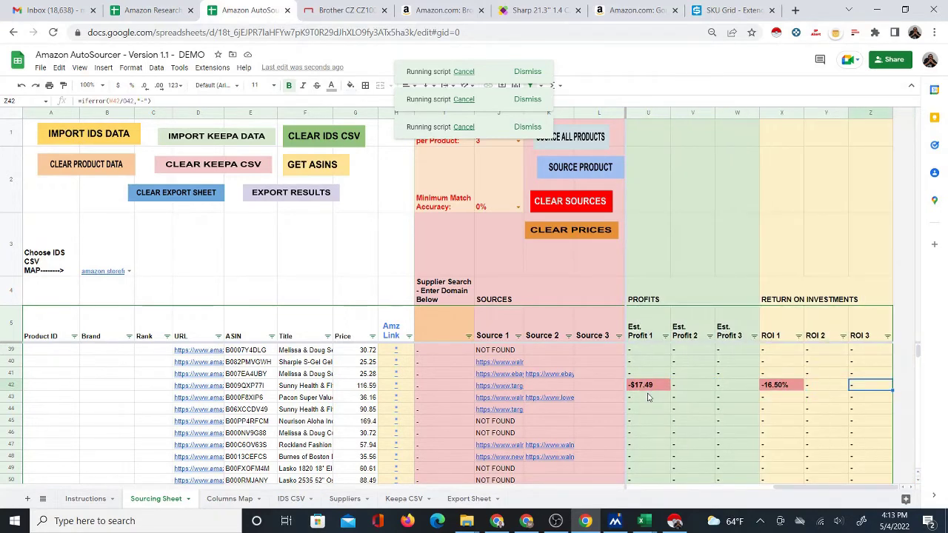
{"action": "key", "text": "Left"}
{"action": "key", "text": "Left"}
{"action": "key", "text": "Left"}
{"action": "key", "text": "Left"}
{"action": "key", "text": "Left"}
{"action": "key", "text": "Left"}
{"action": "key", "text": "Left"}
{"action": "key", "text": "Left"}
{"action": "key", "text": "Left"}
{"action": "key", "text": "Left"}
{"action": "key", "text": "Left"}
{"action": "key", "text": "Left"}
{"action": "key", "text": "Left"}
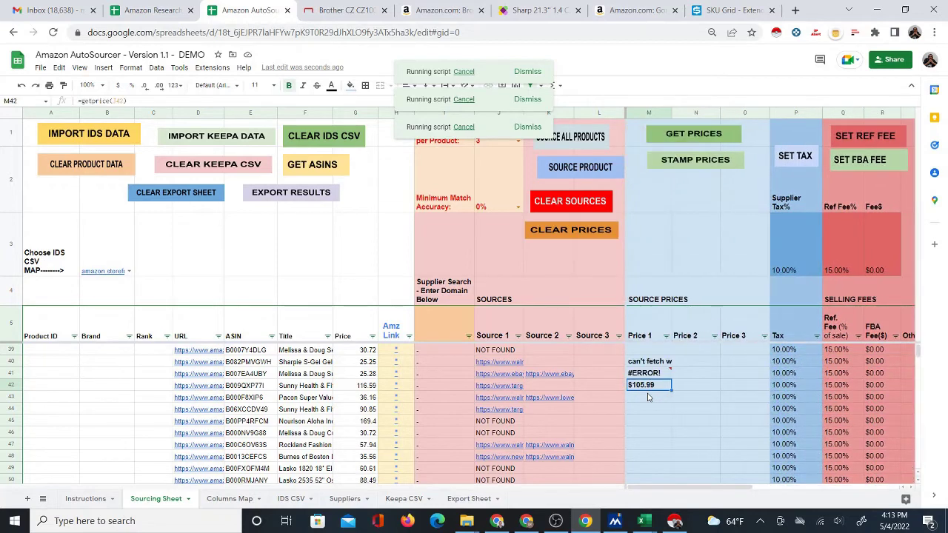
{"action": "key", "text": "Right"}
{"action": "key", "text": "Down"}
{"action": "key", "text": "Down"}
{"action": "key", "text": "Down"}
{"action": "key", "text": "Down"}
{"action": "key", "text": "Down"}
{"action": "key", "text": "Down"}
{"action": "key", "text": "Down"}
{"action": "key", "text": "Down"}
{"action": "key", "text": "Down"}
{"action": "key", "text": "Down"}
{"action": "key", "text": "Down"}
{"action": "key", "text": "Down"}
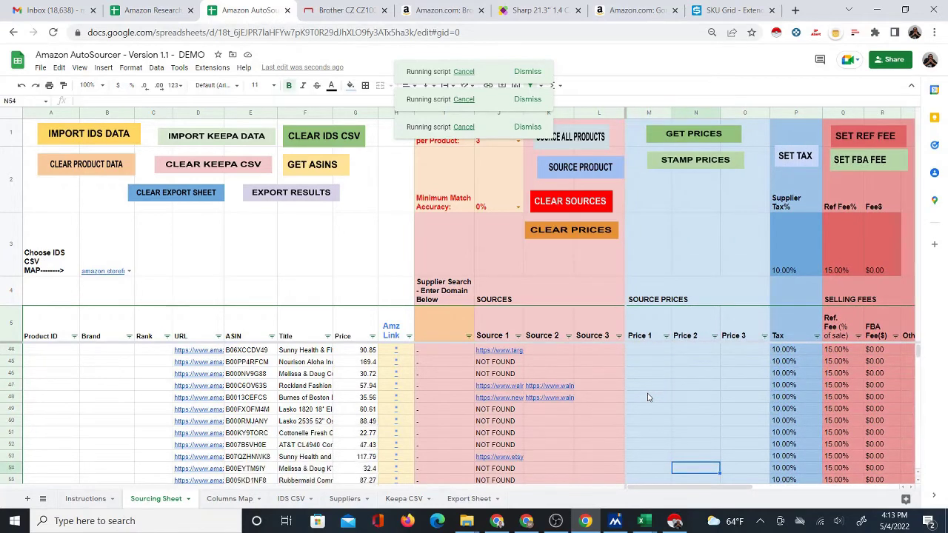
{"action": "key", "text": "Left"}
{"action": "key", "text": "Down"}
{"action": "key", "text": "Down"}
{"action": "key", "text": "Down"}
{"action": "key", "text": "Down"}
{"action": "key", "text": "Down"}
{"action": "key", "text": "Down"}
{"action": "key", "text": "Down"}
{"action": "key", "text": "Down"}
{"action": "key", "text": "Down"}
{"action": "key", "text": "Down"}
{"action": "key", "text": "Down"}
{"action": "key", "text": "Down"}
{"action": "key", "text": "Down"}
{"action": "key", "text": "Down"}
{"action": "key", "text": "Down"}
{"action": "key", "text": "Down"}
{"action": "key", "text": "Down"}
{"action": "key", "text": "Down"}
{"action": "key", "text": "Down"}
{"action": "key", "text": "Down"}
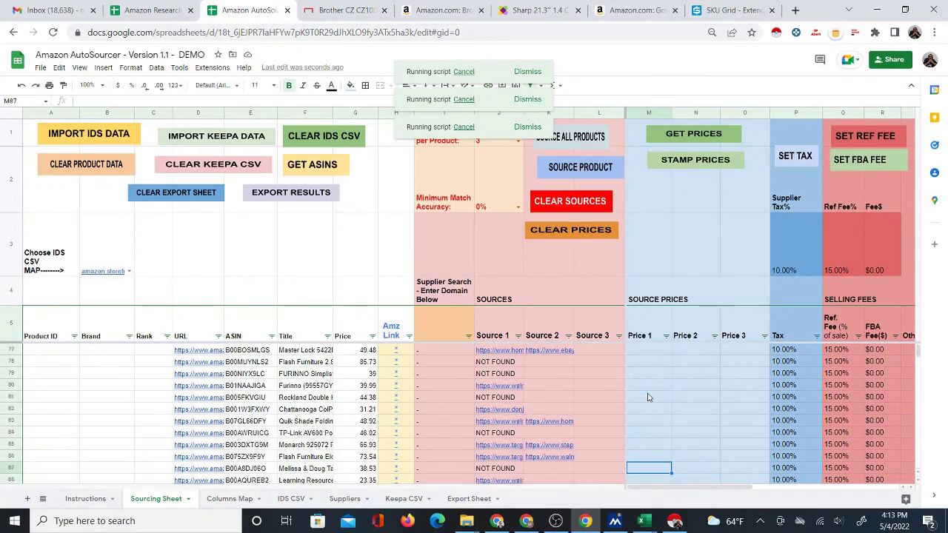
{"action": "key", "text": "Down"}
{"action": "key", "text": "Down"}
{"action": "key", "text": "Down"}
{"action": "key", "text": "Down"}
{"action": "key", "text": "Down"}
{"action": "key", "text": "Down"}
{"action": "key", "text": "Down"}
{"action": "key", "text": "Down"}
{"action": "key", "text": "Down"}
{"action": "key", "text": "Down"}
{"action": "key", "text": "Down"}
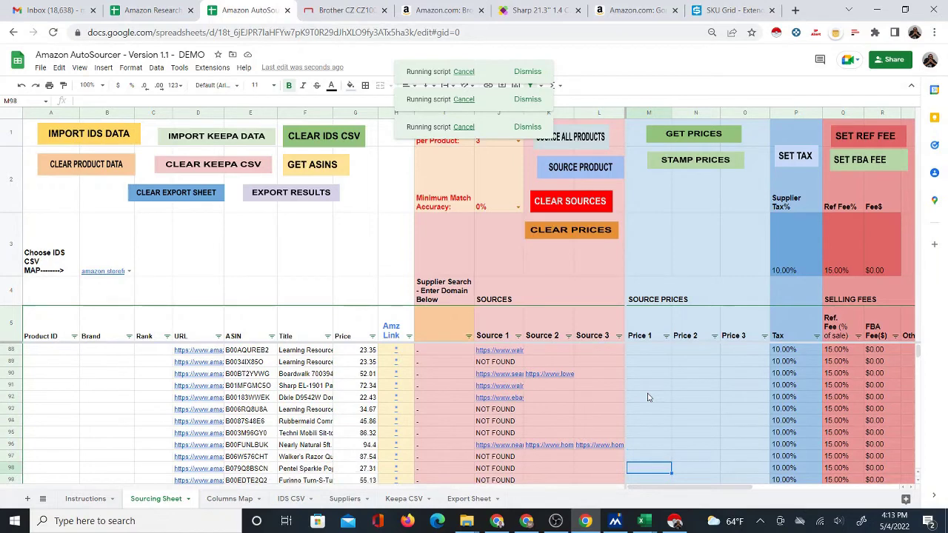
{"action": "key", "text": "ctrl+Up"}
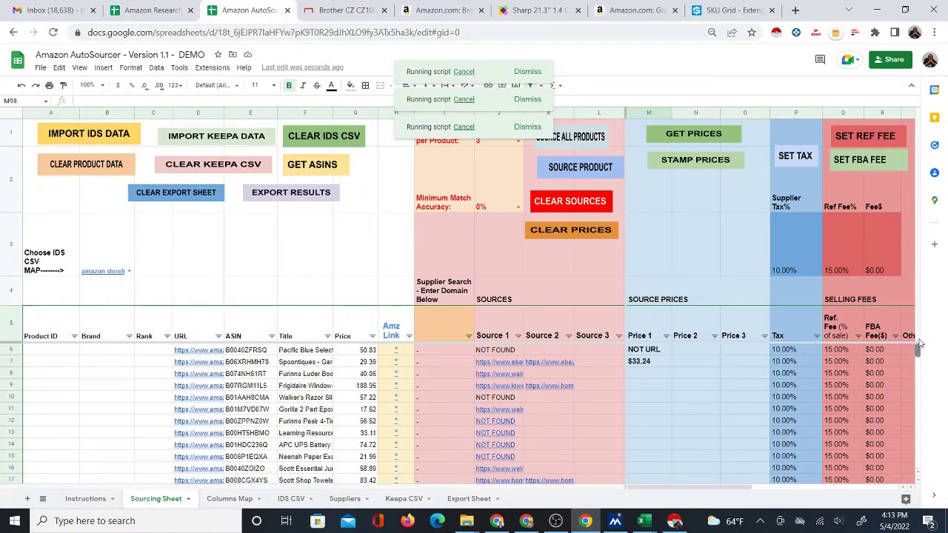
{"action": "left_click", "coordinate": [647, 354]}
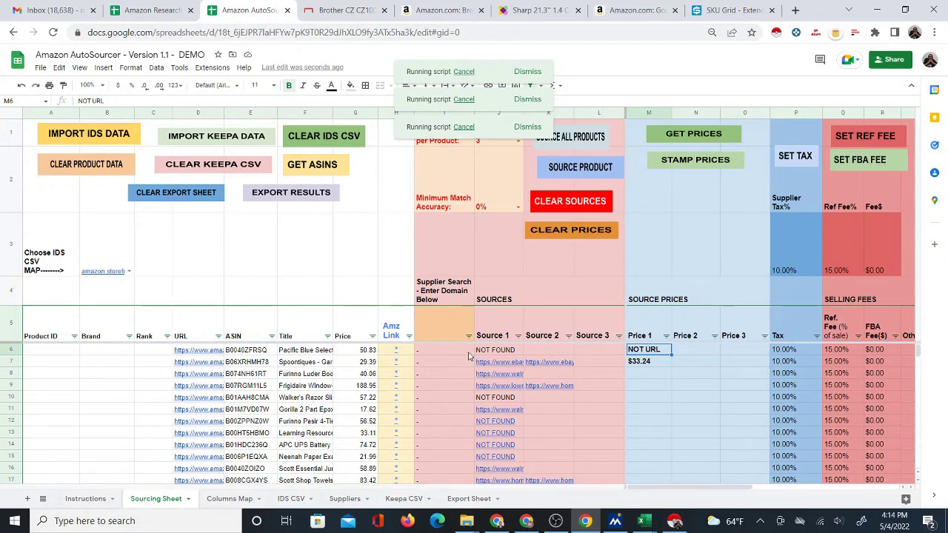
{"action": "scroll", "coordinate": [524, 410], "scroll_direction": "down", "scroll_amount": 4}
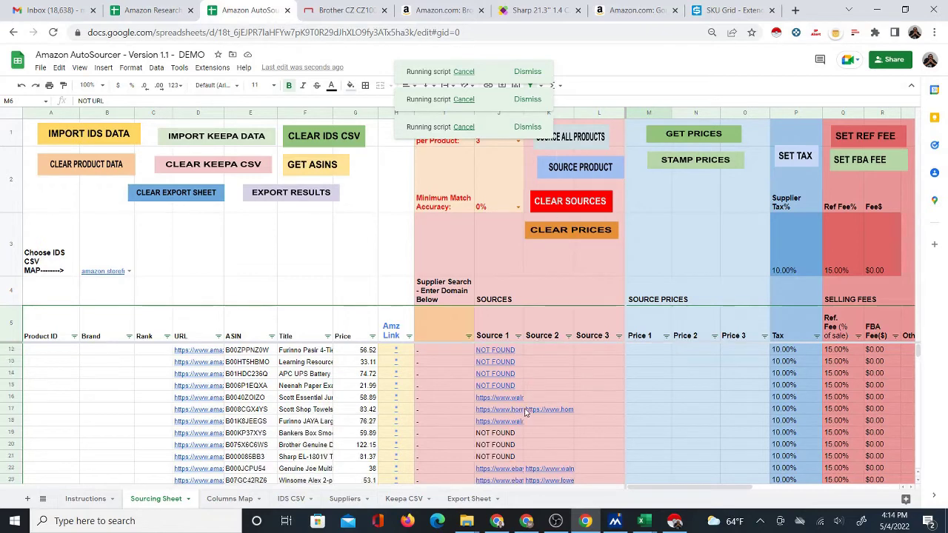
{"action": "scroll", "coordinate": [525, 410], "scroll_direction": "down", "scroll_amount": 6}
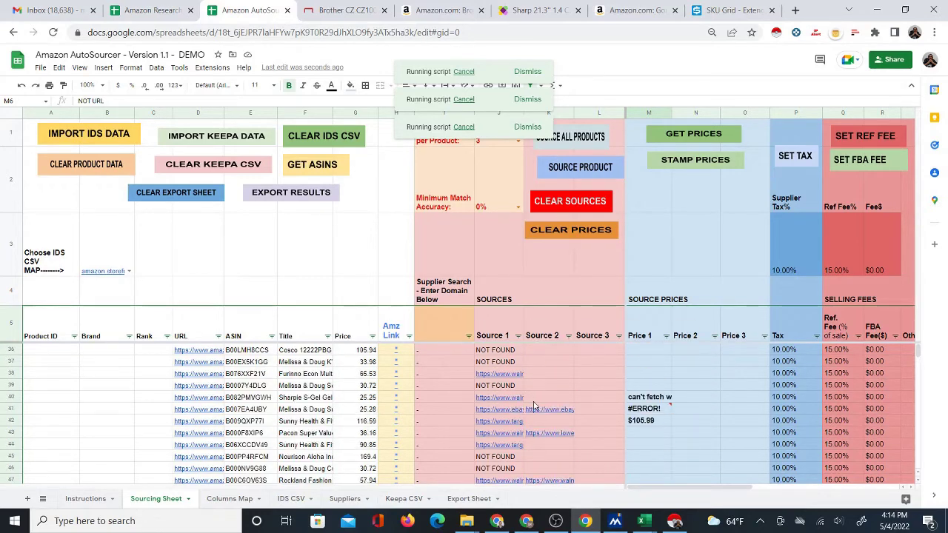
{"action": "scroll", "coordinate": [534, 405], "scroll_direction": "down", "scroll_amount": 2}
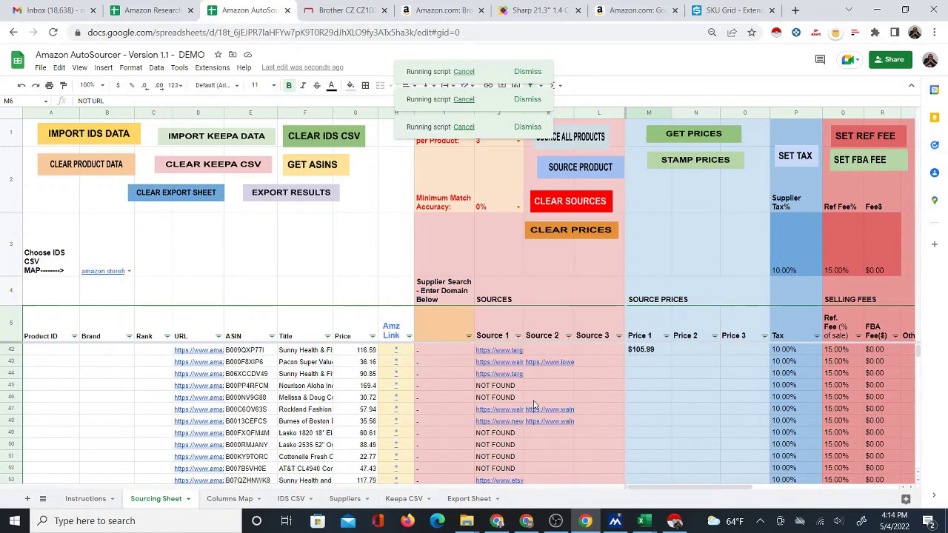
{"action": "scroll", "coordinate": [535, 407], "scroll_direction": "down", "scroll_amount": 8}
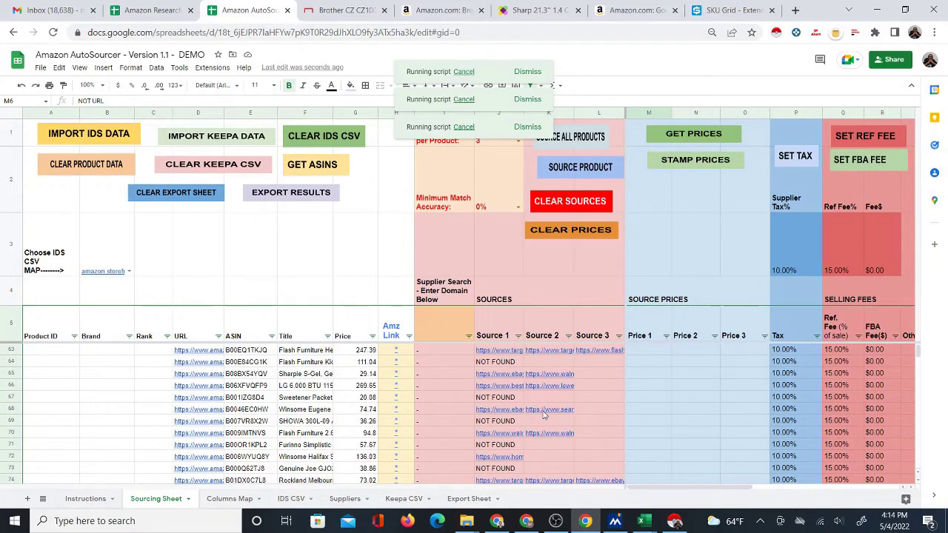
{"action": "scroll", "coordinate": [541, 412], "scroll_direction": "down", "scroll_amount": 10}
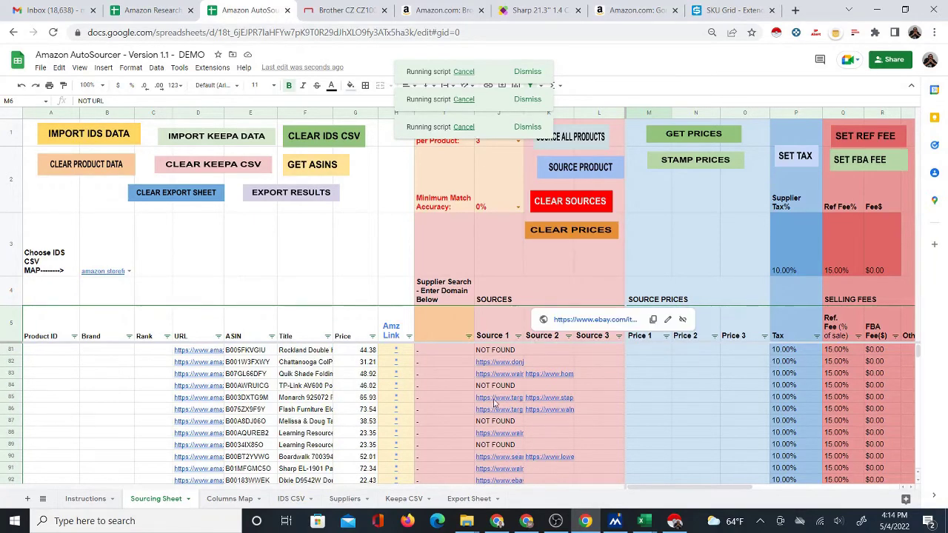
{"action": "scroll", "coordinate": [501, 406], "scroll_direction": "down", "scroll_amount": 10}
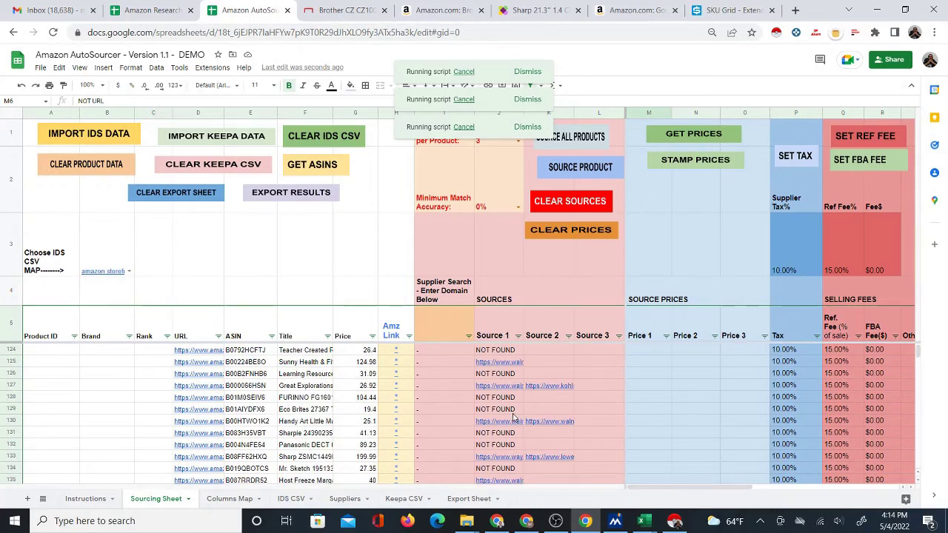
{"action": "scroll", "coordinate": [504, 413], "scroll_direction": "down", "scroll_amount": 4}
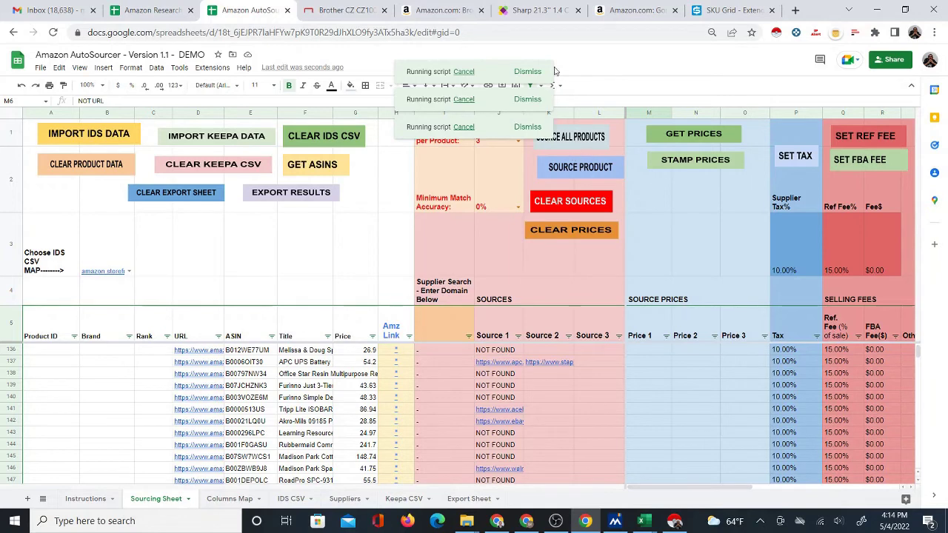
Search Amazon for 'chairs', scan the results, and return to the AutoSourcer sheet.
{"action": "left_click", "coordinate": [429, 10]}
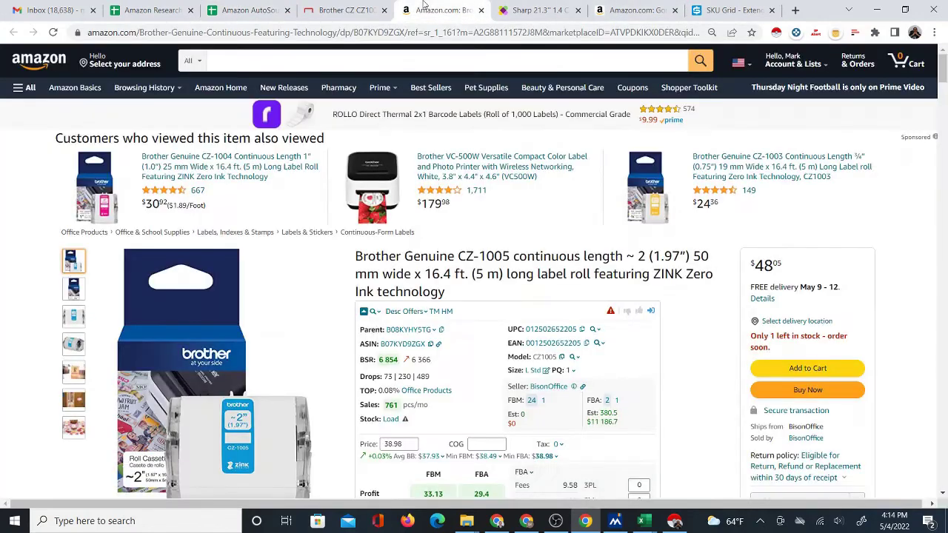
{"action": "left_click", "coordinate": [250, 60]}
{"action": "type", "text": "chairs"}
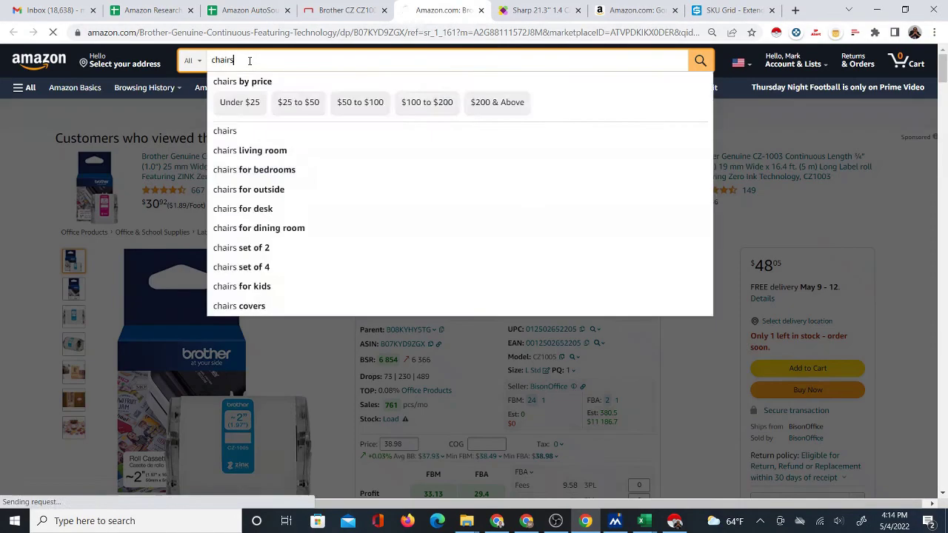
{"action": "key", "text": "Return"}
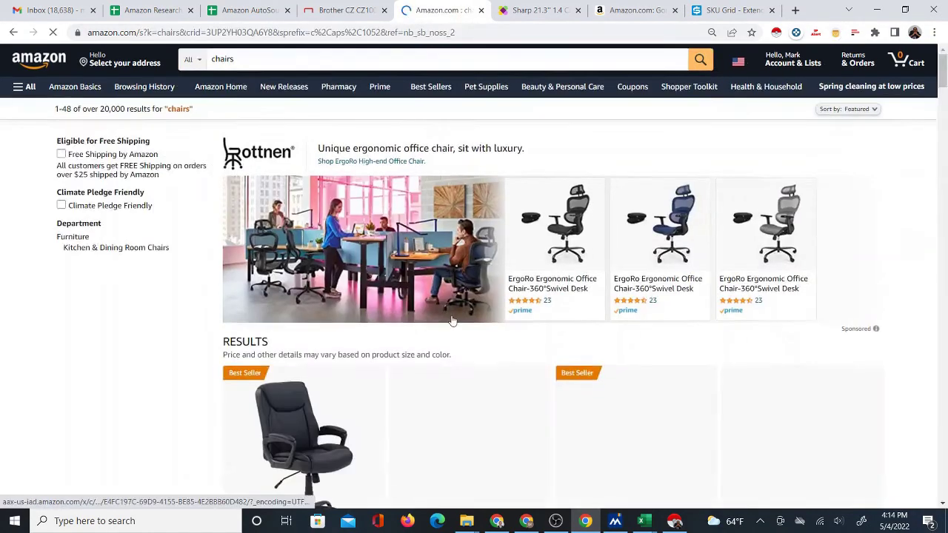
{"action": "scroll", "coordinate": [450, 322], "scroll_direction": "down", "scroll_amount": 3}
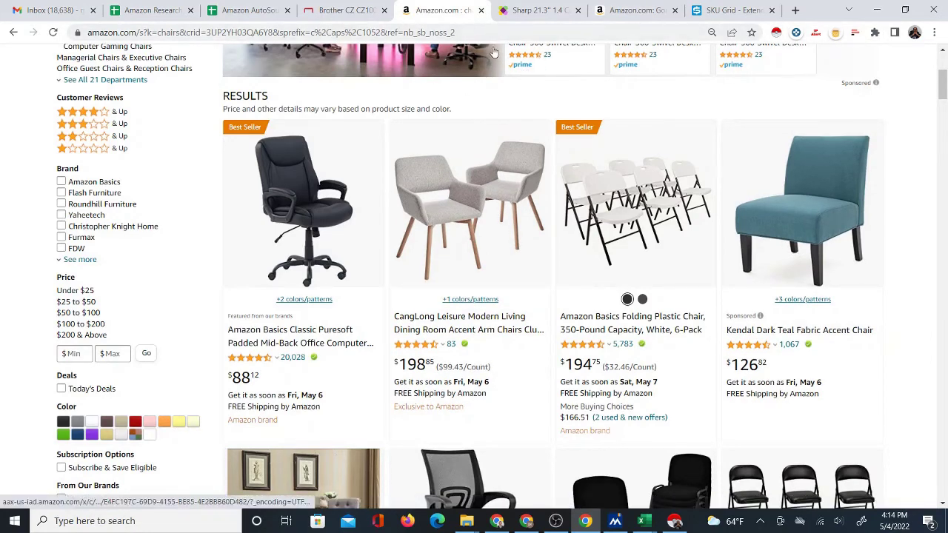
{"action": "left_click", "coordinate": [252, 9]}
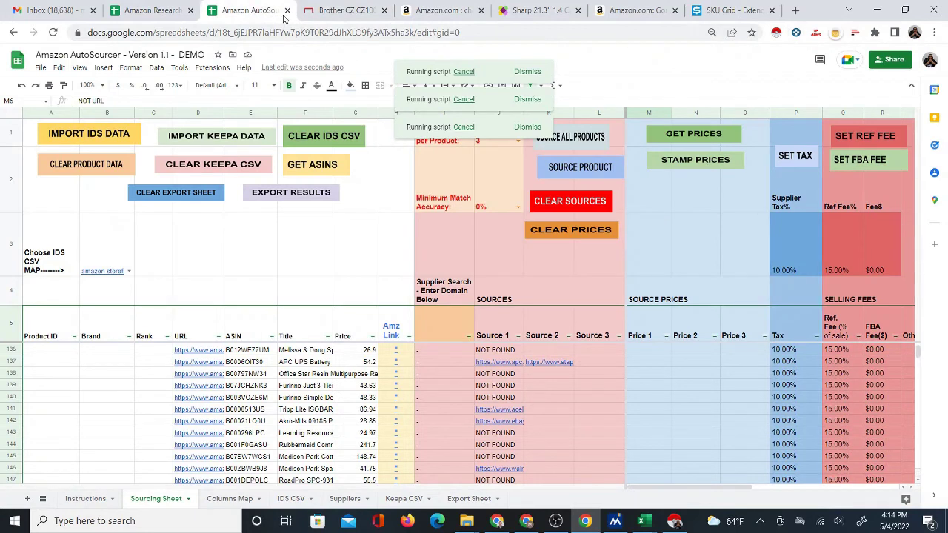